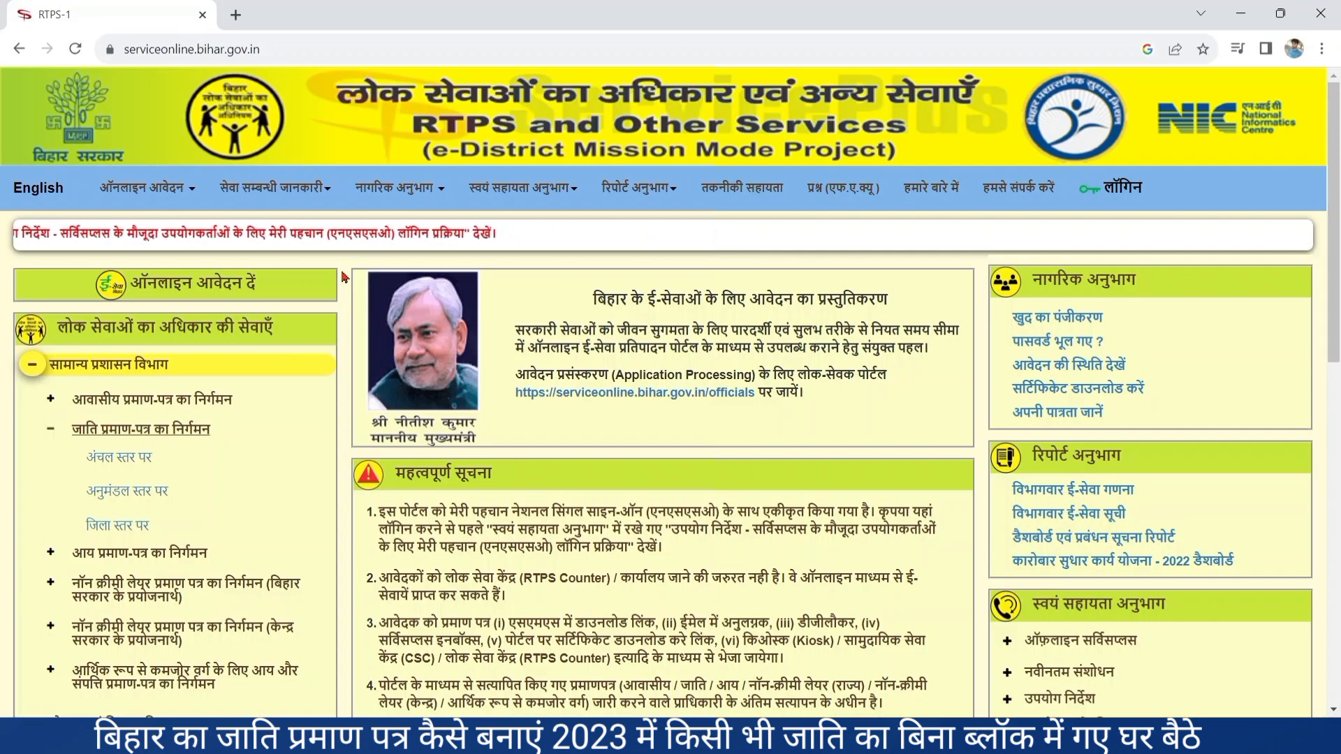
# - Search Google for "rtps" in a new browser tab and open the Government of Bihar RTPS-3 result
pyautogui.click(236, 15)
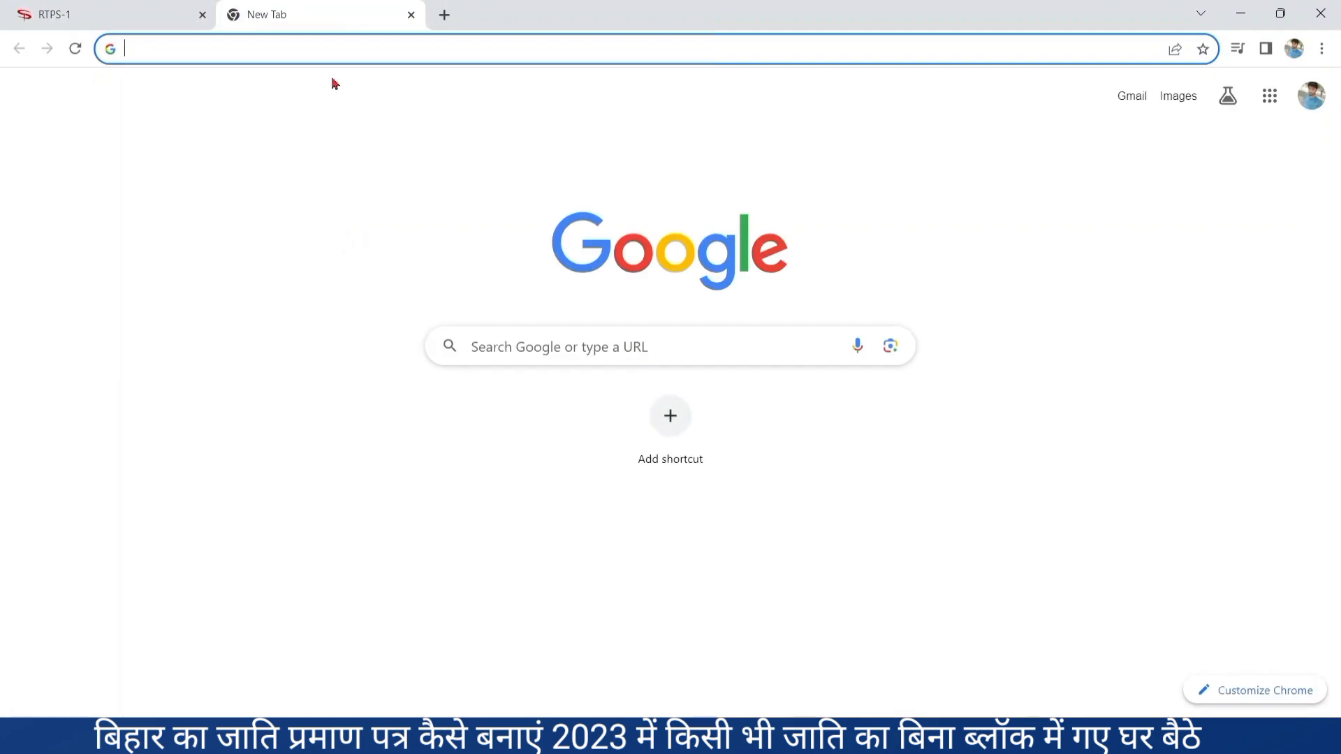
pyautogui.click(482, 344)
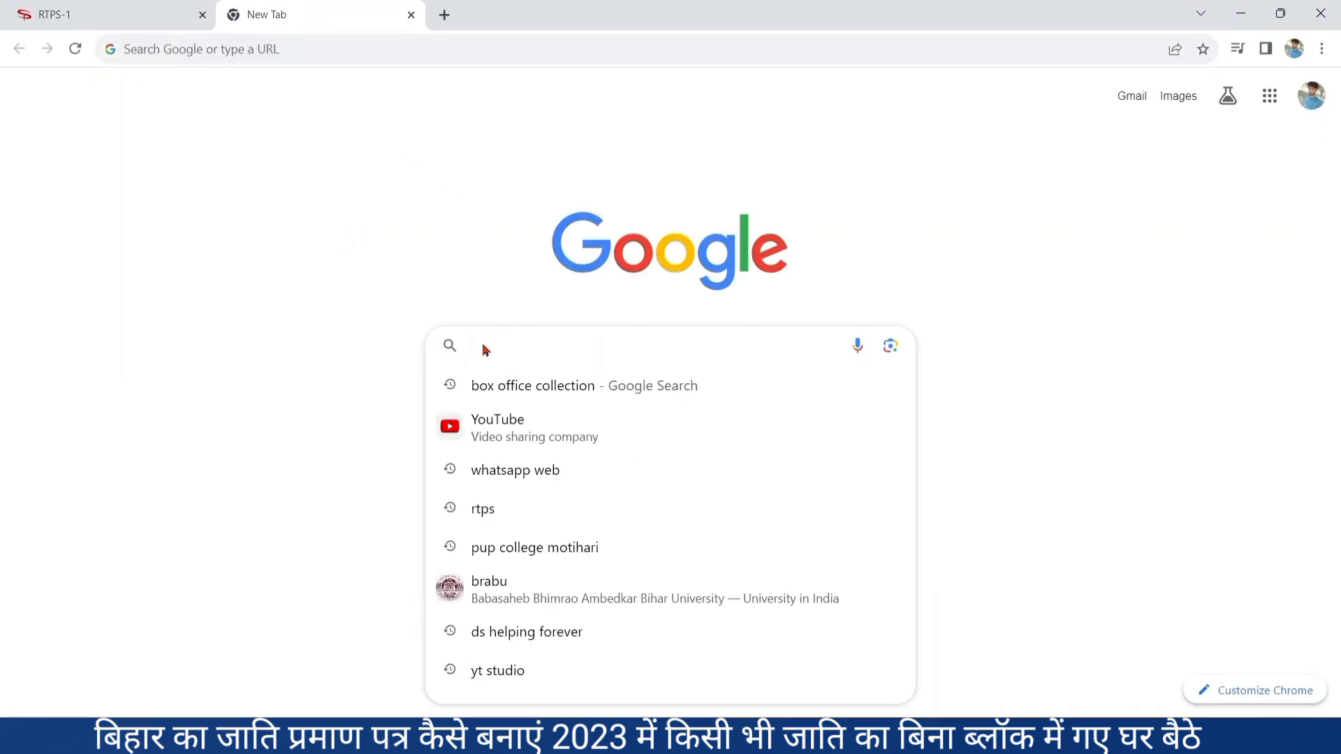
pyautogui.write('rt')
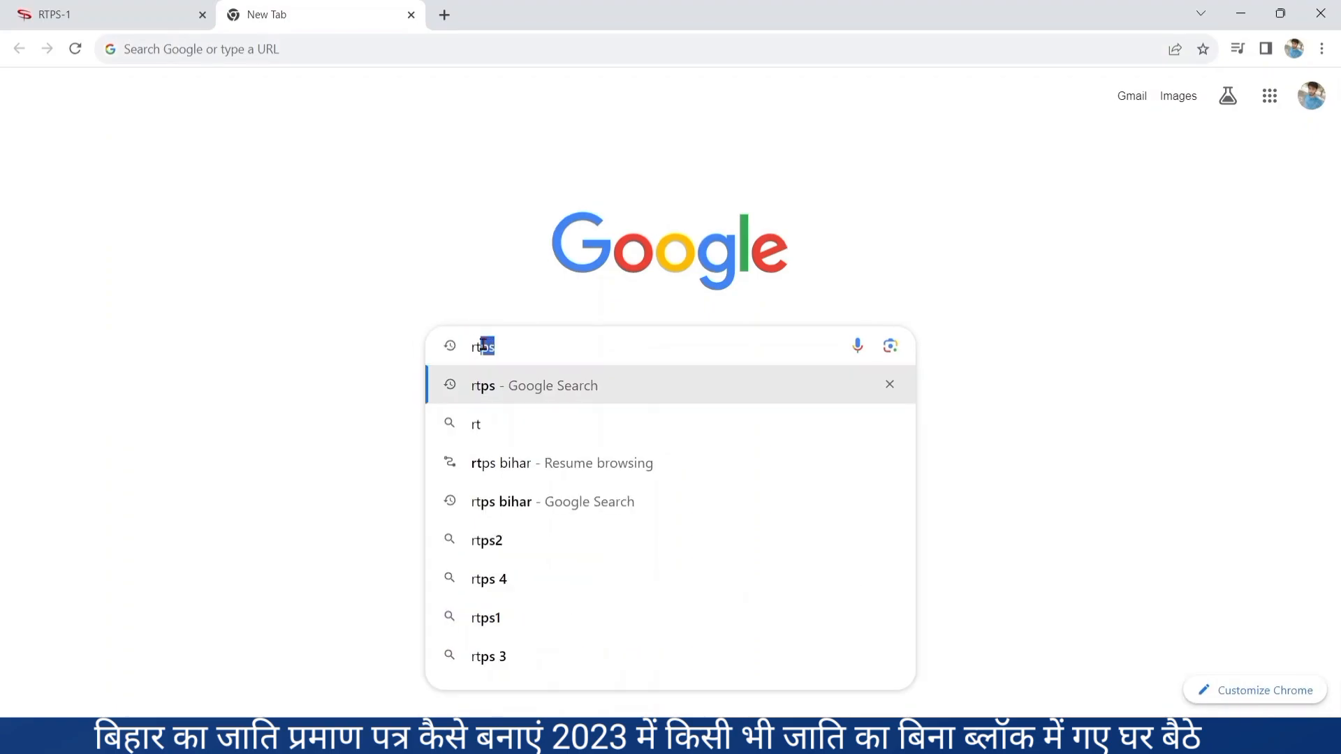
pyautogui.write('ps')
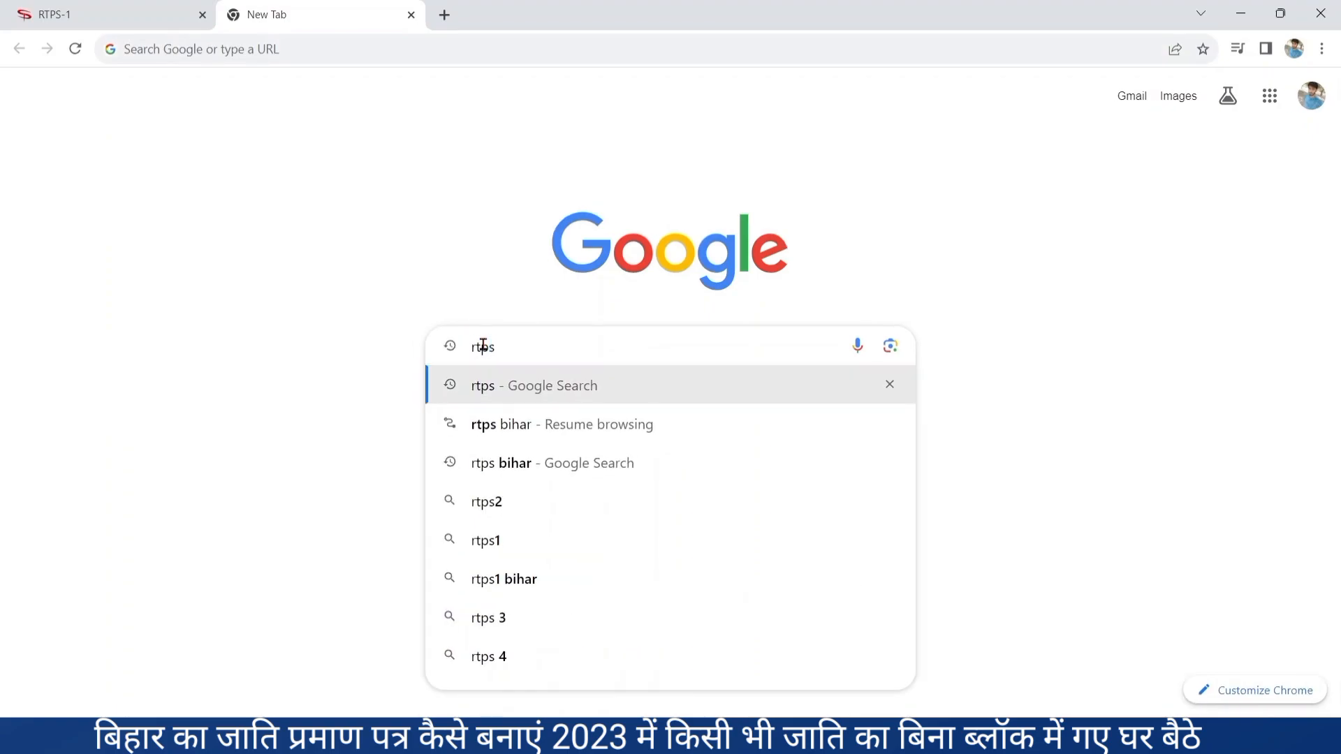
pyautogui.click(476, 389)
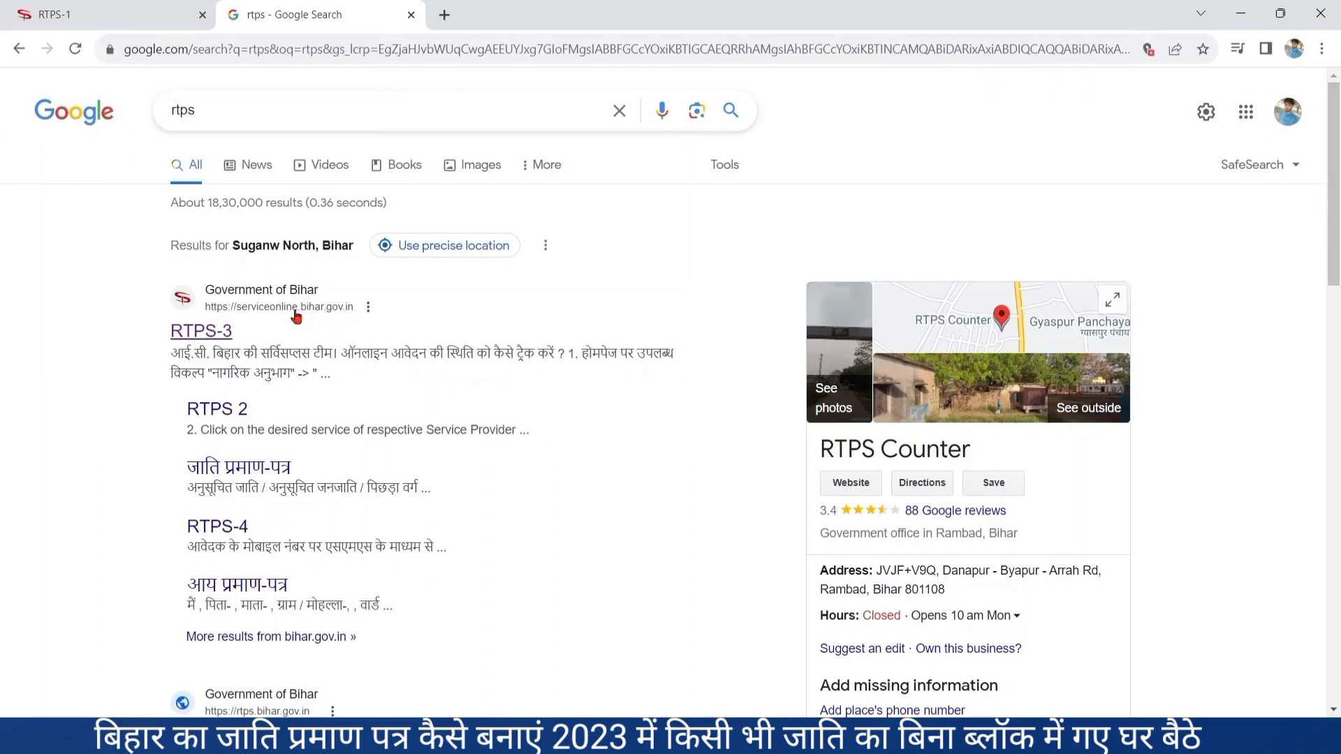
pyautogui.click(197, 338)
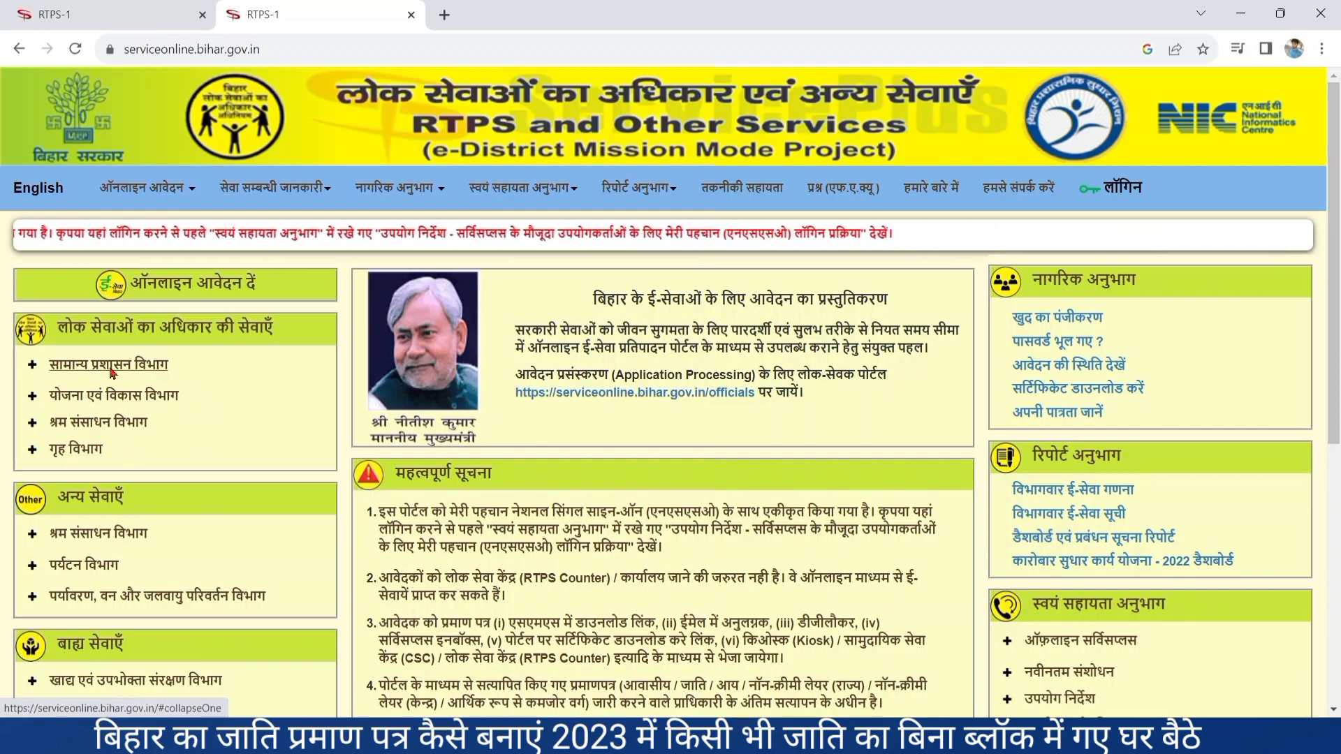
# - Open the circle-level (अंचल स्तर पर) application form for जाति प्रमाण-पत्र का निर्गमन under सामान्य प्रशासन विभाग
pyautogui.click(159, 371)
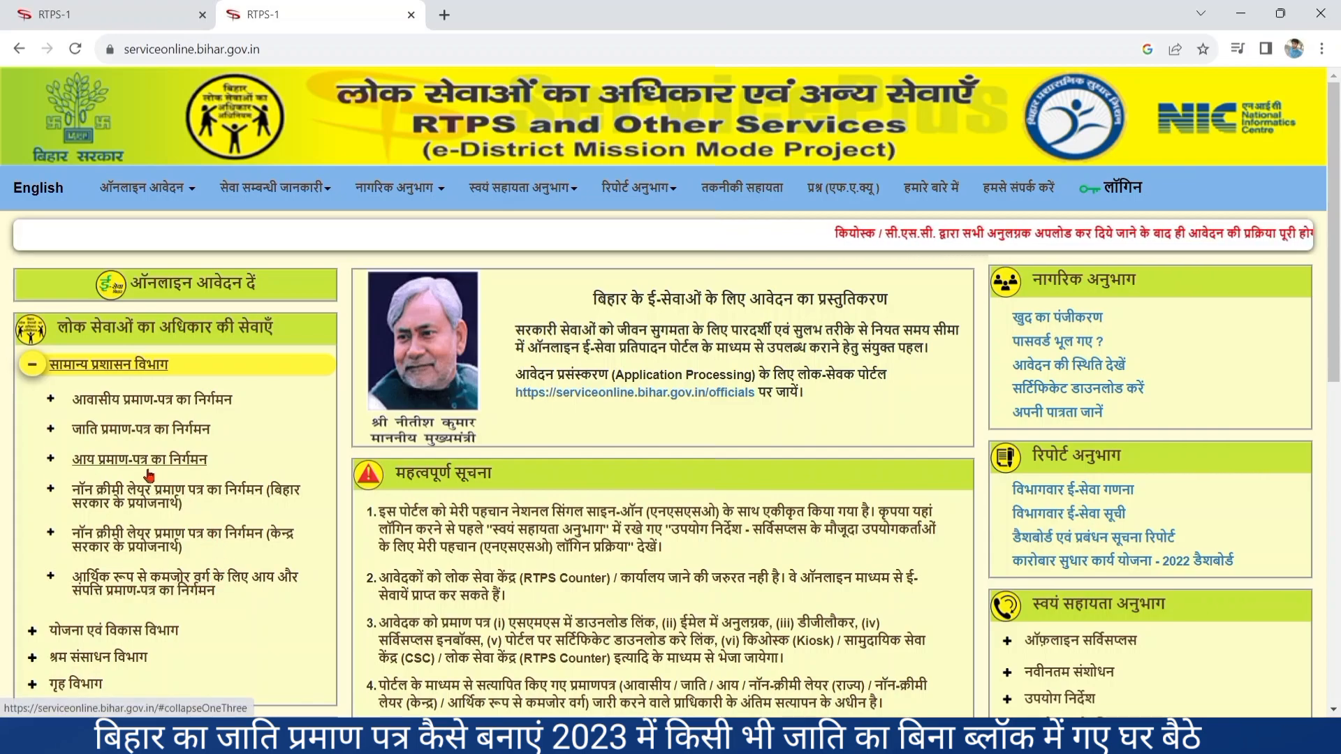
pyautogui.click(155, 429)
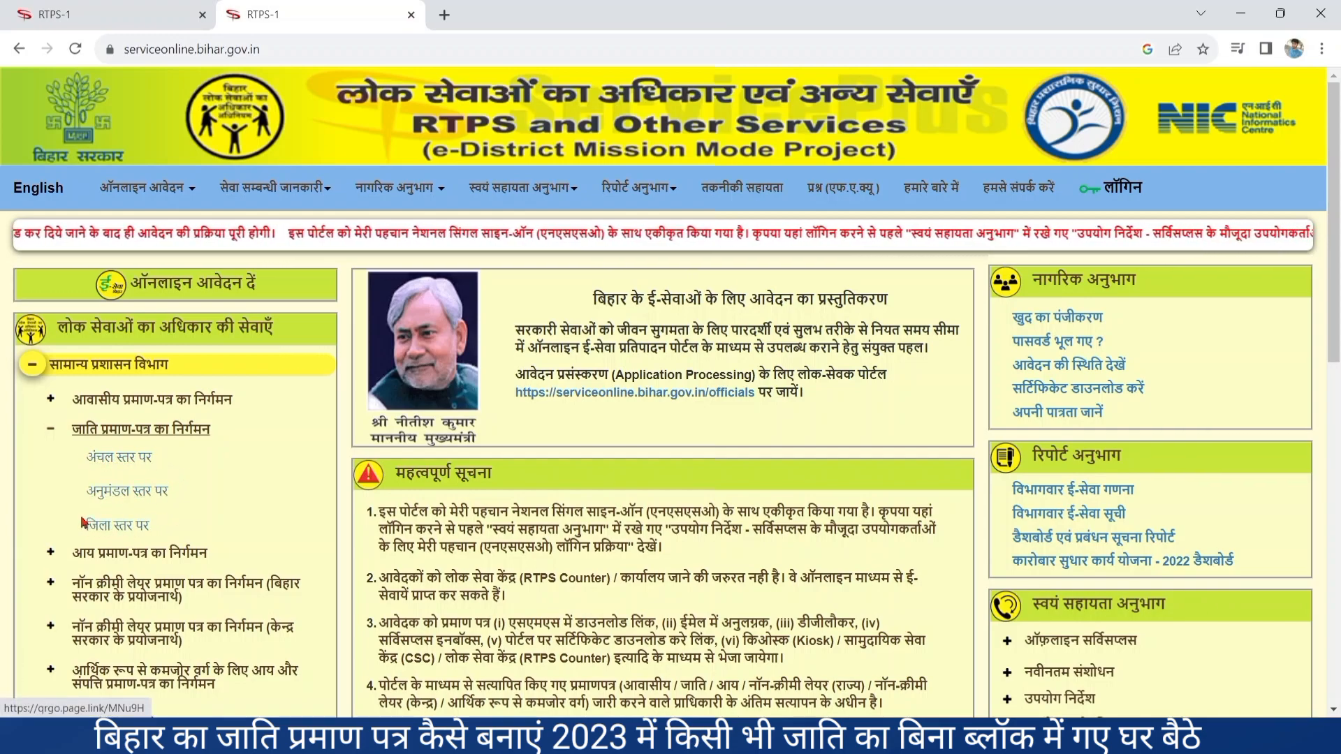
pyautogui.click(135, 461)
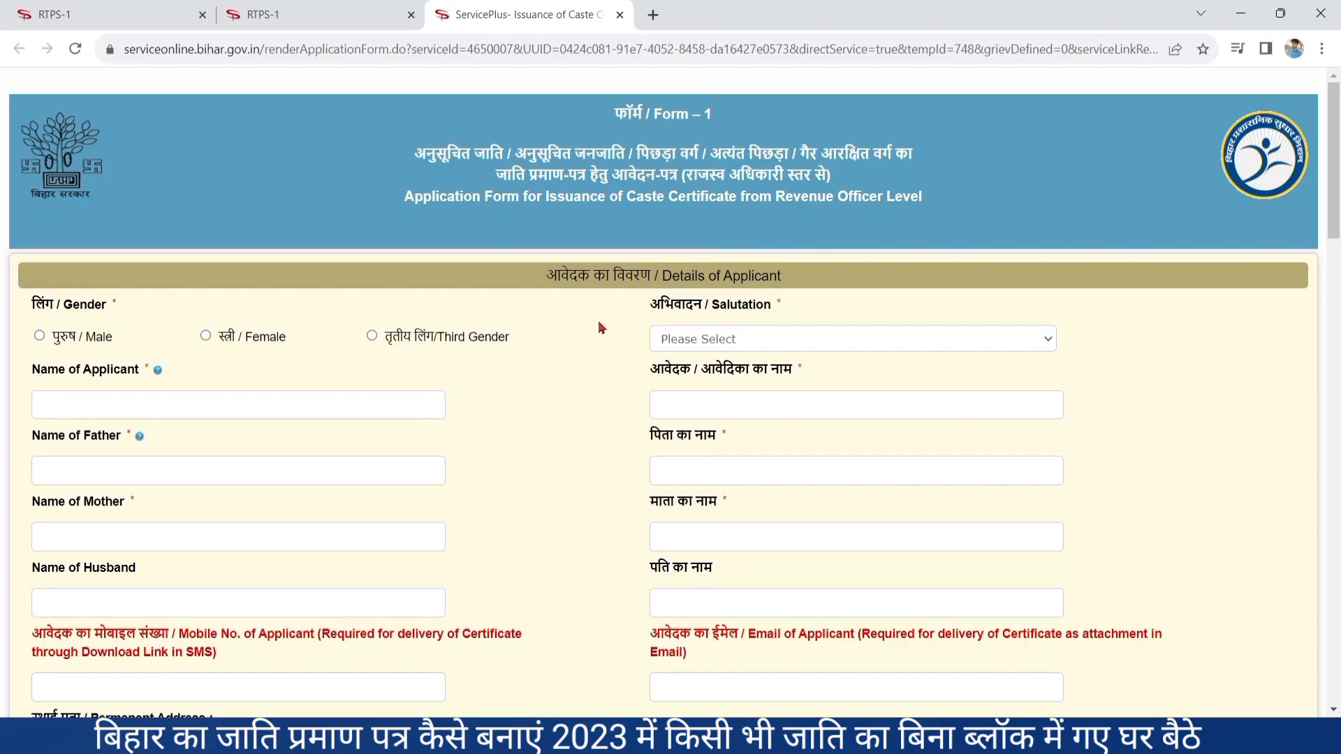
# - Set the applicant's gender to Male and the salutation to कोई अभिवादन नहीं
pyautogui.scroll(-2, 599, 329)
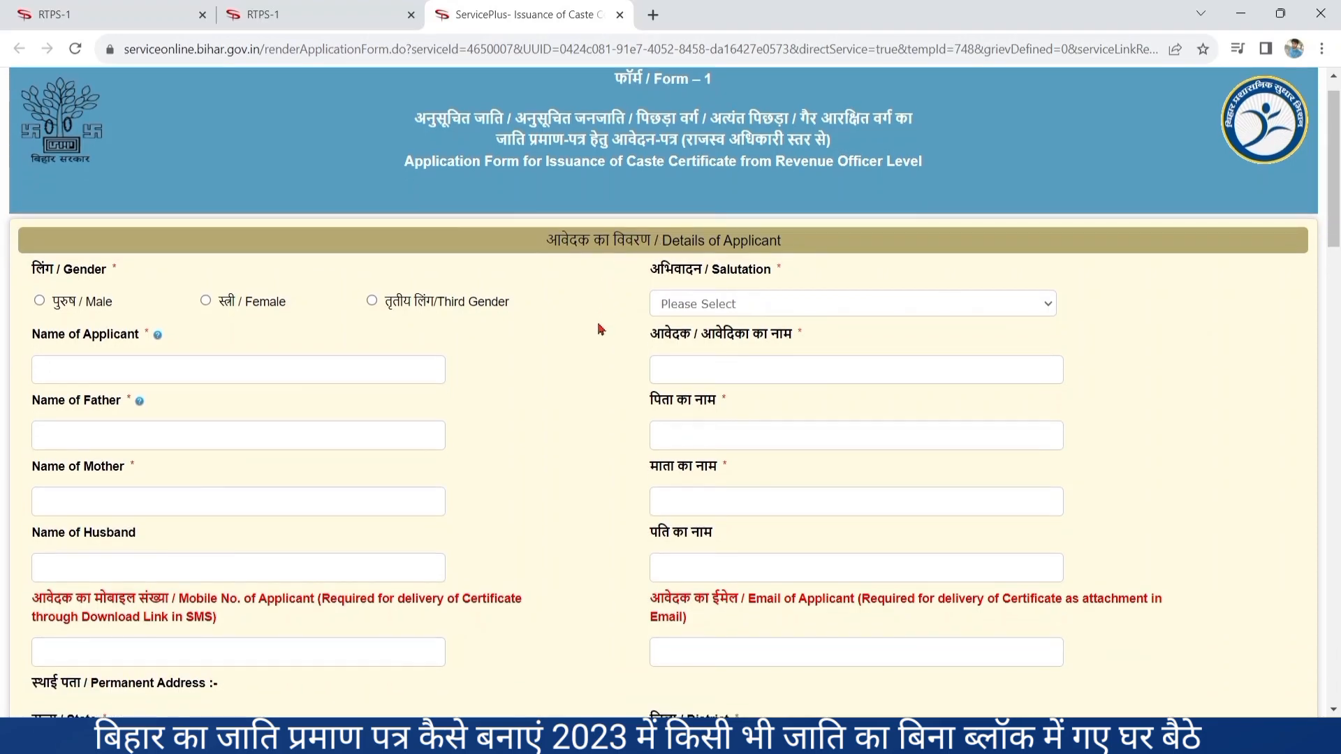
pyautogui.scroll(-1, 599, 329)
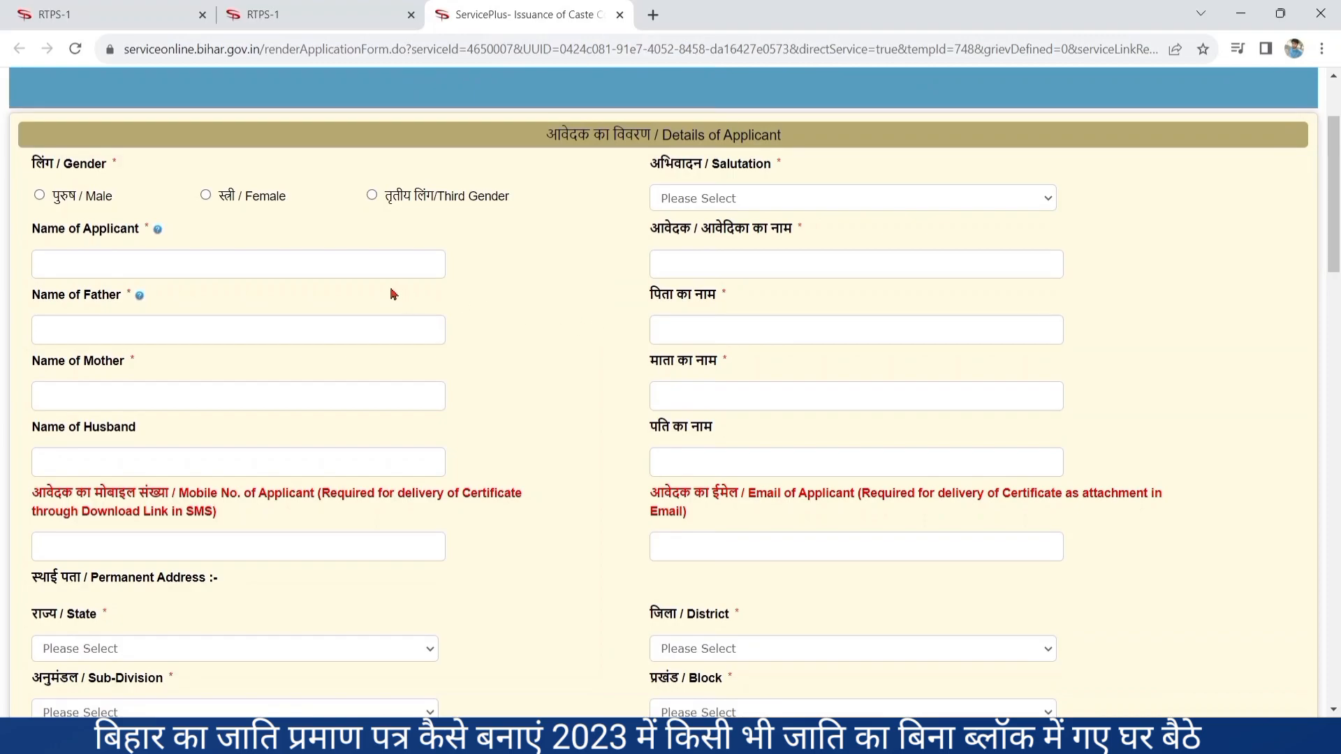
pyautogui.click(40, 196)
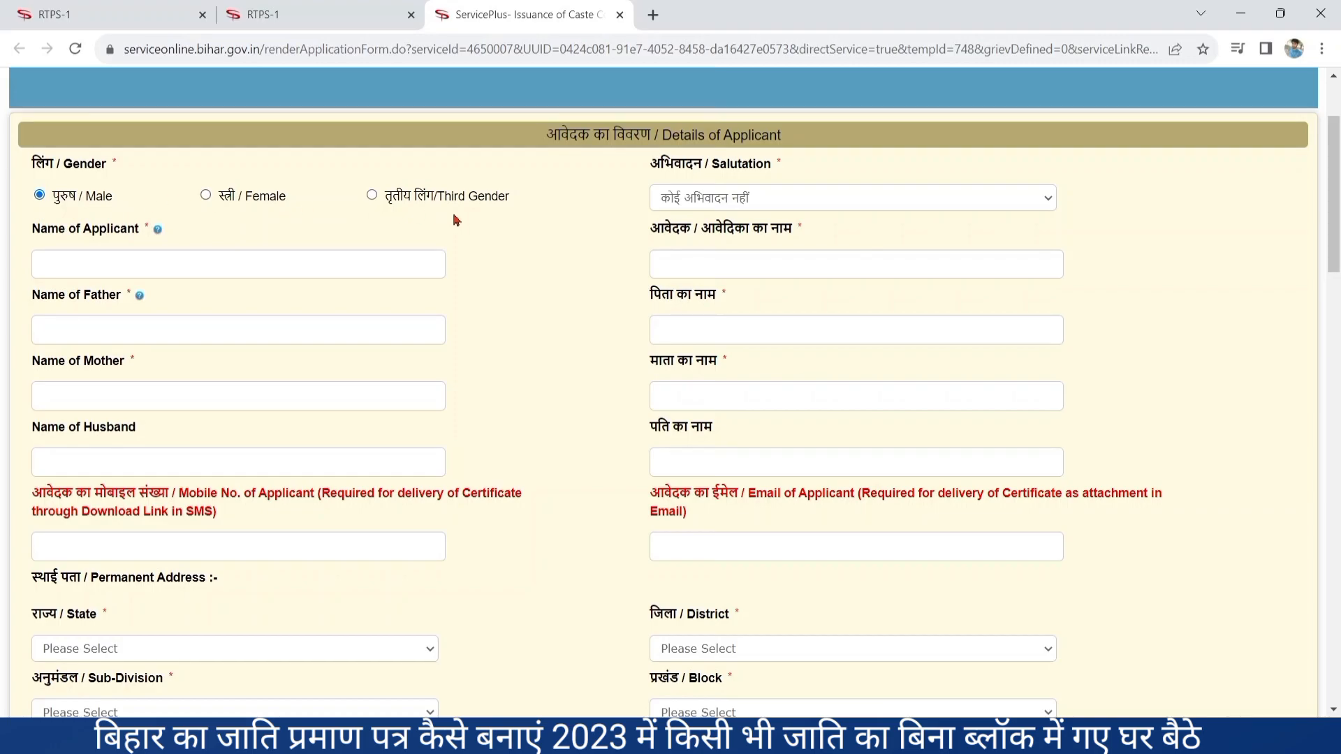
pyautogui.click(705, 200)
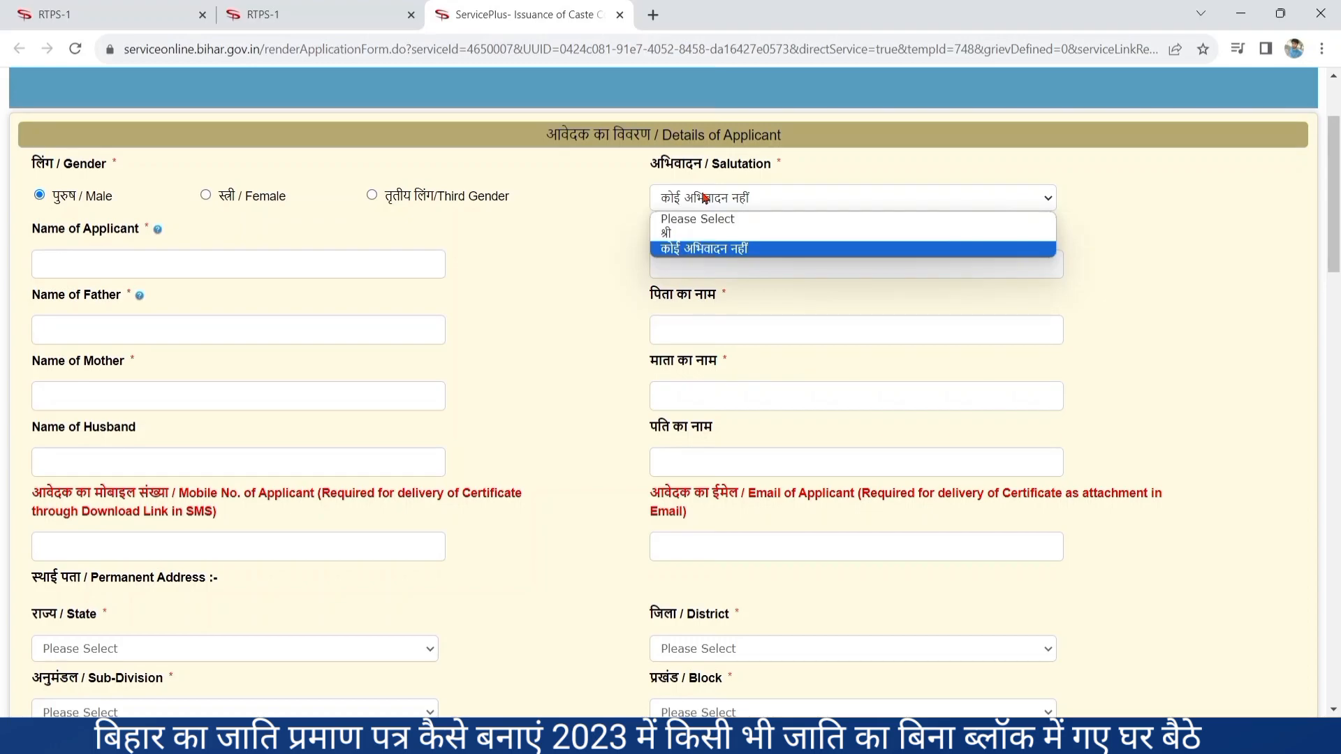
pyautogui.click(700, 249)
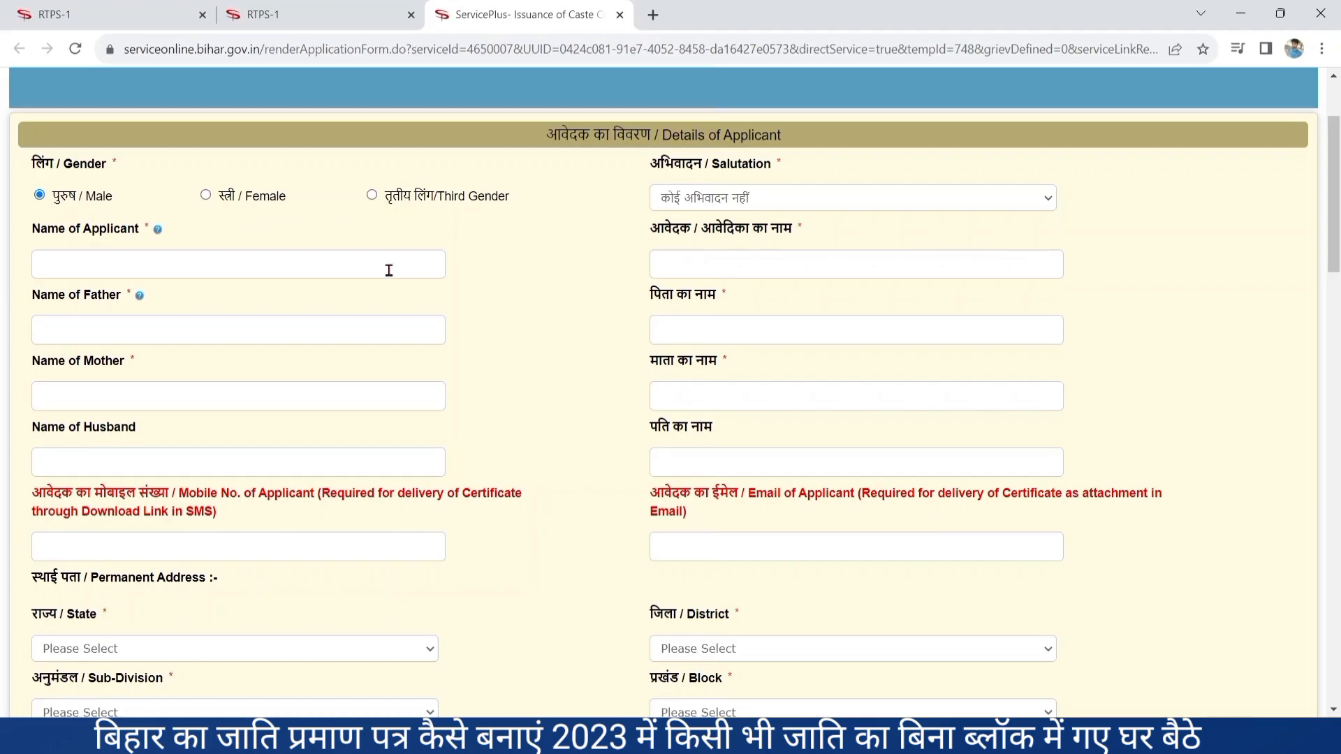
pyautogui.click(185, 262)
pyautogui.click(677, 324)
pyautogui.click(180, 398)
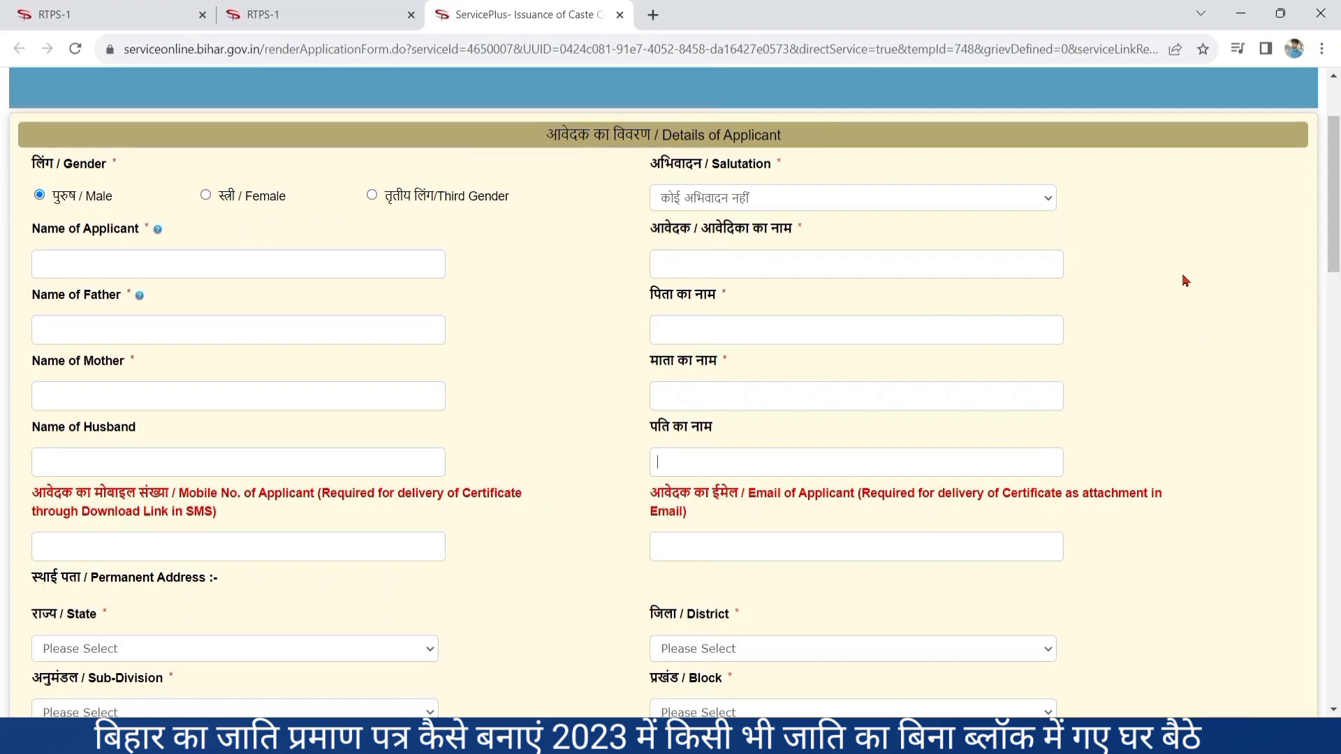
# - Set the permanent address state to BIHAR and the district to PURBI CHAMPARAN
pyautogui.scroll(-3, 1179, 282)
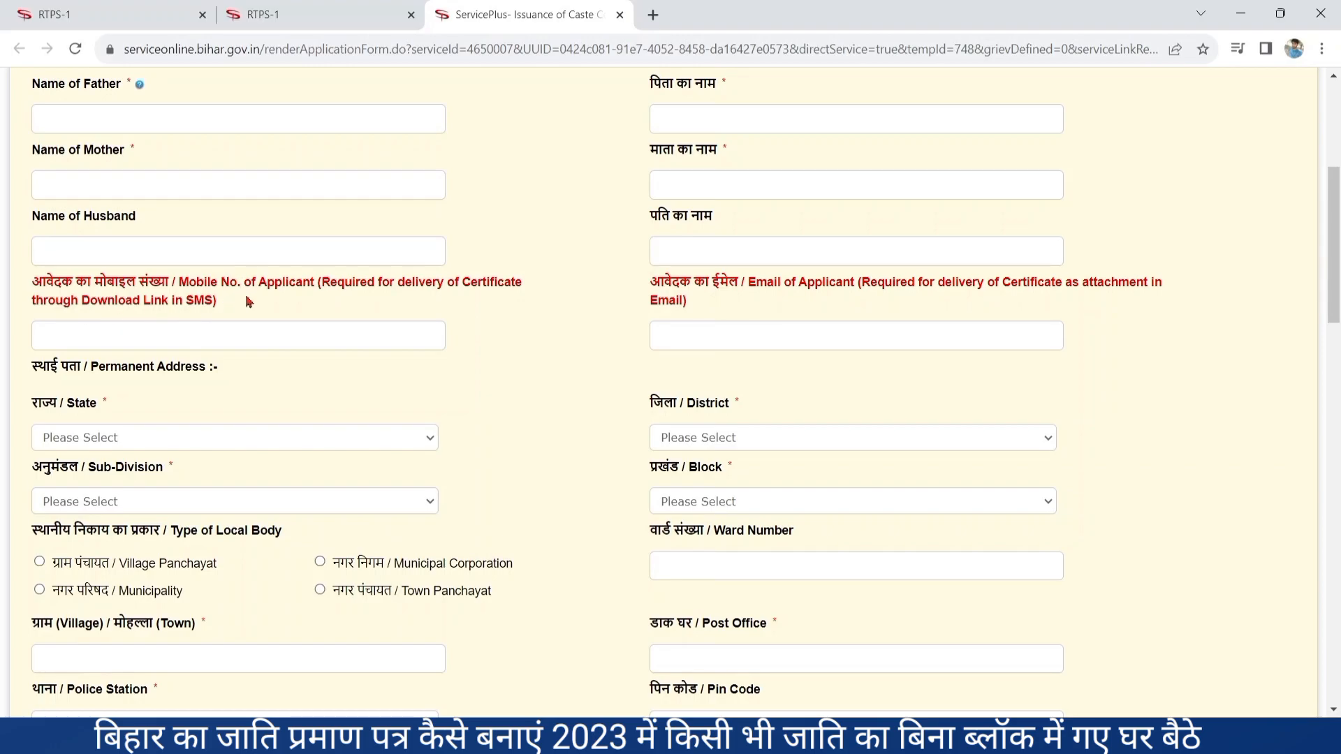
pyautogui.click(170, 336)
pyautogui.click(291, 448)
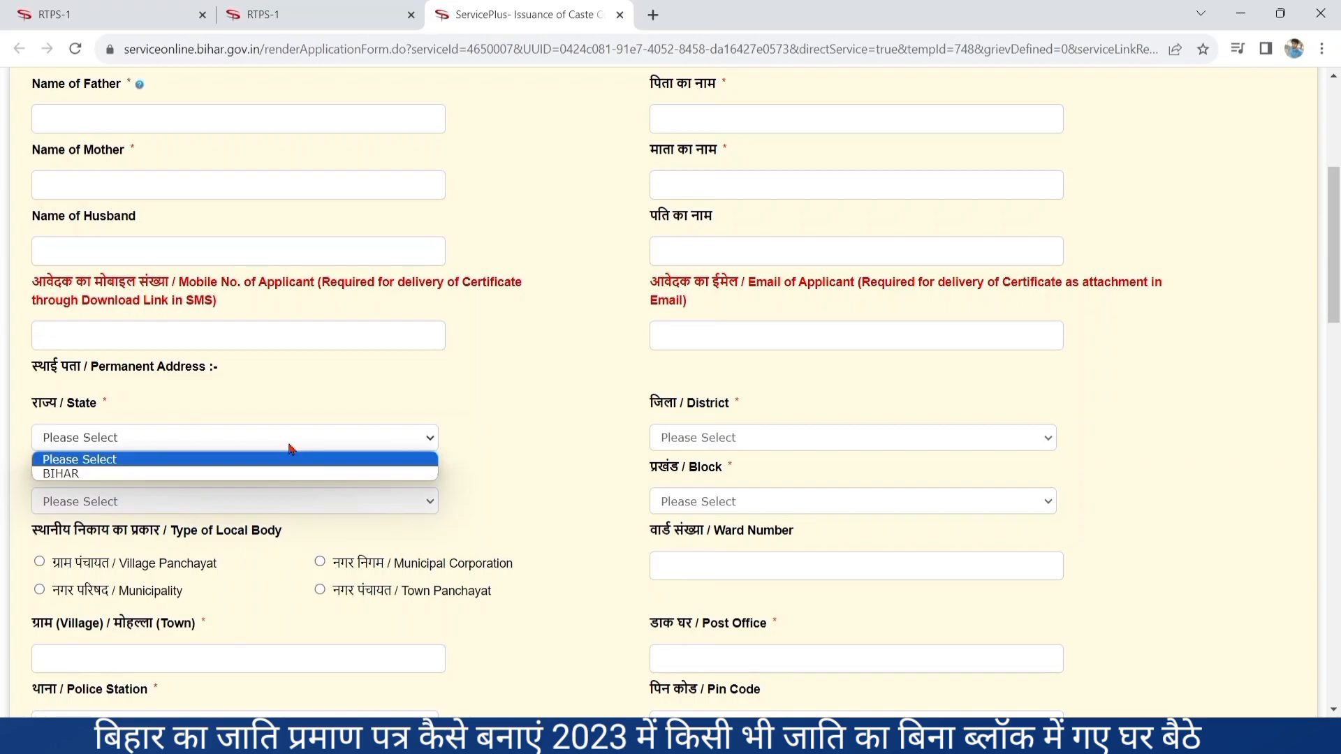
pyautogui.click(181, 475)
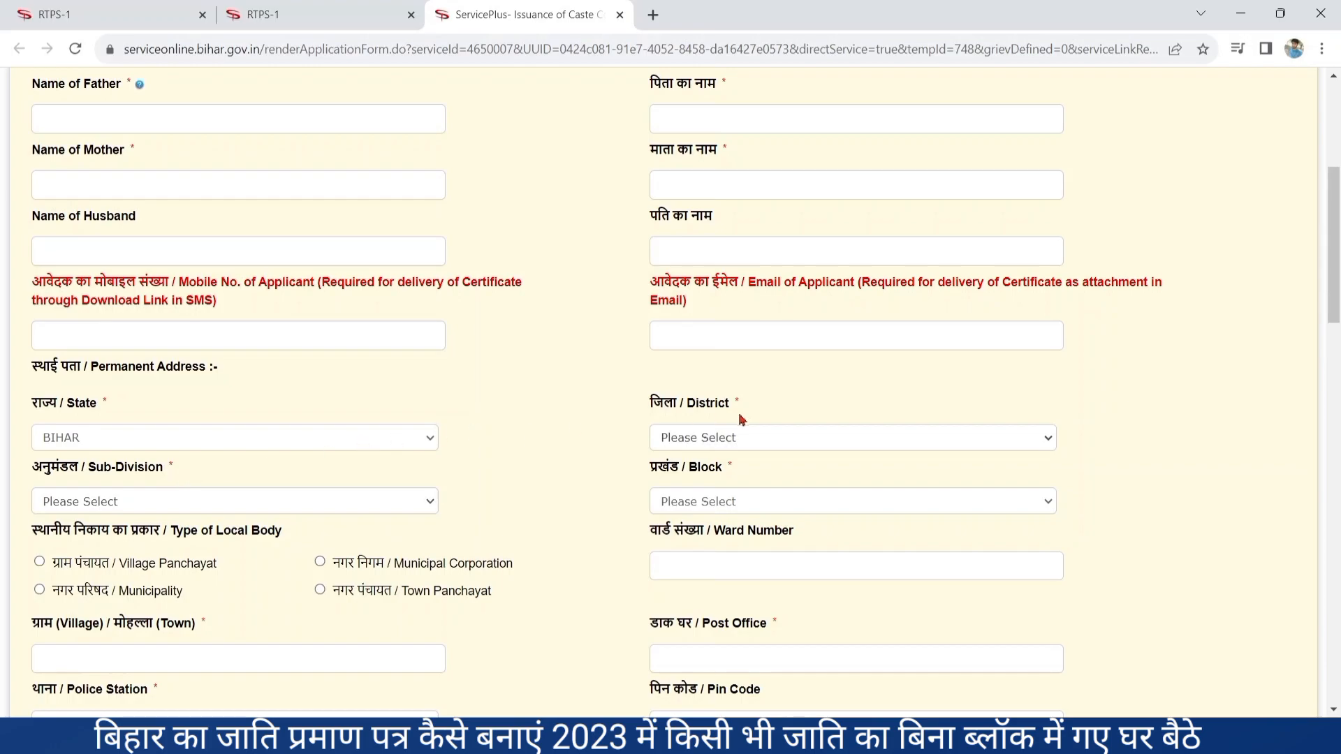
pyautogui.click(724, 444)
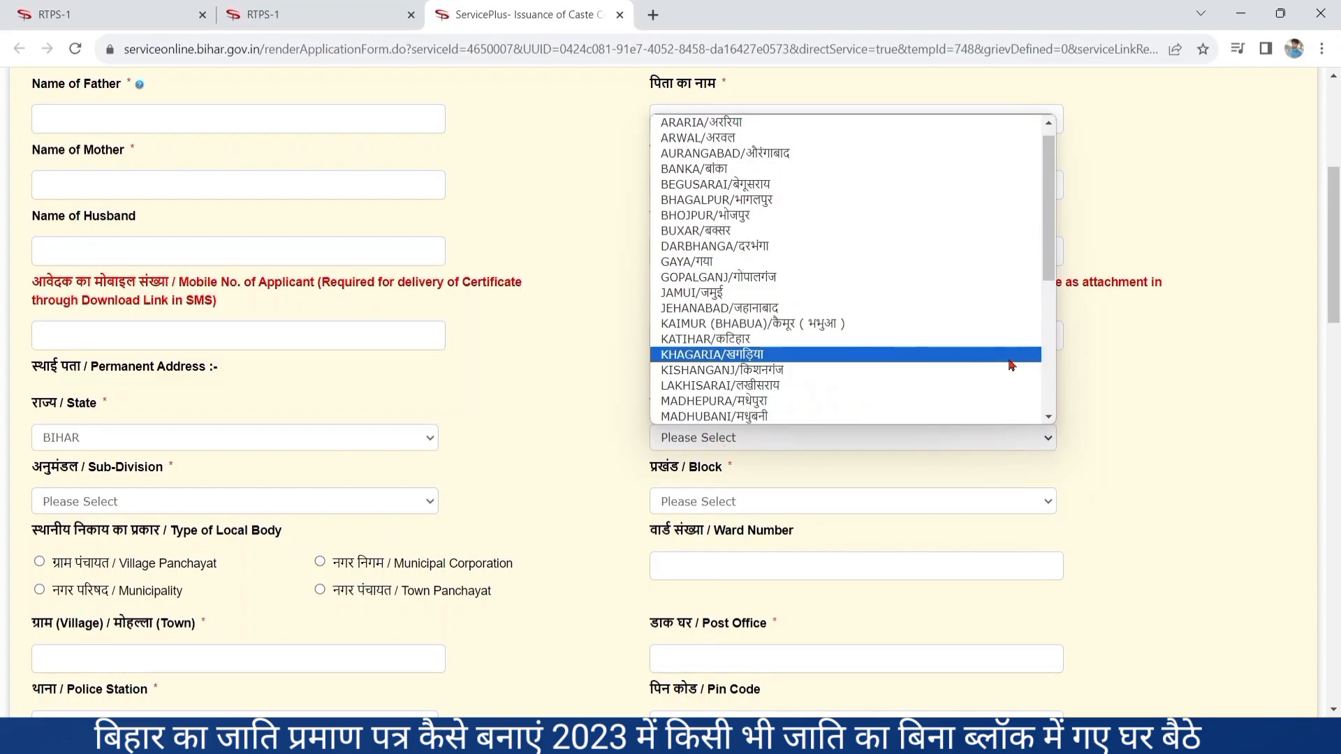
pyautogui.click(1046, 310)
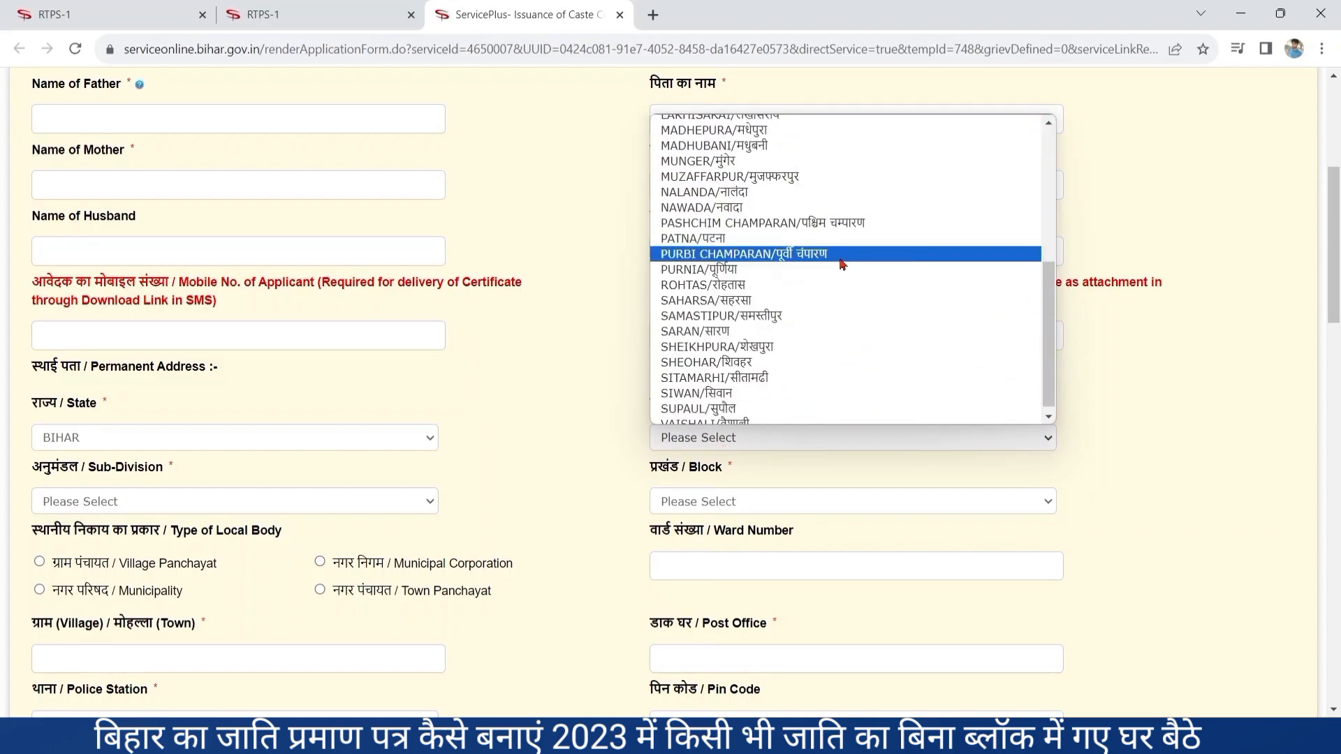
pyautogui.click(812, 256)
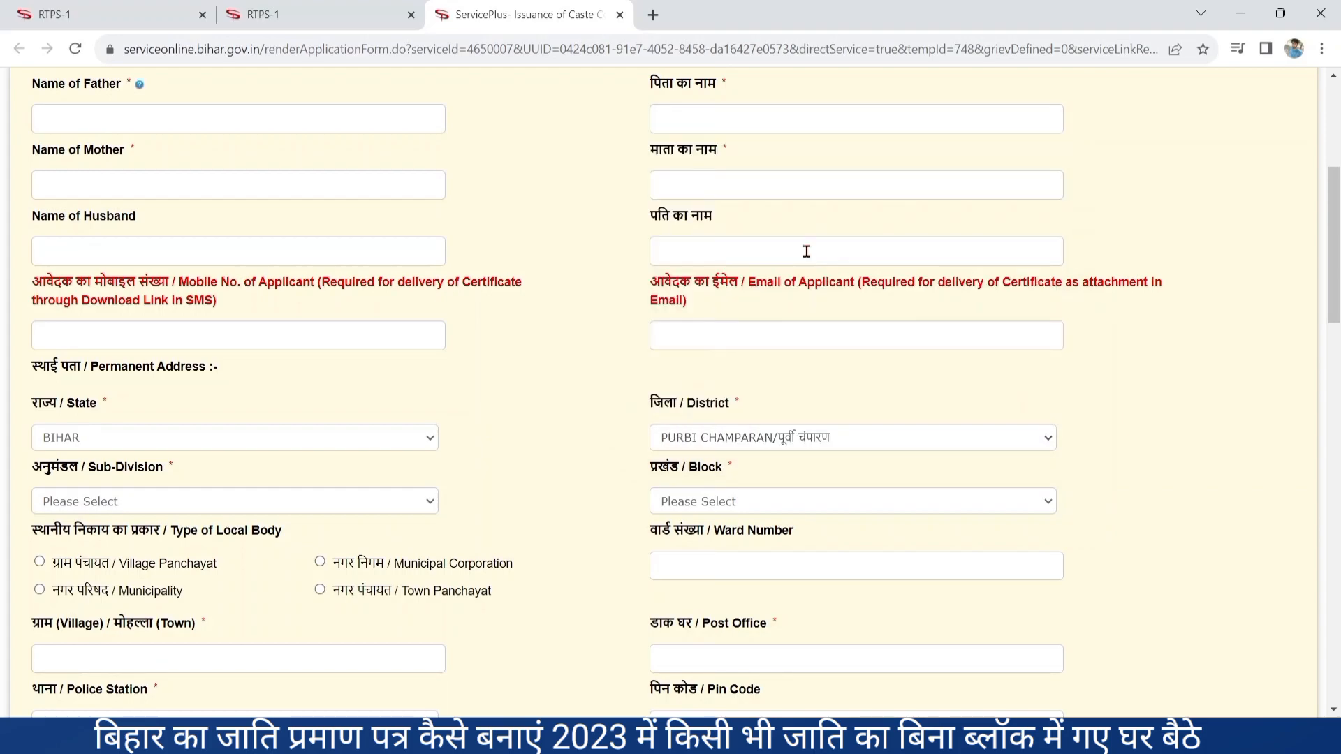
# - Set the permanent address sub-division to MOTIHARI and the block to SUGAULI
pyautogui.scroll(-1, 585, 417)
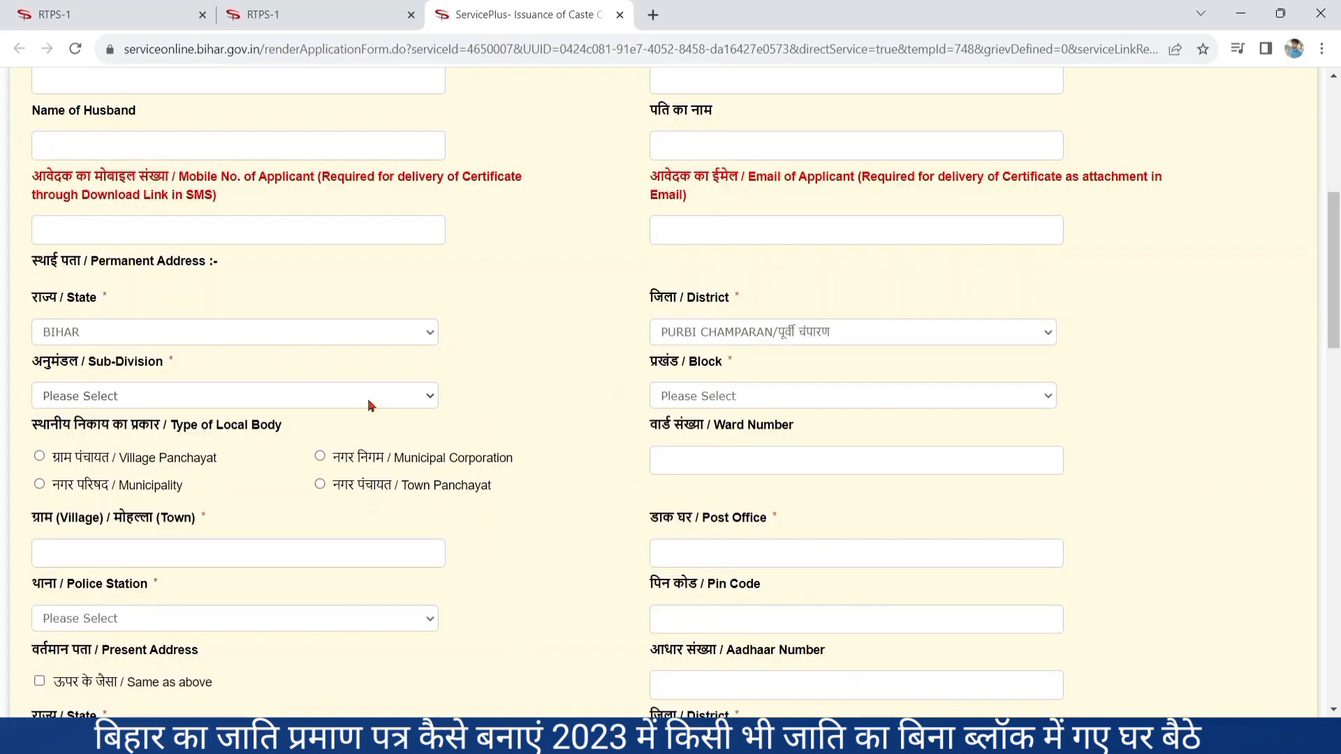
pyautogui.click(370, 400)
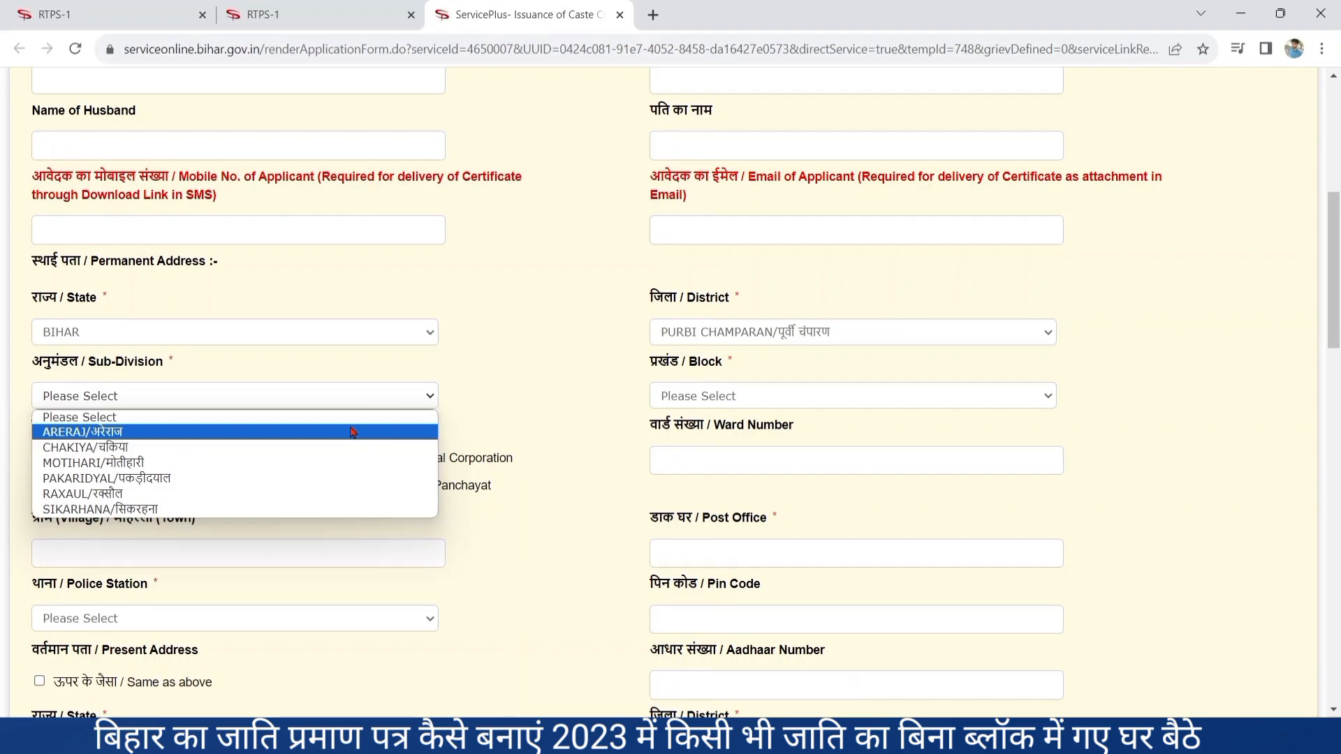
pyautogui.click(136, 463)
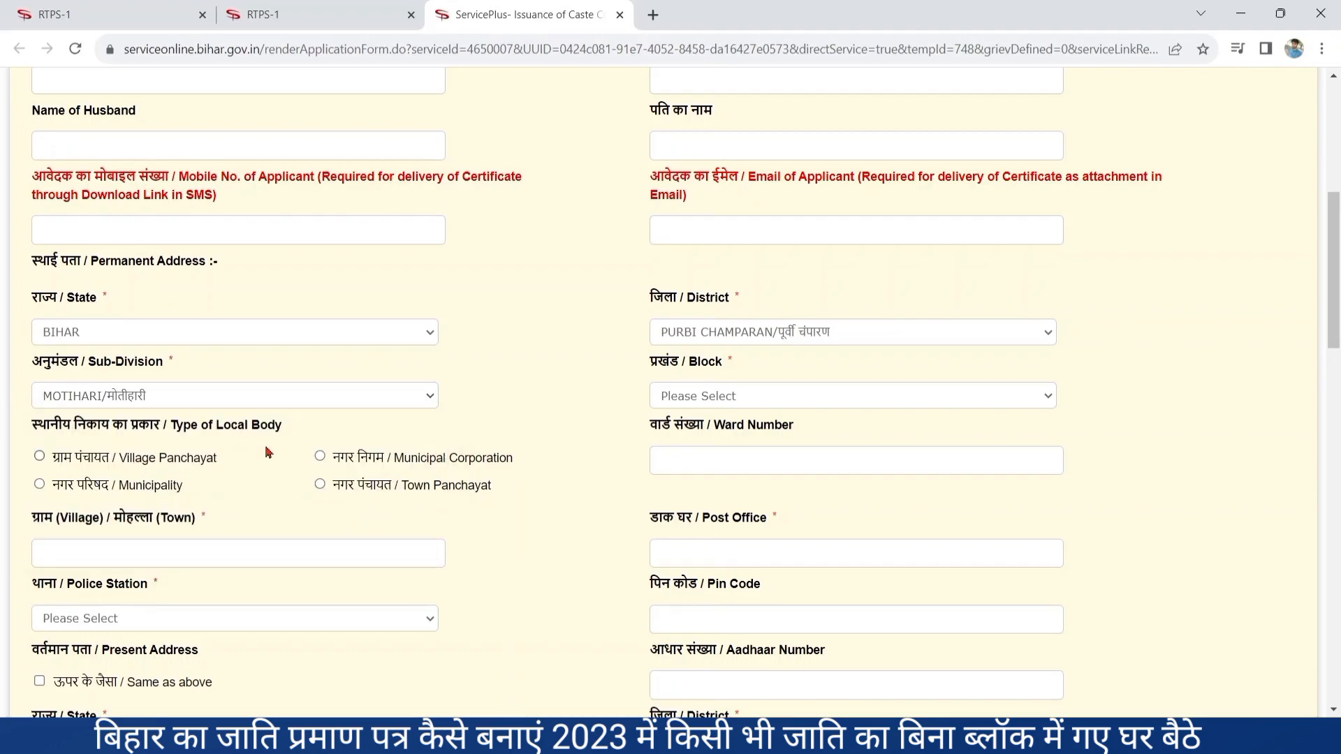
pyautogui.click(700, 397)
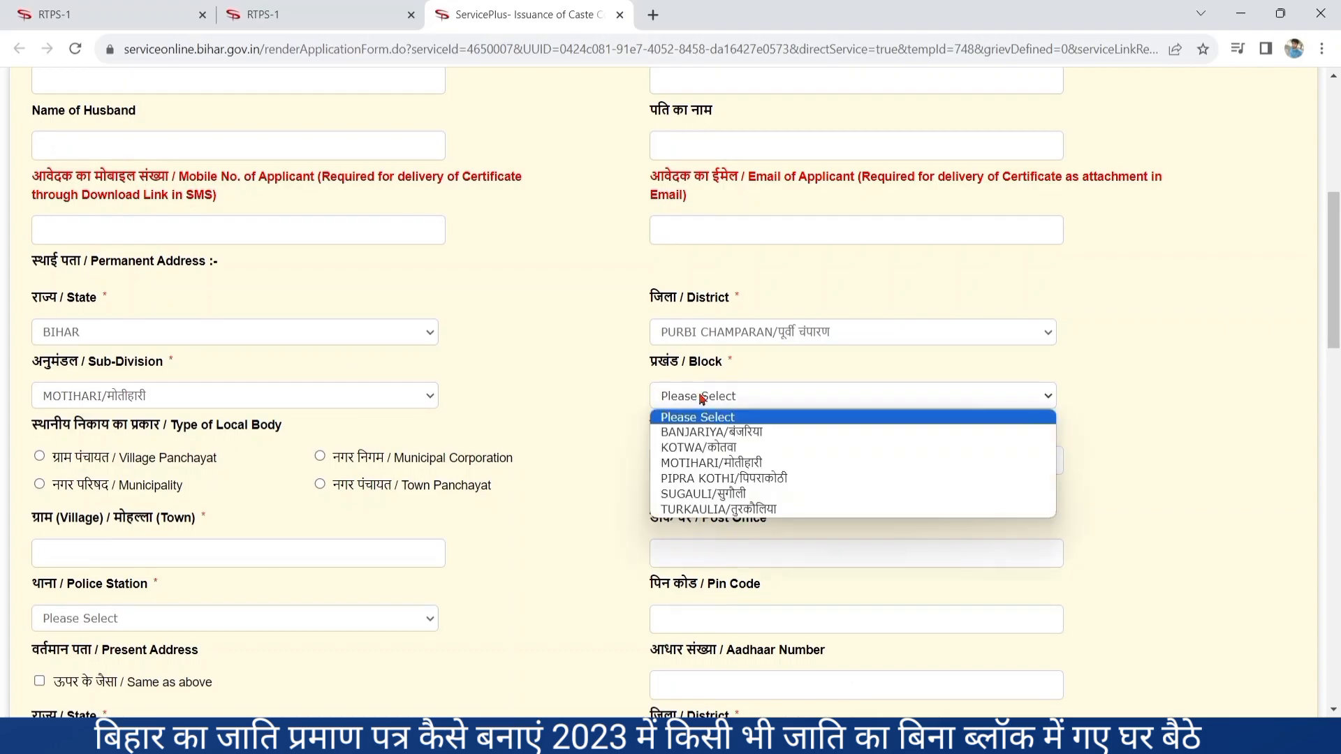
pyautogui.click(732, 494)
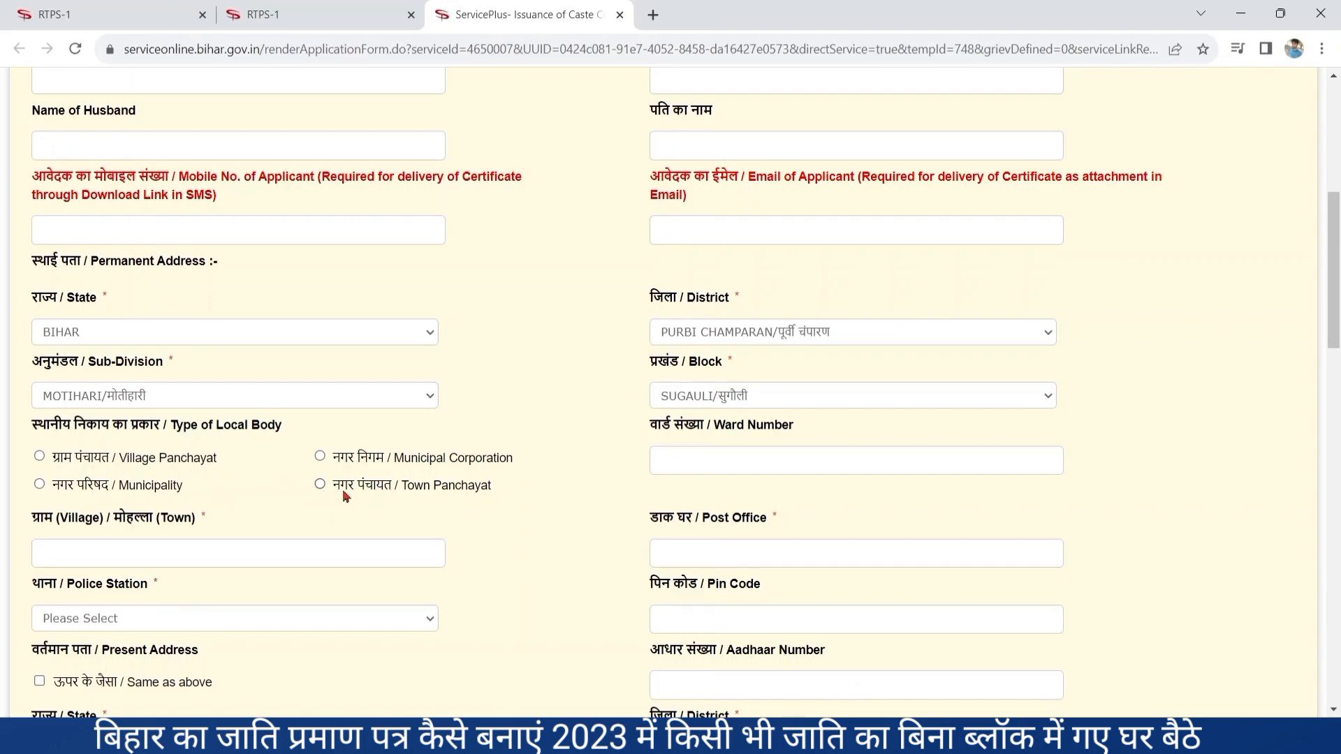
# - Set the type of local body to Village Panchayat and look through the available panchayats
pyautogui.click(40, 457)
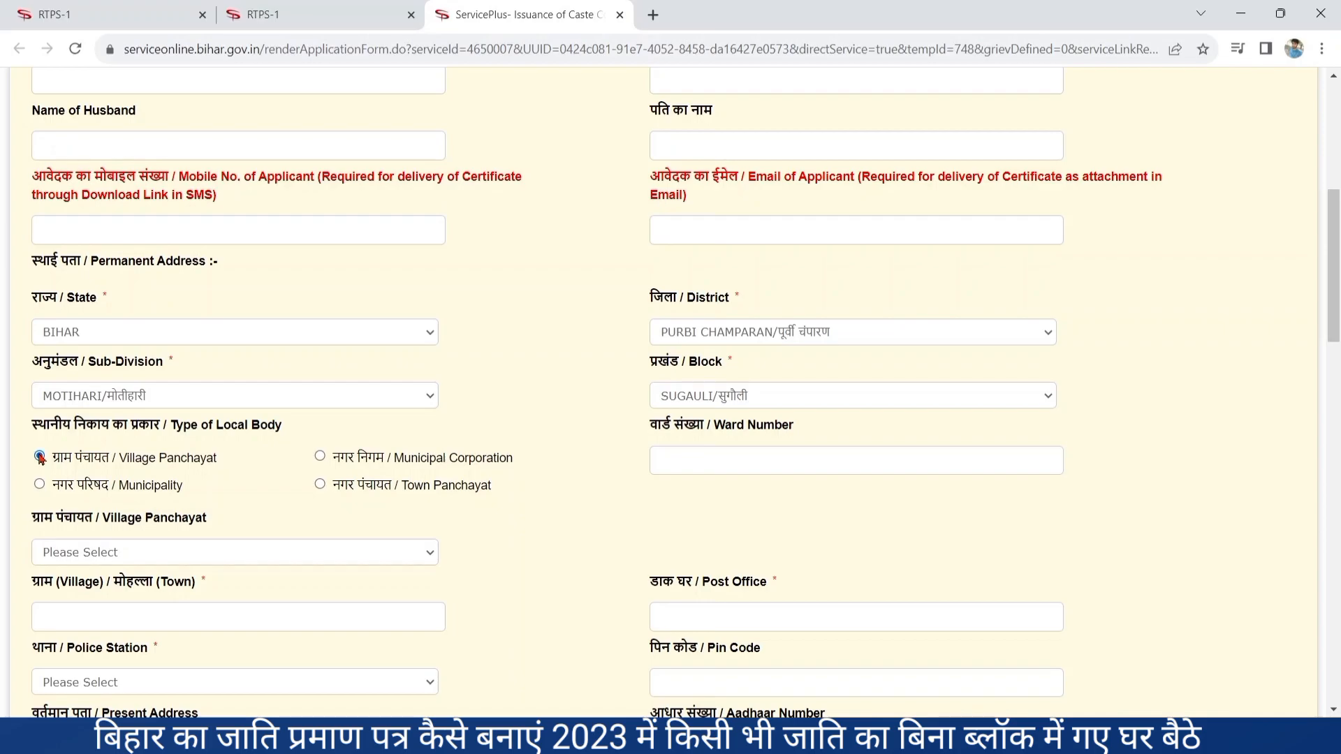
pyautogui.click(154, 552)
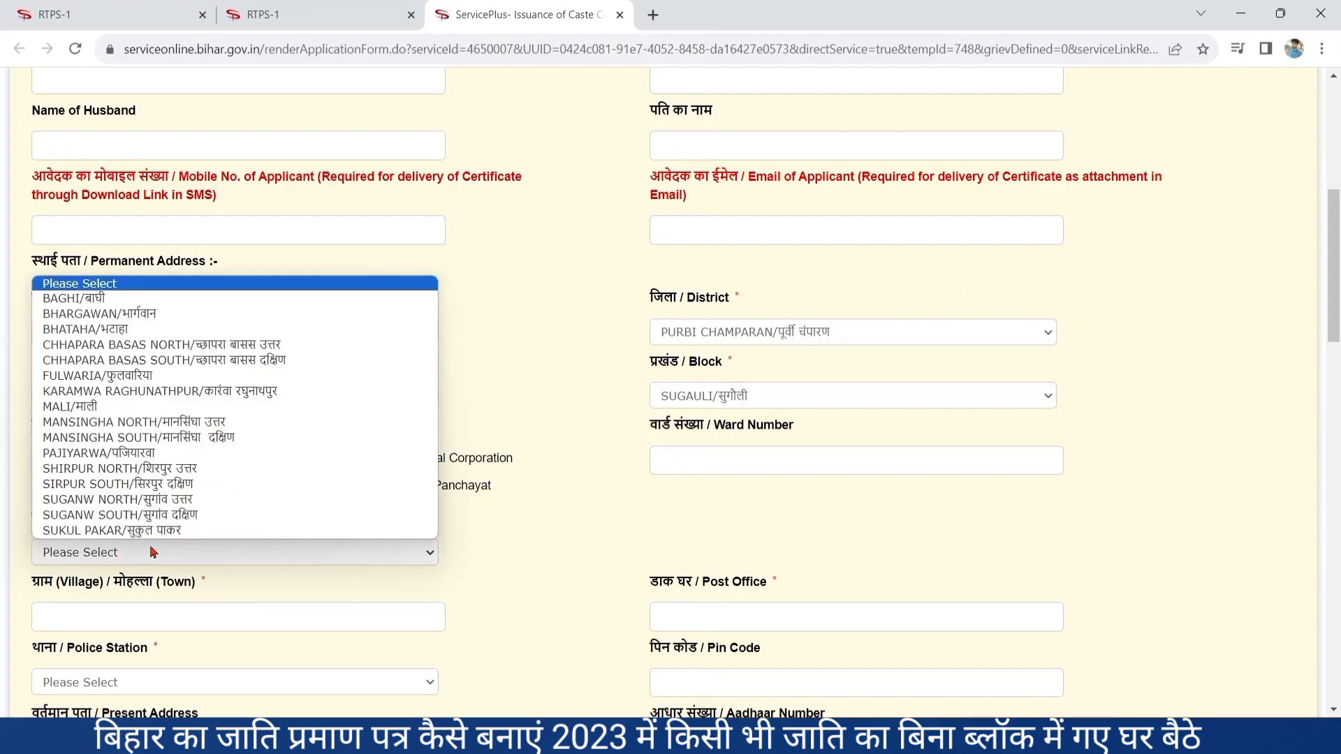
pyautogui.click(574, 388)
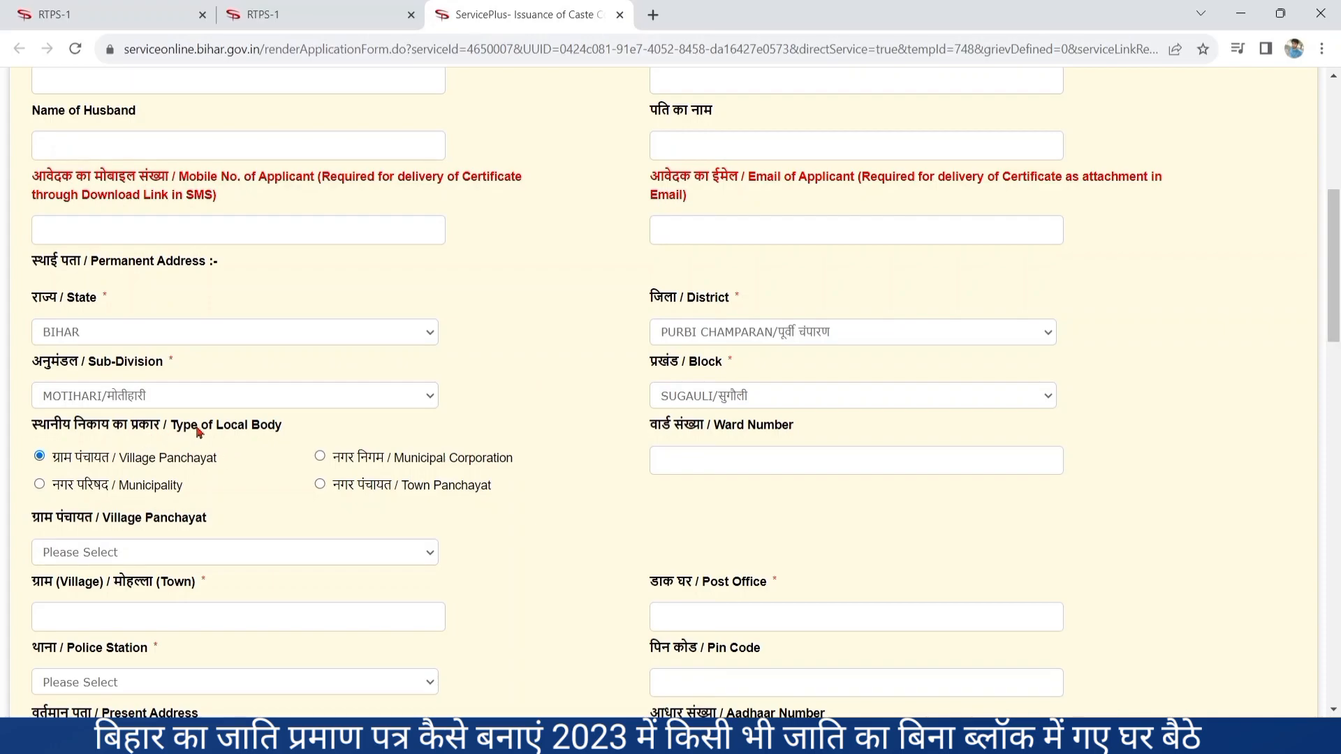
pyautogui.moveTo(197, 430); pyautogui.dragTo(279, 449)
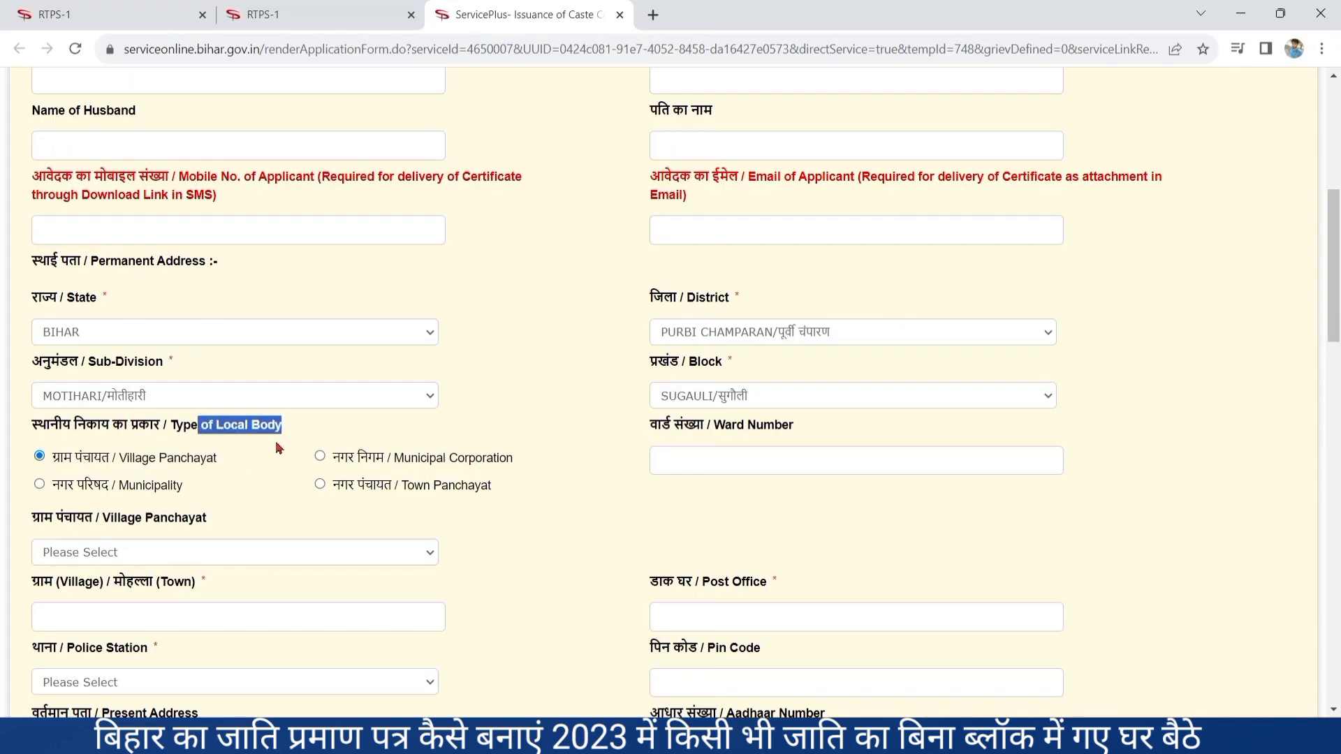
pyautogui.click(278, 448)
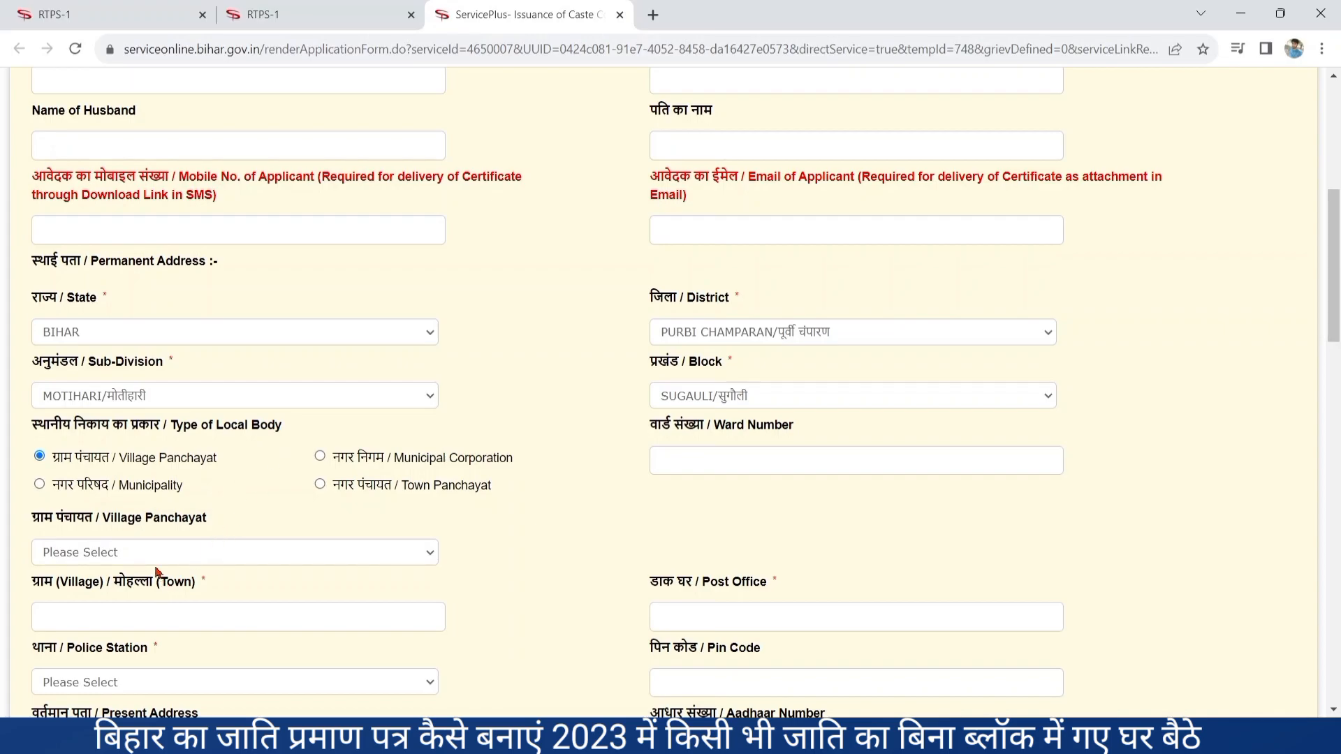
# - Try the Municipality, Municipal Corporation and Town Panchayat local body types and look through the bodies offered for each
pyautogui.click(39, 483)
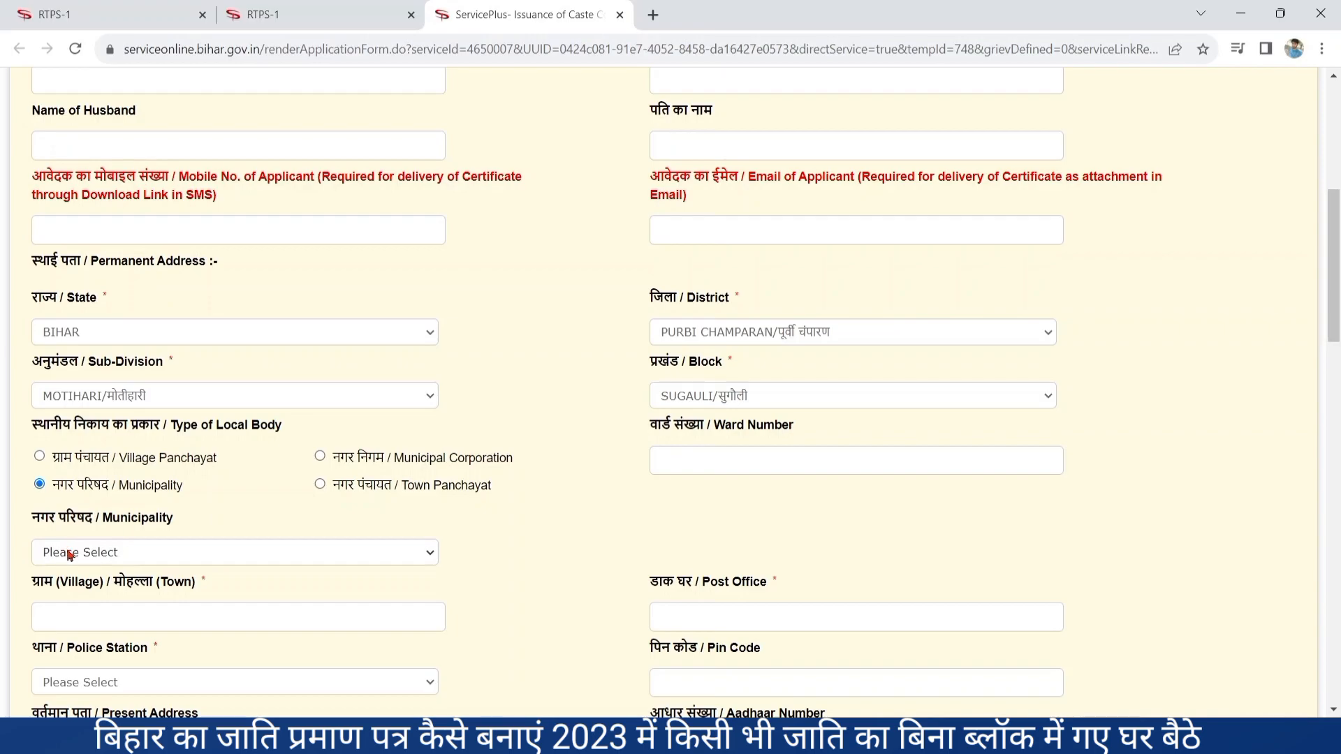
pyautogui.click(69, 553)
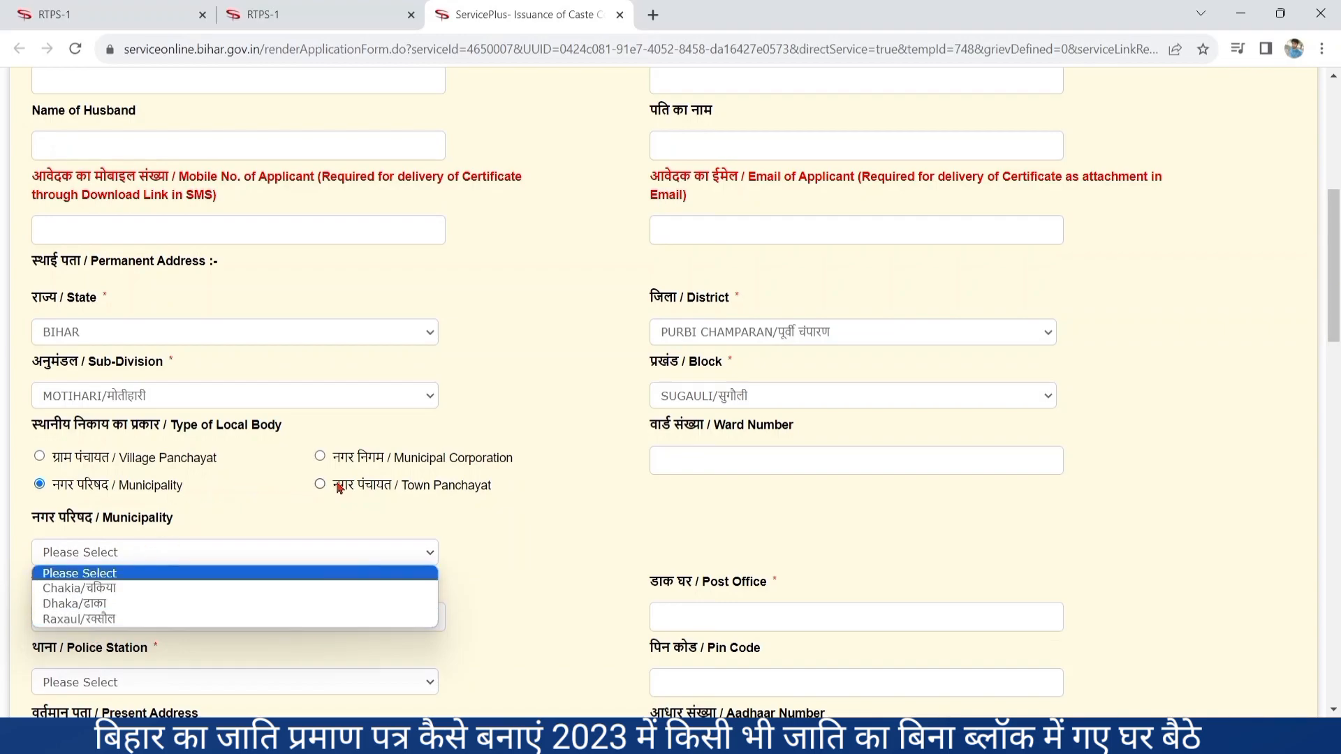
pyautogui.click(320, 456)
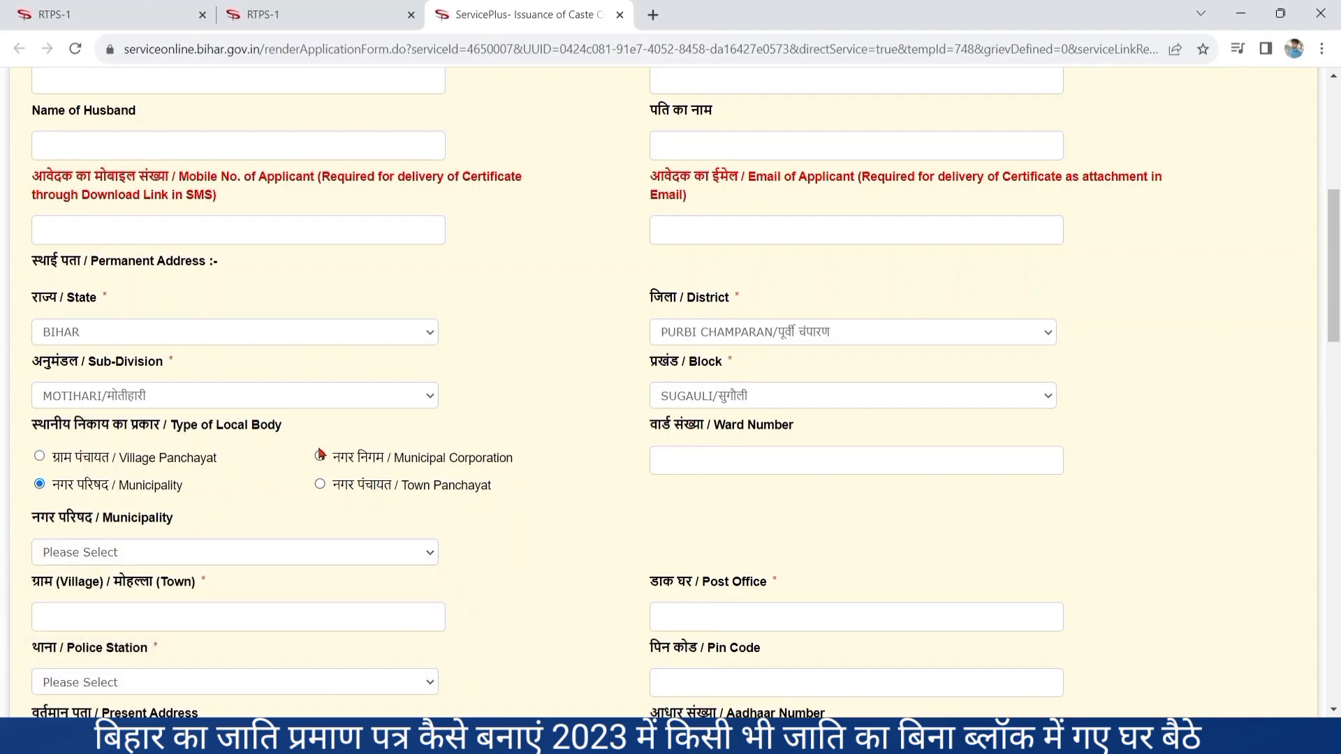
pyautogui.click(201, 555)
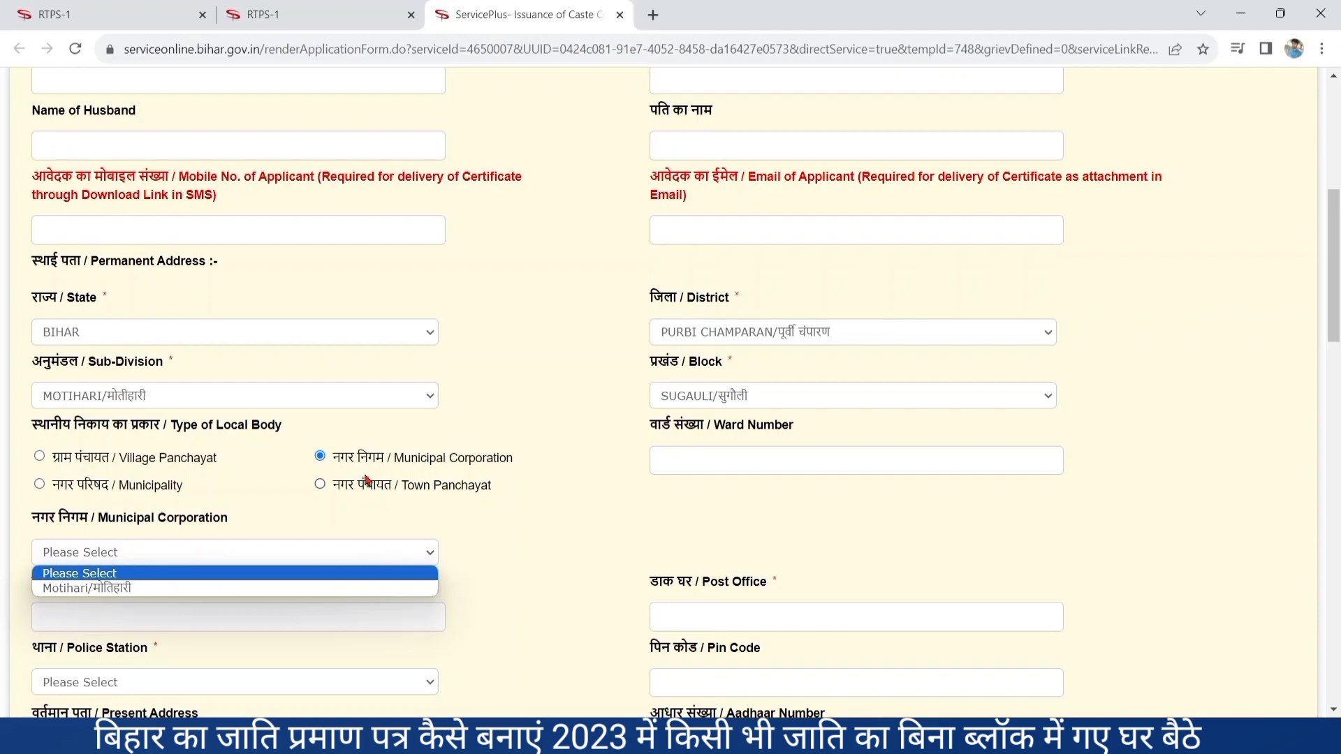
pyautogui.click(320, 485)
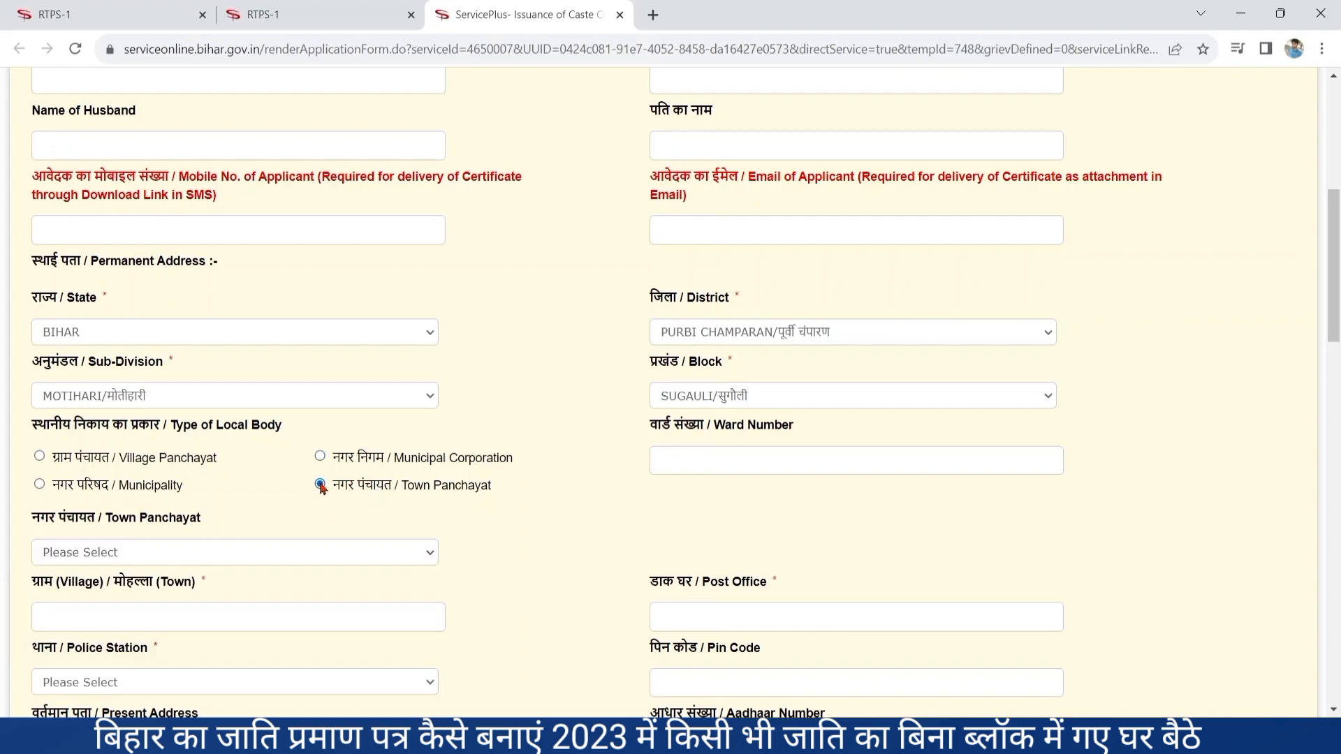
pyautogui.click(214, 556)
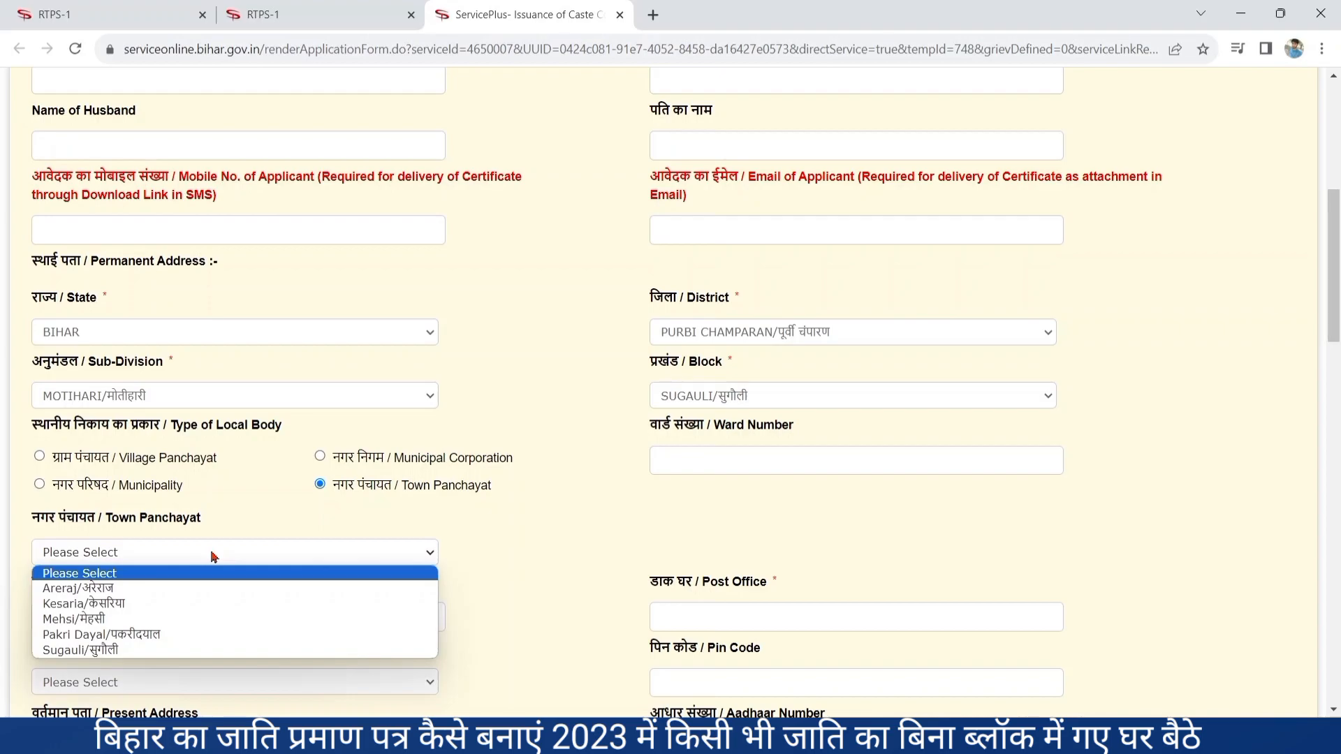
# - Return the permanent address's local body type to Village Panchayat and review its panchayat choices without selecting one
pyautogui.click(40, 458)
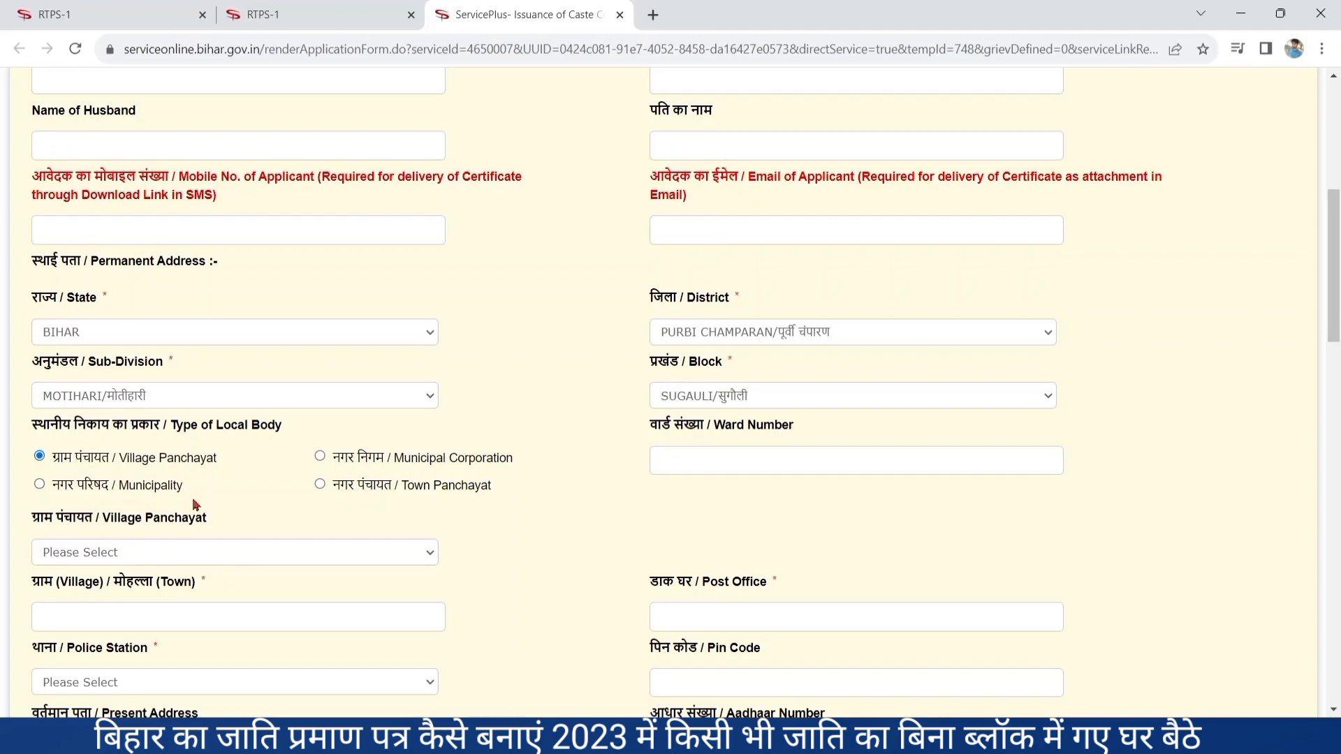
pyautogui.click(209, 558)
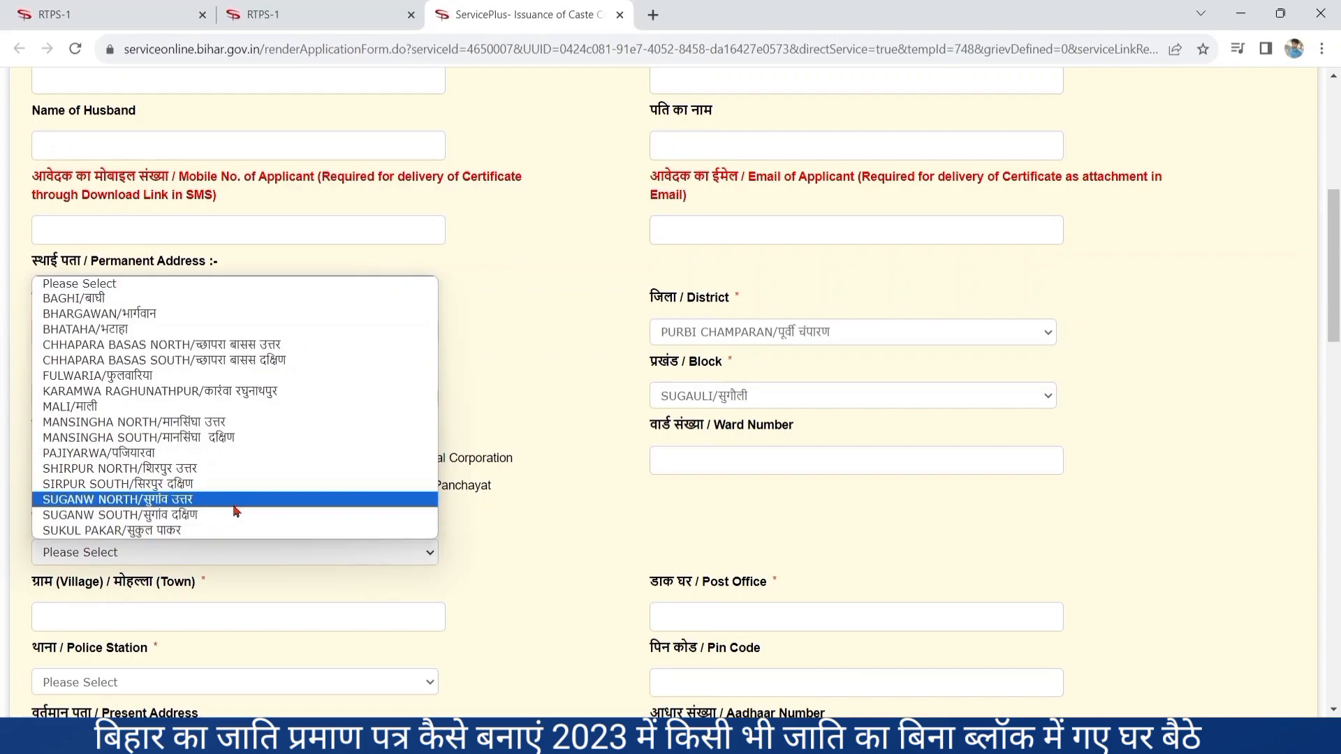
pyautogui.click(485, 571)
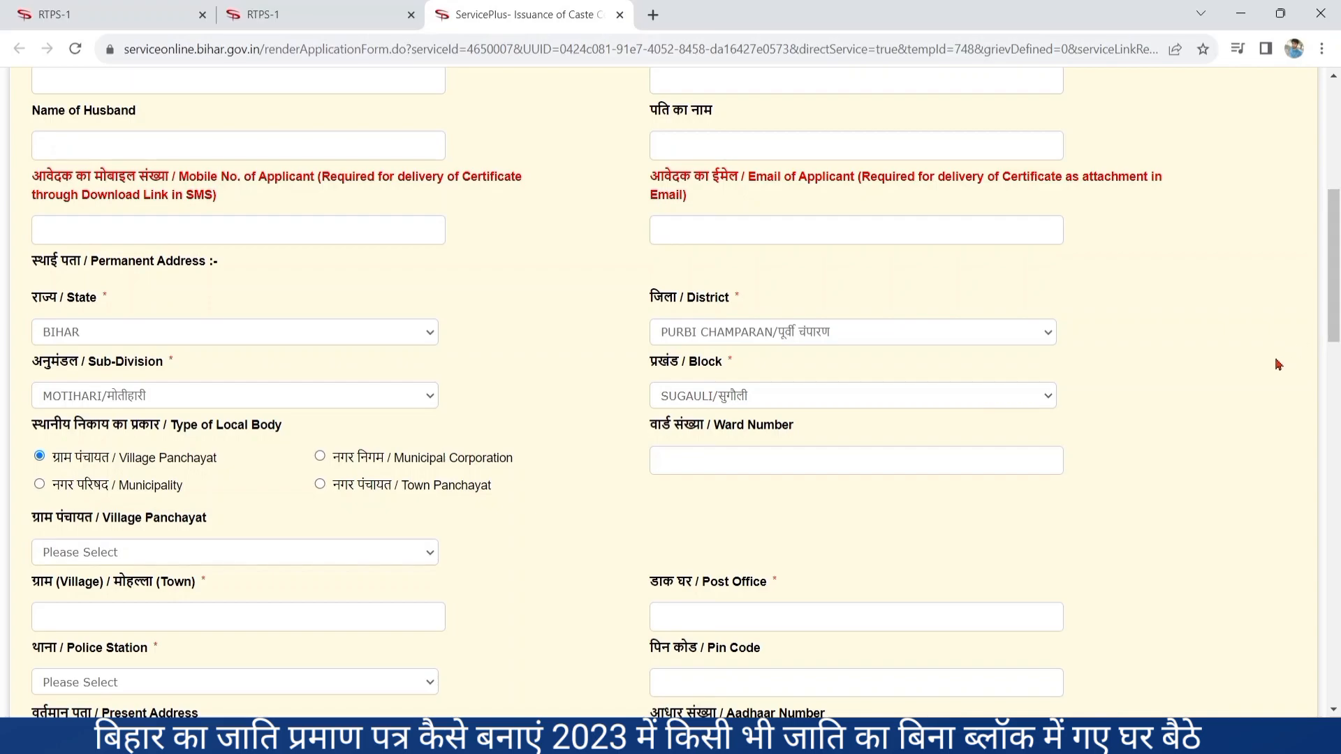
# - Set the permanent address police station to Sugauli/सुगौली
pyautogui.scroll(-4, 1278, 364)
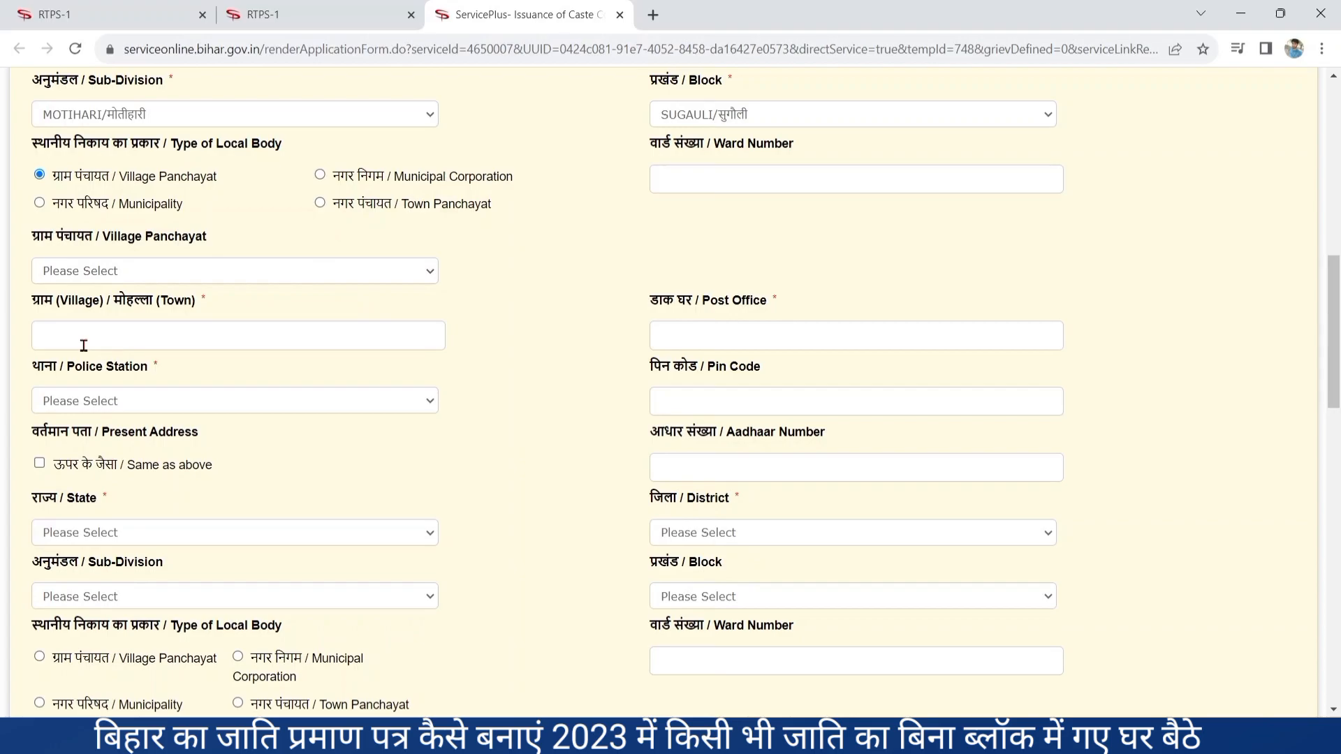
pyautogui.click(83, 345)
pyautogui.click(379, 402)
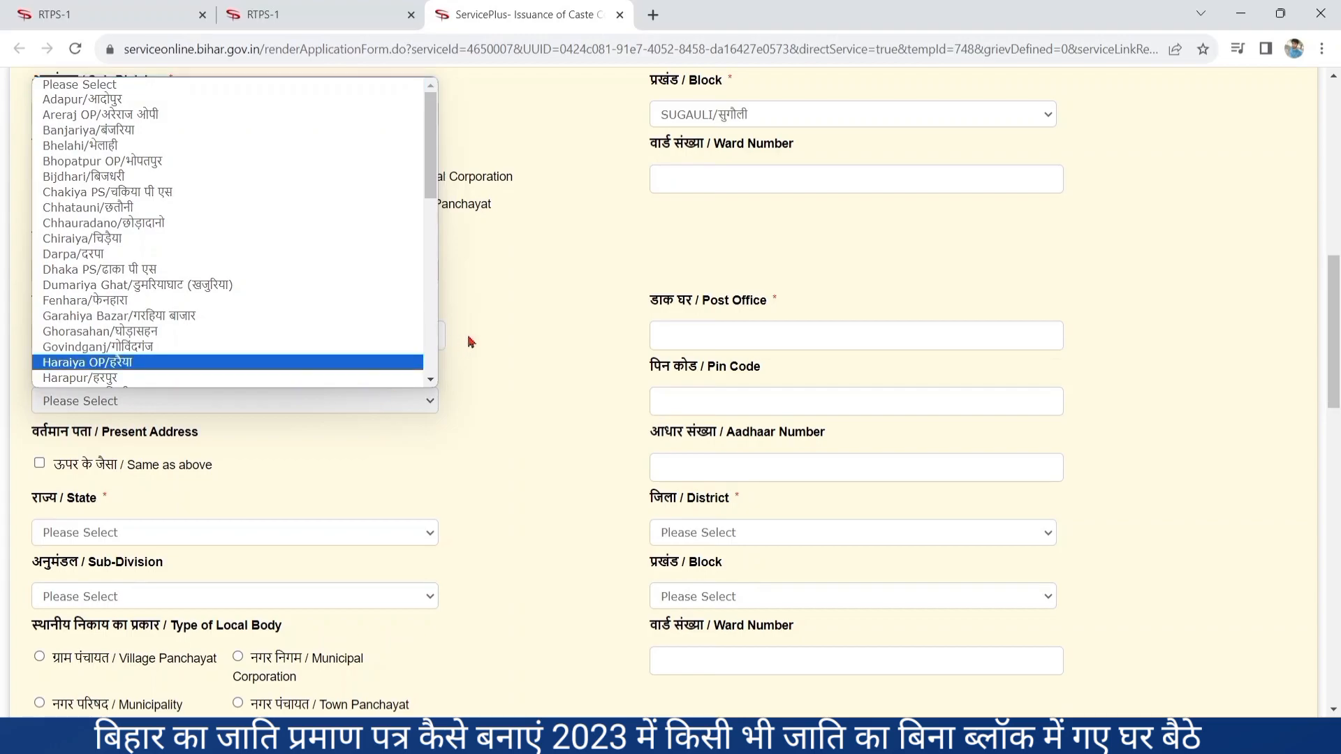
pyautogui.press('Down')
pyautogui.press('Down')
pyautogui.press('Down')
pyautogui.press('Down')
pyautogui.press('Down')
pyautogui.press('Down')
pyautogui.press('Down')
pyautogui.press('Down')
pyautogui.press('Down')
pyautogui.press('Down')
pyautogui.press('Down')
pyautogui.press('Down')
pyautogui.press('Down')
pyautogui.press('Down')
pyautogui.press('Down')
pyautogui.press('Down')
pyautogui.press('Down')
pyautogui.press('Down')
pyautogui.press('Down')
pyautogui.press('Down')
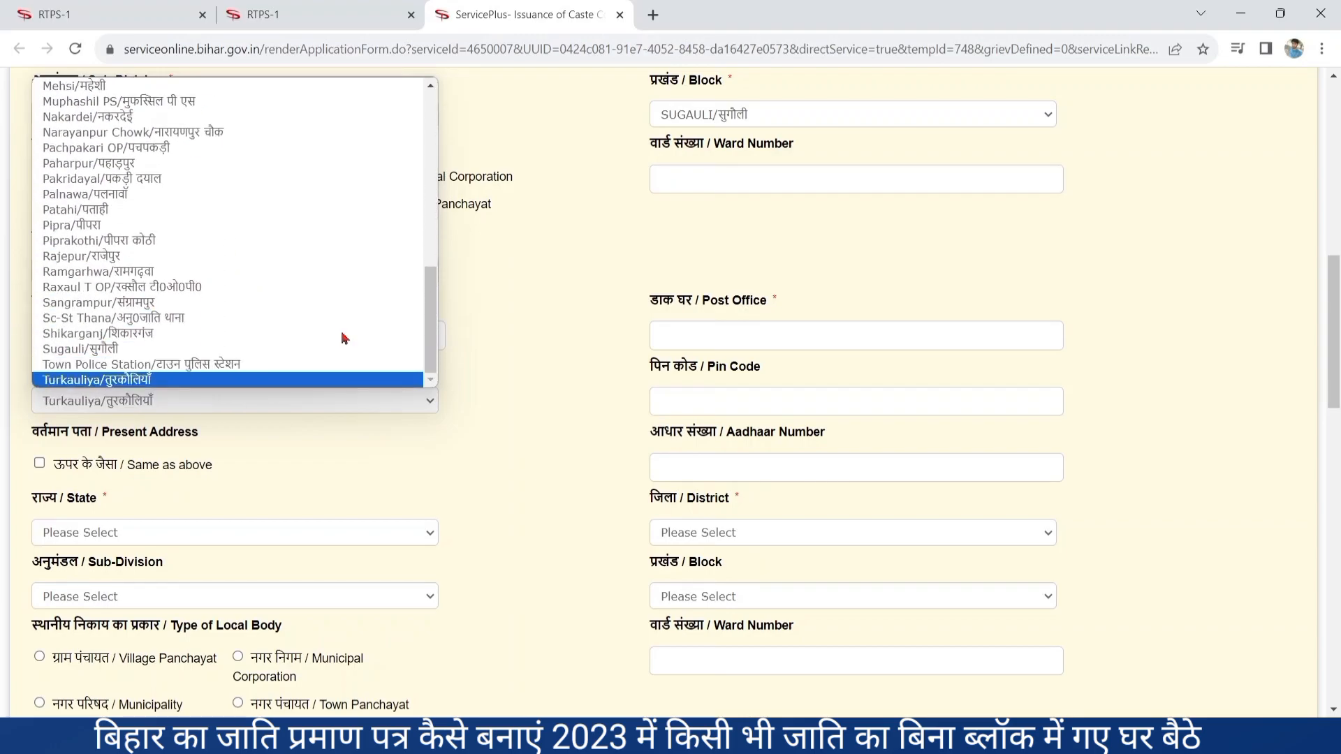
pyautogui.click(128, 355)
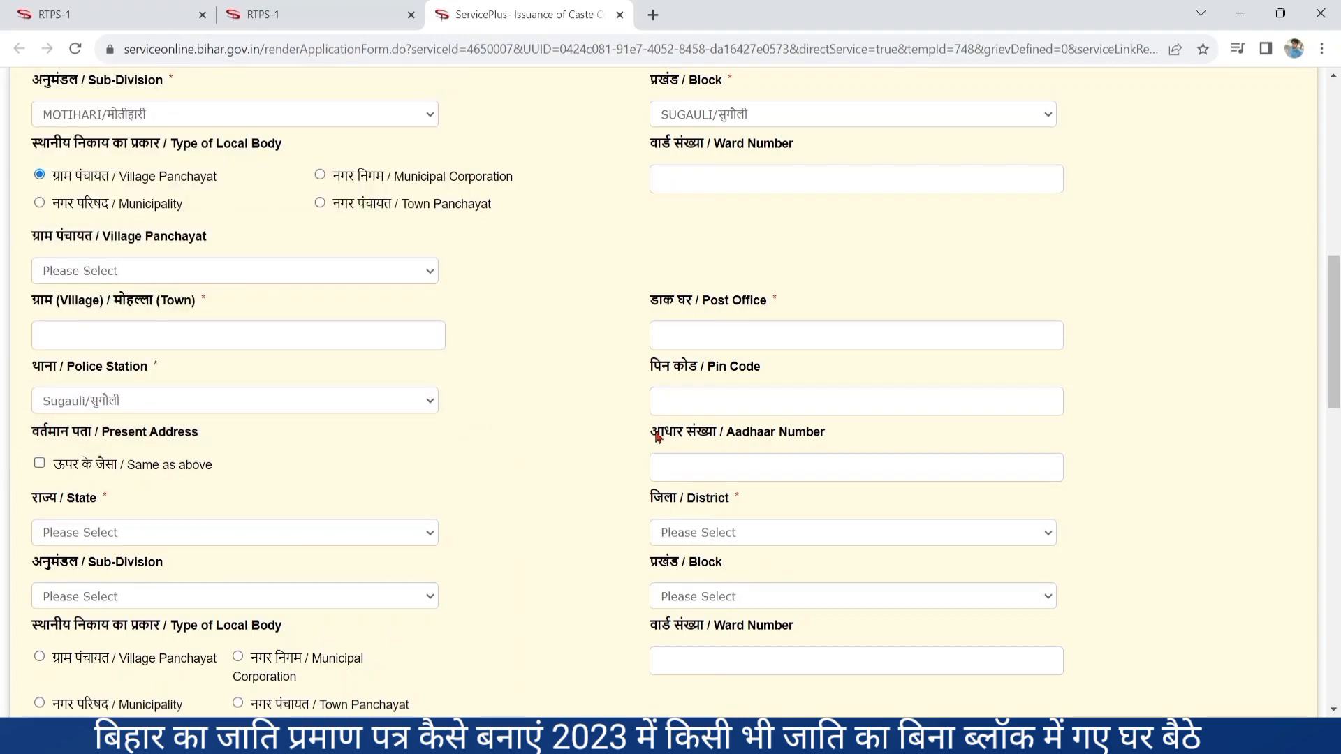
pyautogui.click(695, 395)
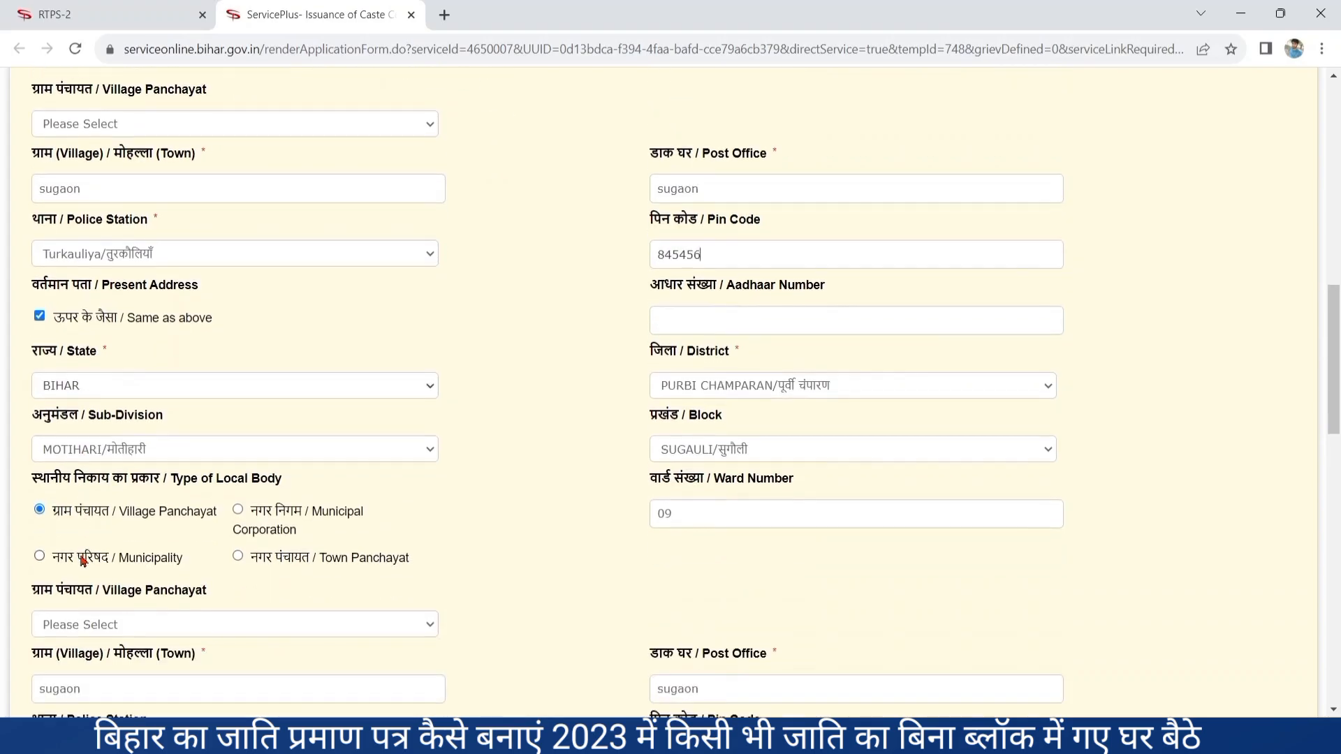
pyautogui.click(83, 558)
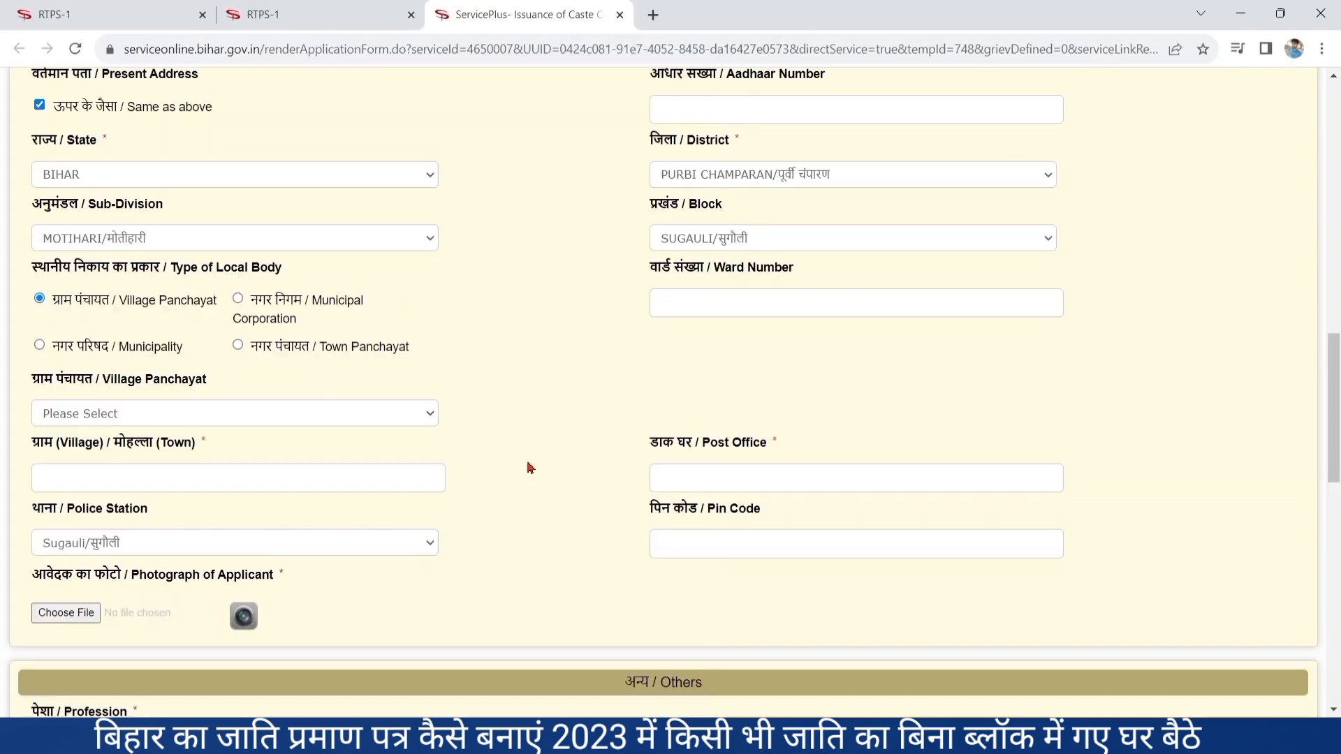
# - Upload the WhatsApp image dated 2023-10-28 at 11.37.27 from the Downloads folder as the applicant's photograph
pyautogui.scroll(-3, 528, 467)
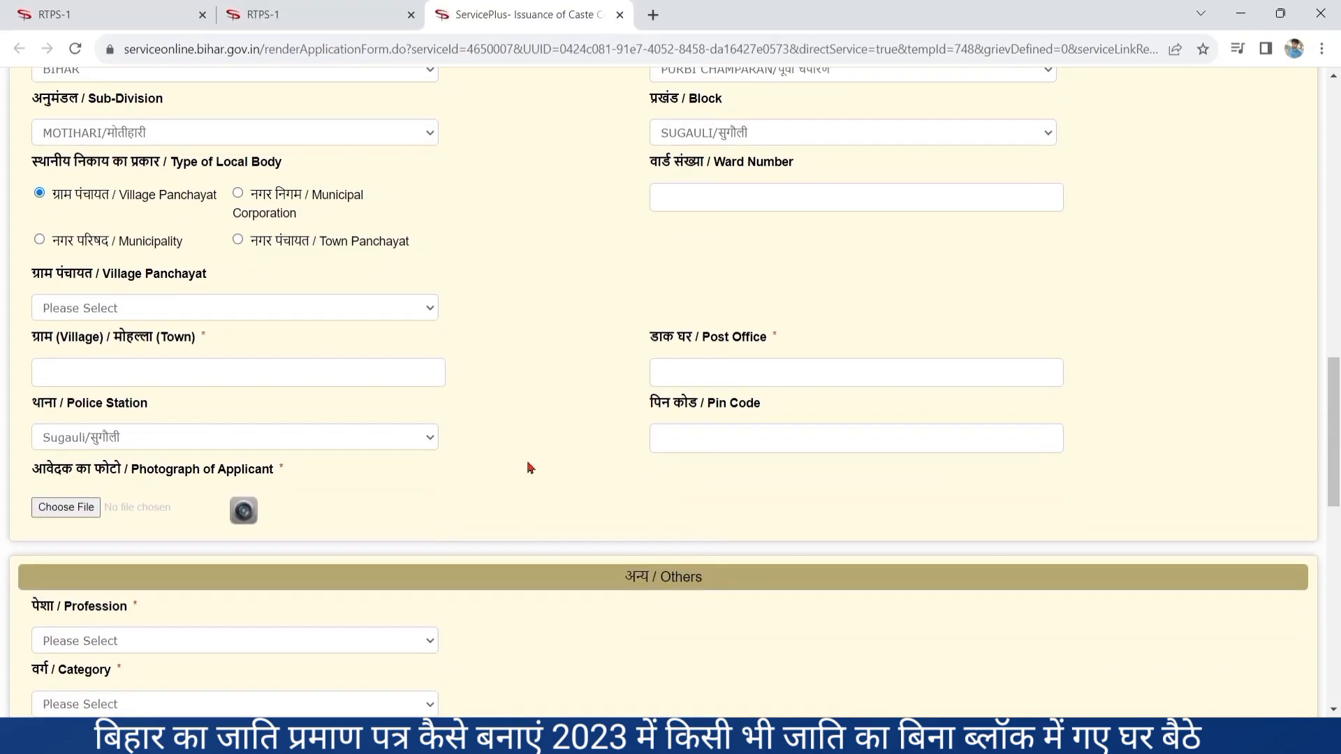
pyautogui.scroll(-1, 529, 466)
pyautogui.scroll(-2, 529, 464)
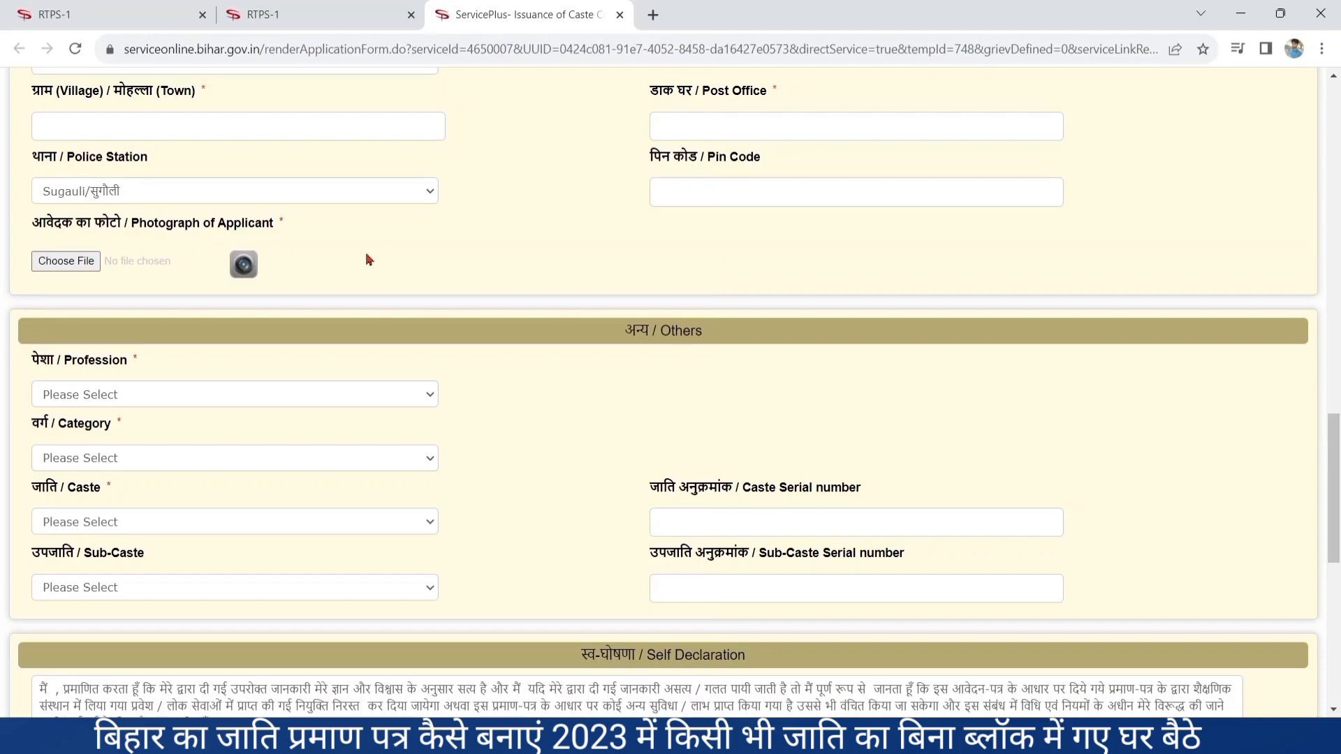
pyautogui.click(64, 263)
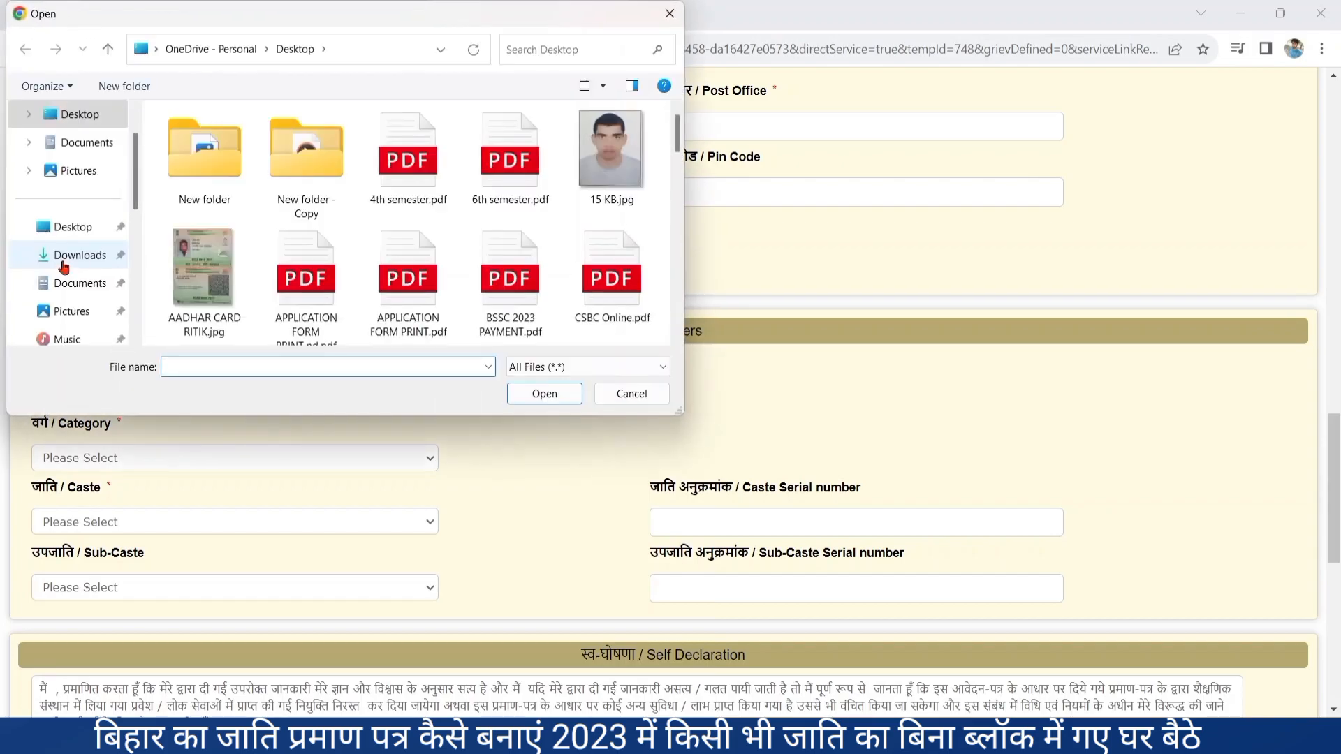
pyautogui.click(62, 262)
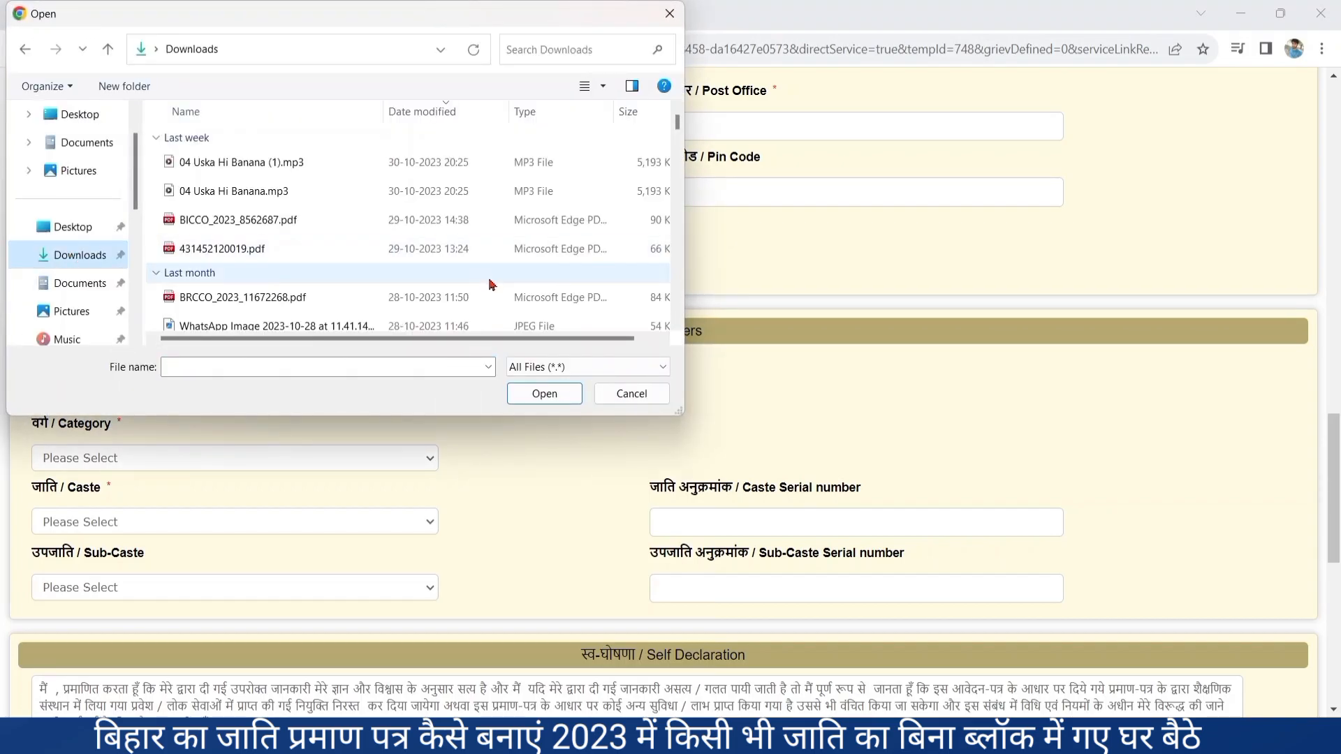
pyautogui.scroll(-2, 679, 255)
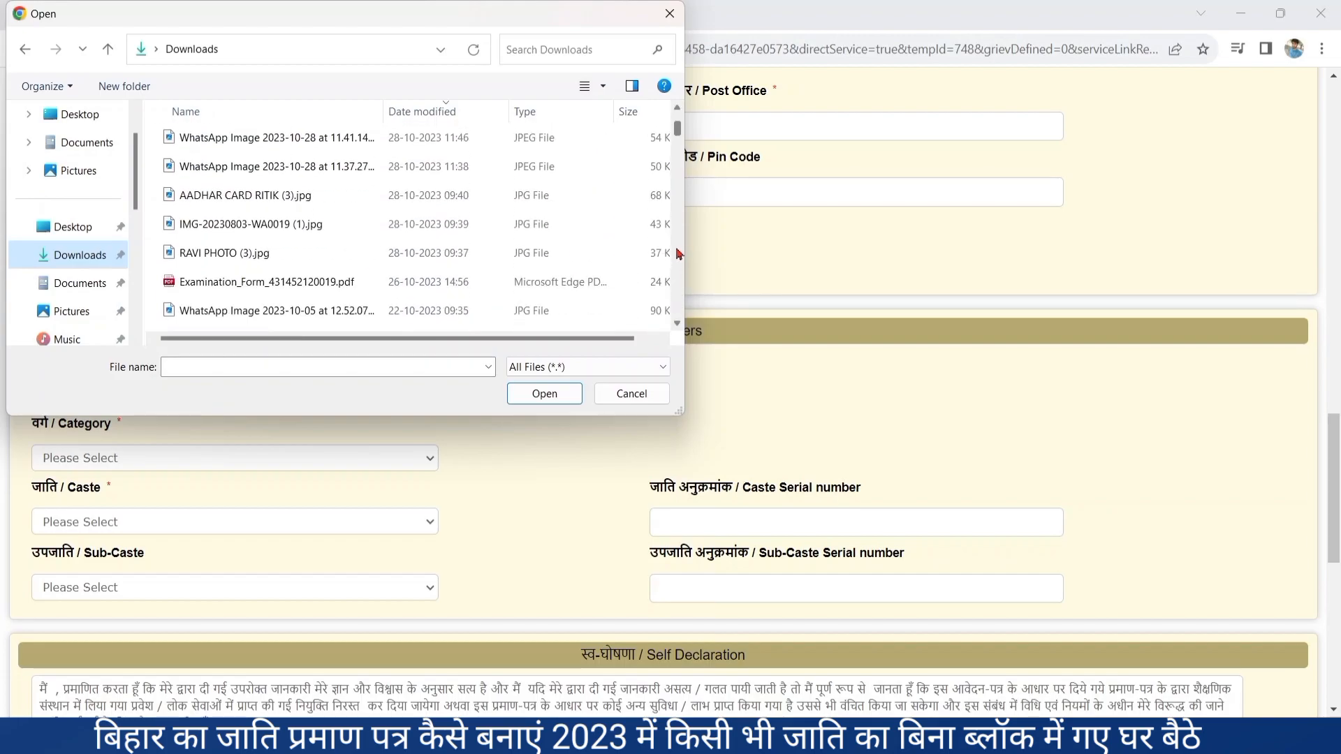
pyautogui.doubleClick(418, 167)
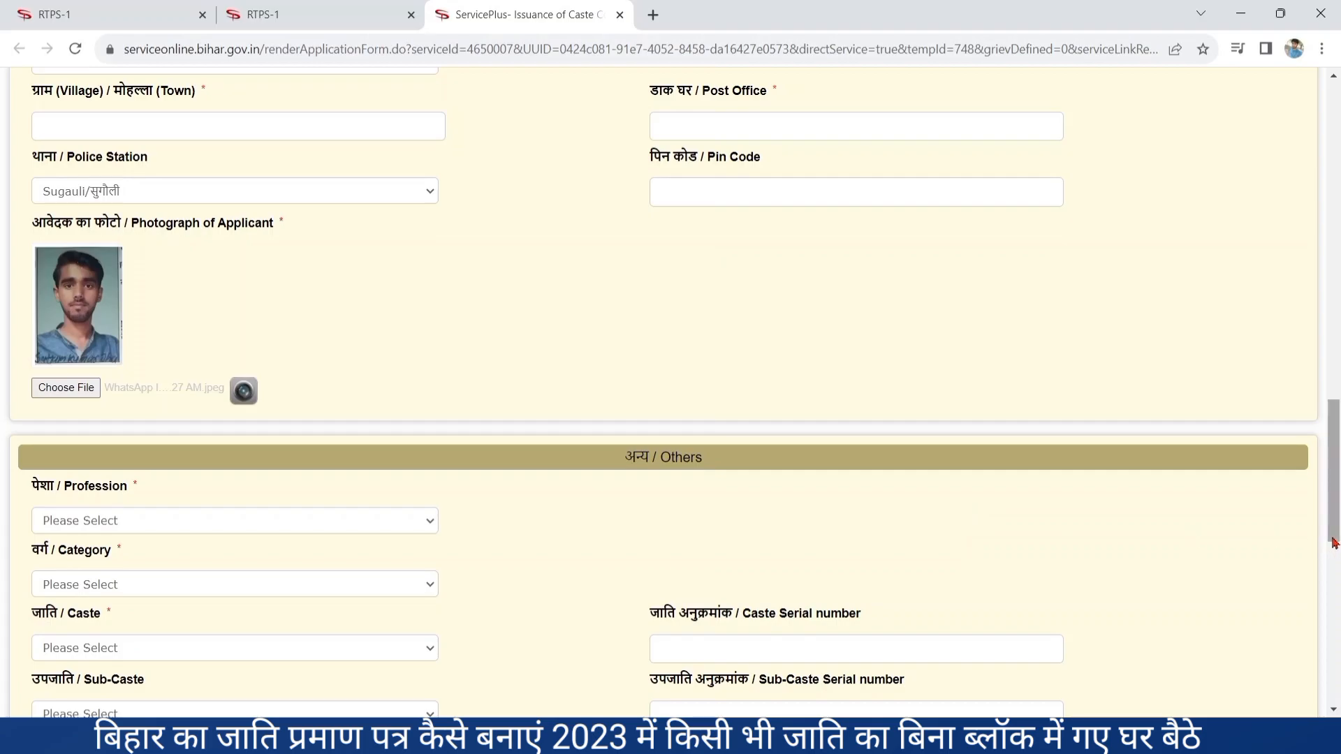
# - Set the applicant's profession to छात्र / Student in the Others section
pyautogui.scroll(-2, 1334, 537)
pyautogui.scroll(-3, 1333, 534)
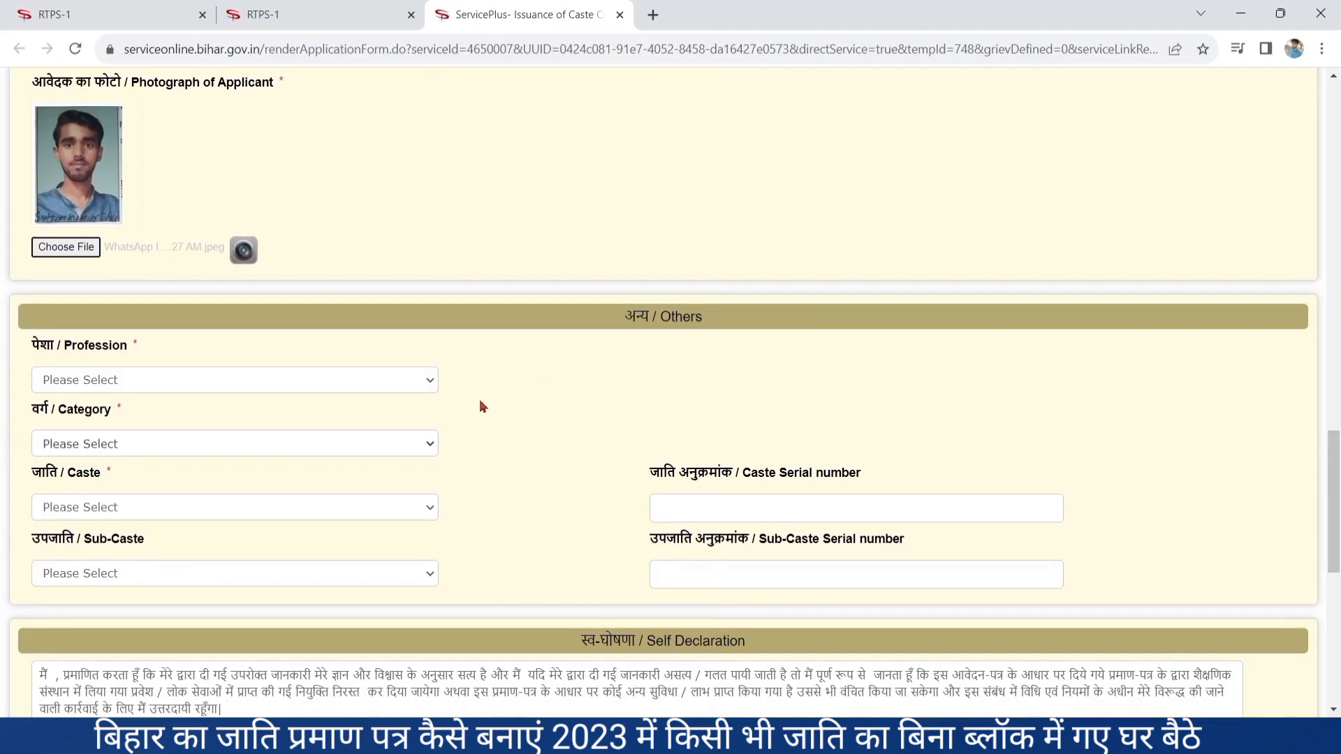
pyautogui.click(403, 379)
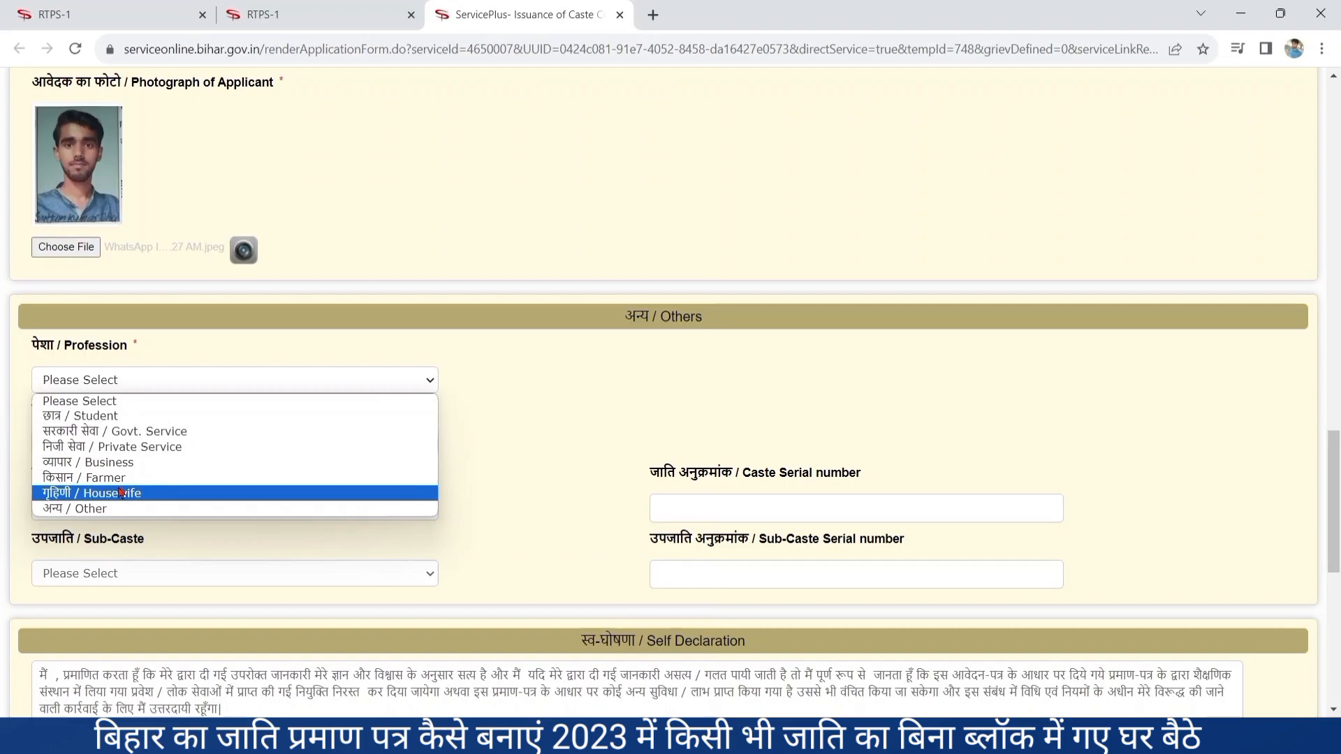
pyautogui.click(91, 417)
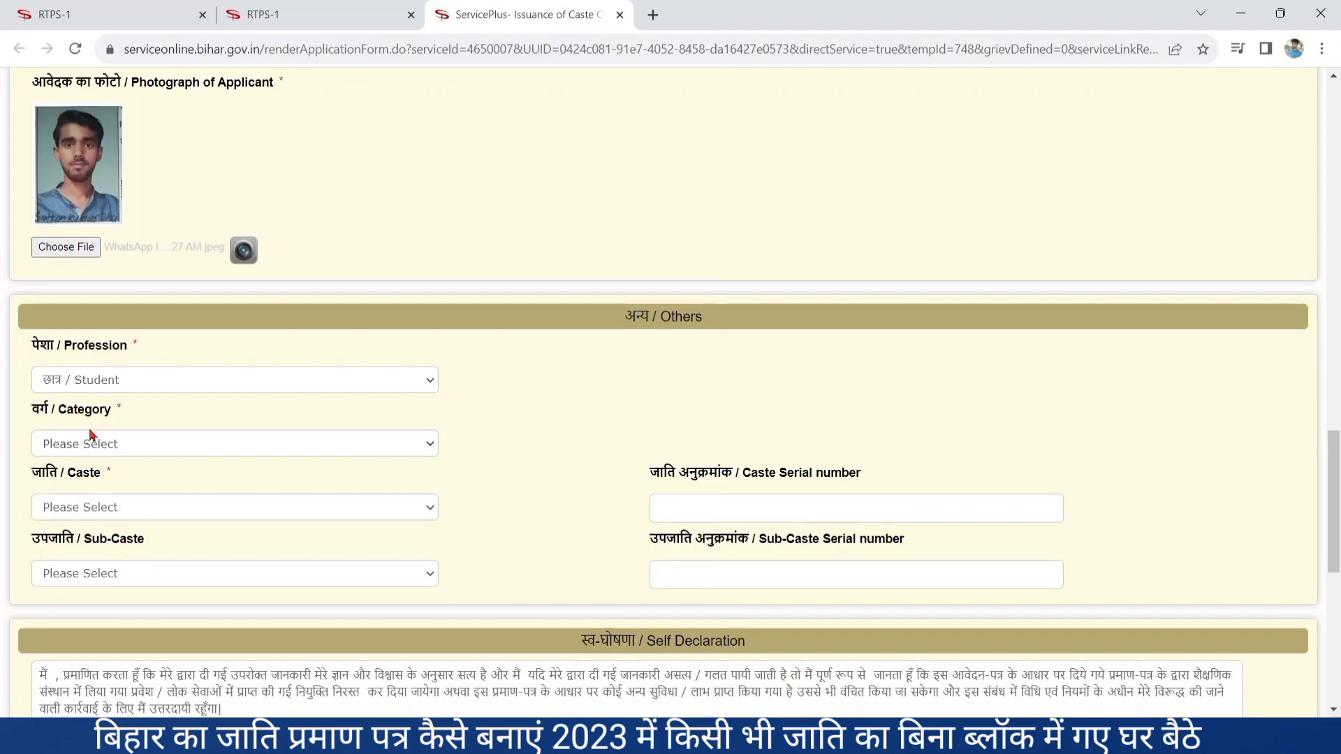
# - Set the category to अत्यंत पिछड़ा वर्ग (अनुसूची-1) and the caste to Shershahbadi / शेरशाहबादी
pyautogui.click(93, 446)
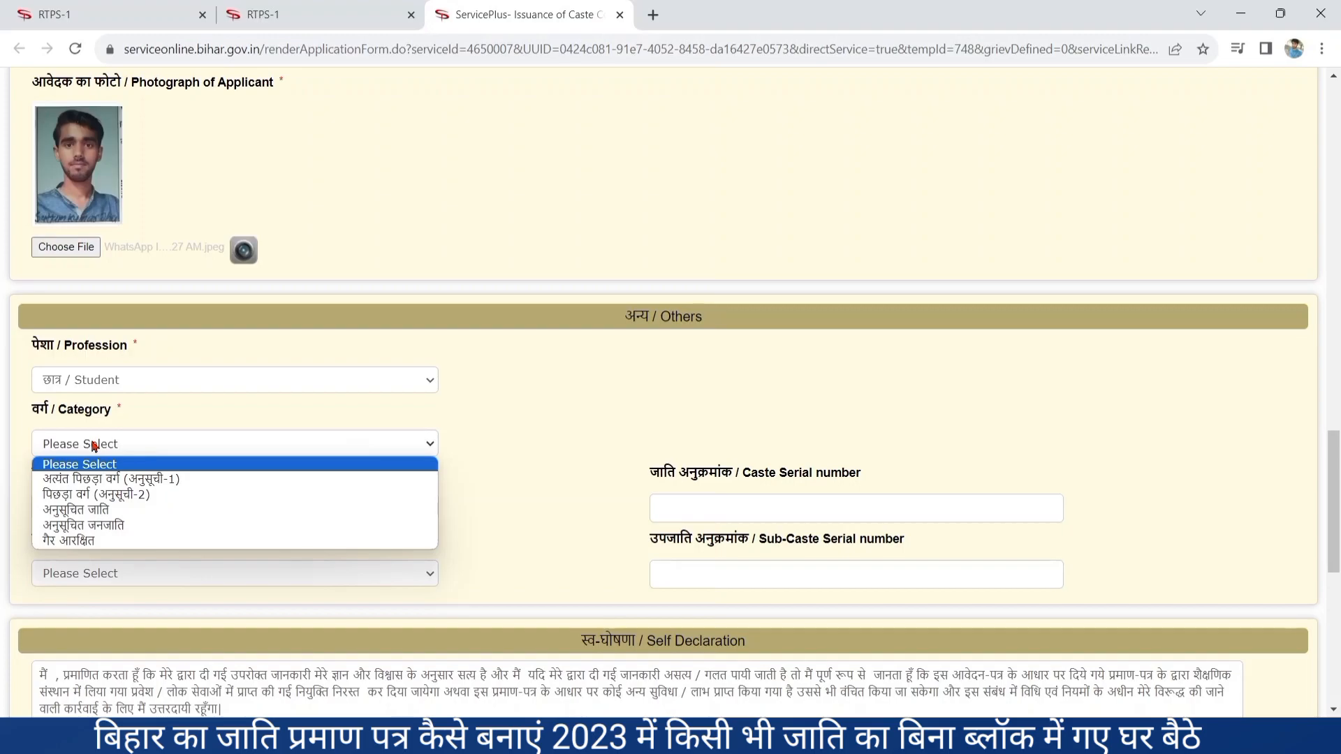
pyautogui.click(94, 480)
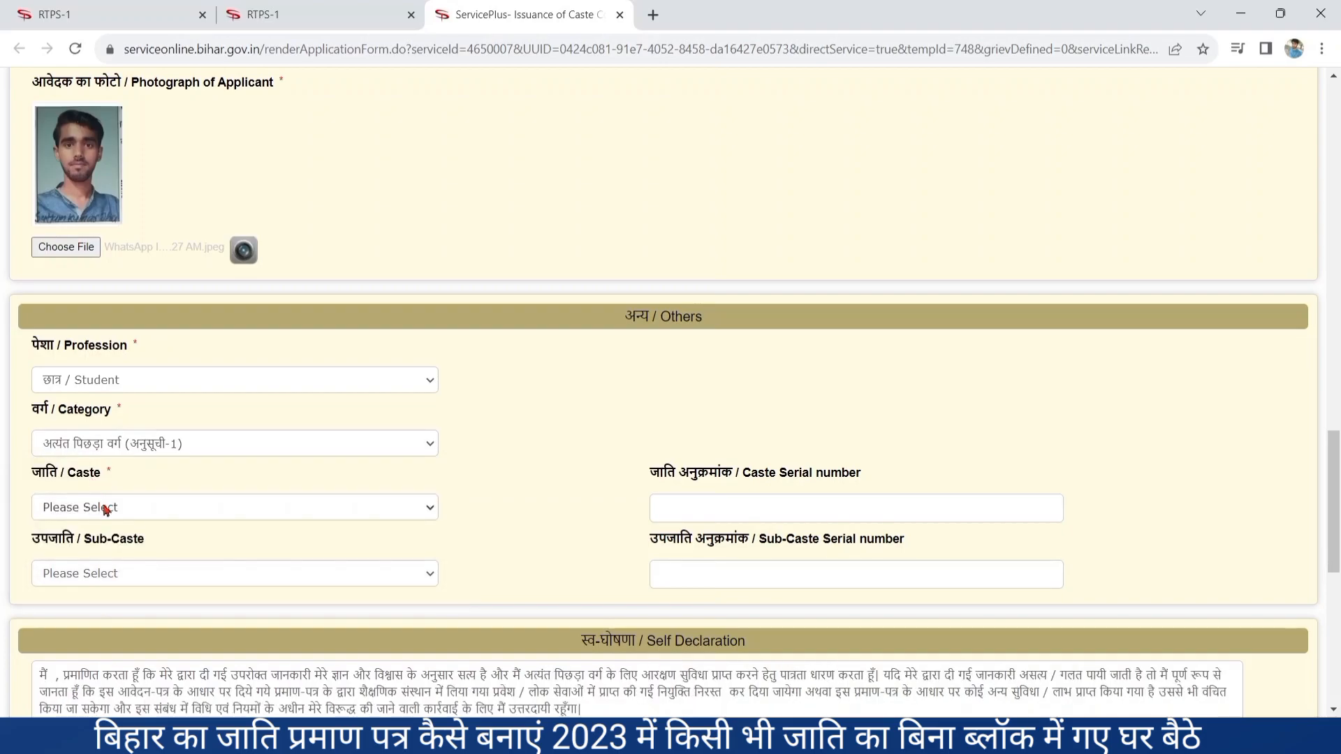
pyautogui.click(104, 509)
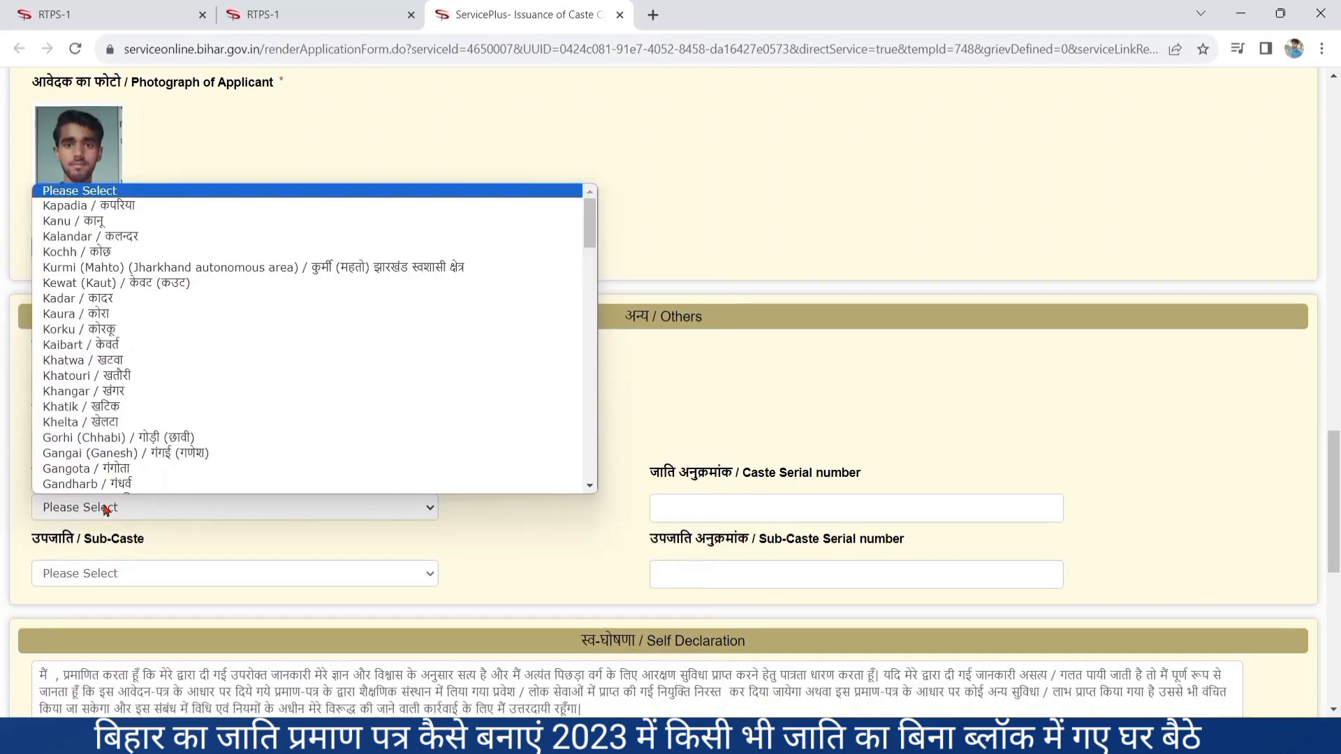
pyautogui.press('Down')
pyautogui.press('Down')
pyautogui.press('Down')
pyautogui.press('Down')
pyautogui.press('Down')
pyautogui.press('Down')
pyautogui.press('Down')
pyautogui.press('Down')
pyautogui.press('Down')
pyautogui.press('Down')
pyautogui.press('Down')
pyautogui.press('Down')
pyautogui.press('Down')
pyautogui.press('Down')
pyautogui.press('Down')
pyautogui.press('Down')
pyautogui.press('Down')
pyautogui.press('Down')
pyautogui.press('Down')
pyautogui.press('Down')
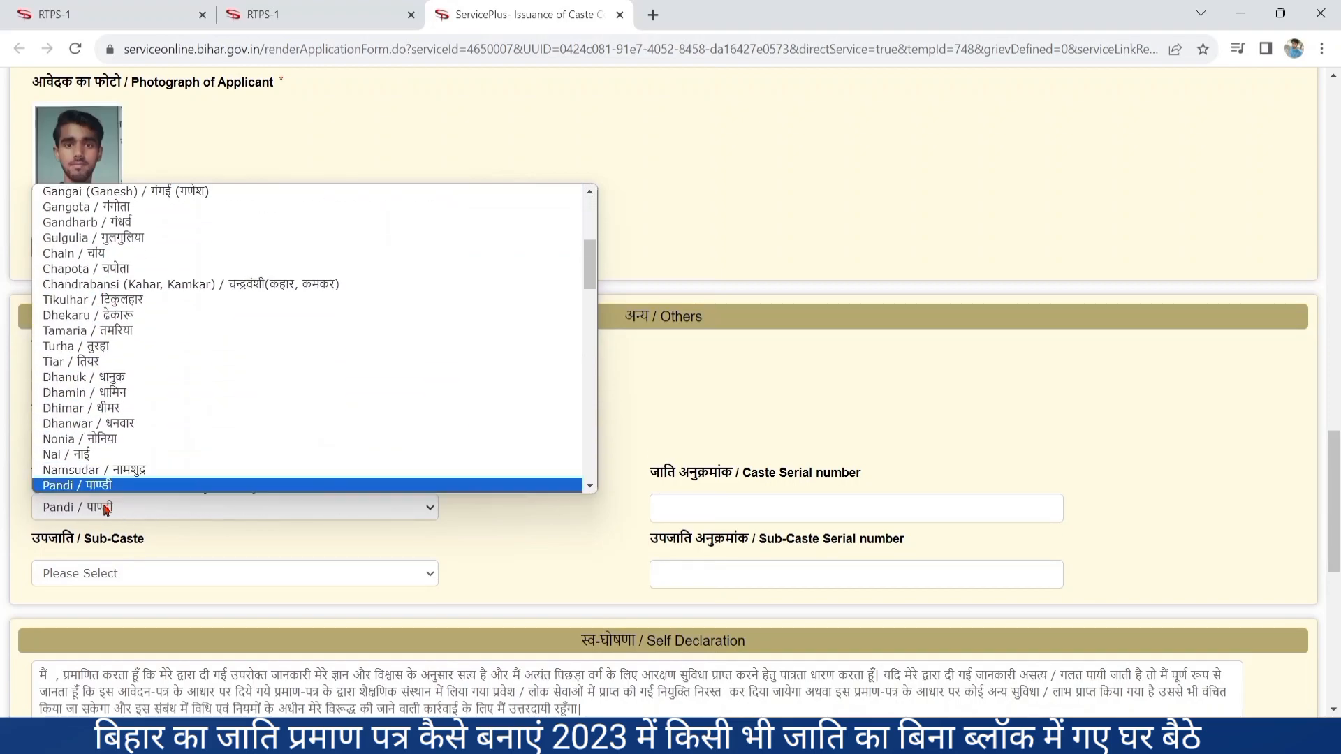
pyautogui.press('Down')
pyautogui.press('Down')
pyautogui.press('Down')
pyautogui.press('Down')
pyautogui.press('Down')
pyautogui.press('Down')
pyautogui.press('Down')
pyautogui.press('Down')
pyautogui.press('Down')
pyautogui.press('Down')
pyautogui.press('Down')
pyautogui.press('Down')
pyautogui.press('Down')
pyautogui.press('Down')
pyautogui.press('Down')
pyautogui.press('Down')
pyautogui.press('Down')
pyautogui.press('Down')
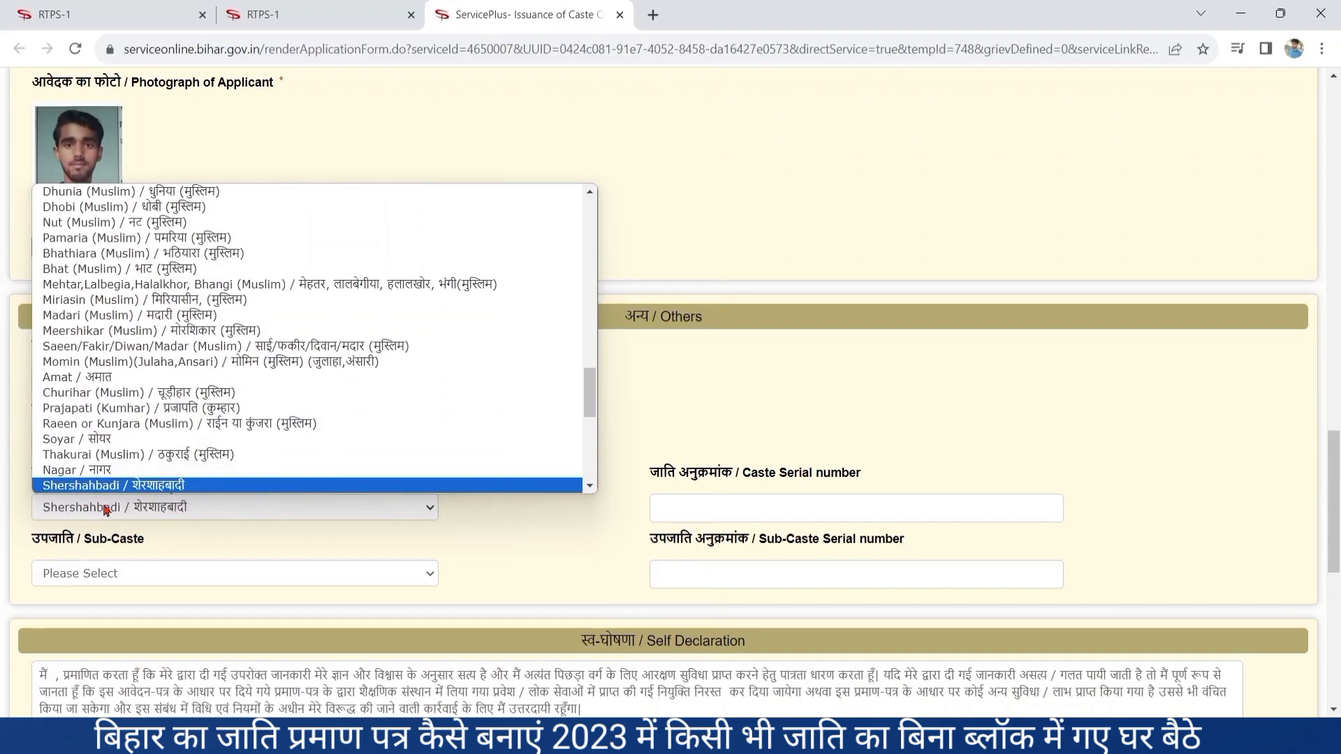
pyautogui.click(537, 577)
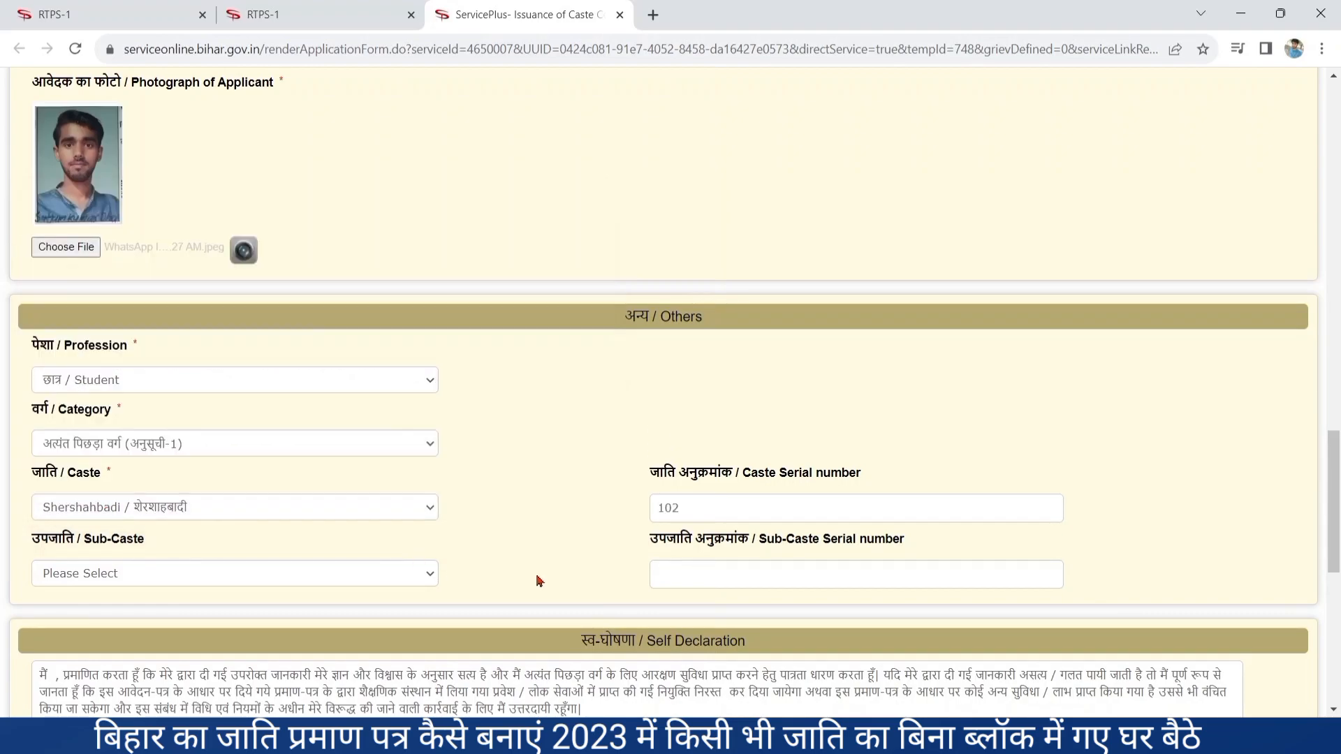
# - Change the category to अनुसूचित जाति and set the caste to Turi / तुरी
pyautogui.click(340, 447)
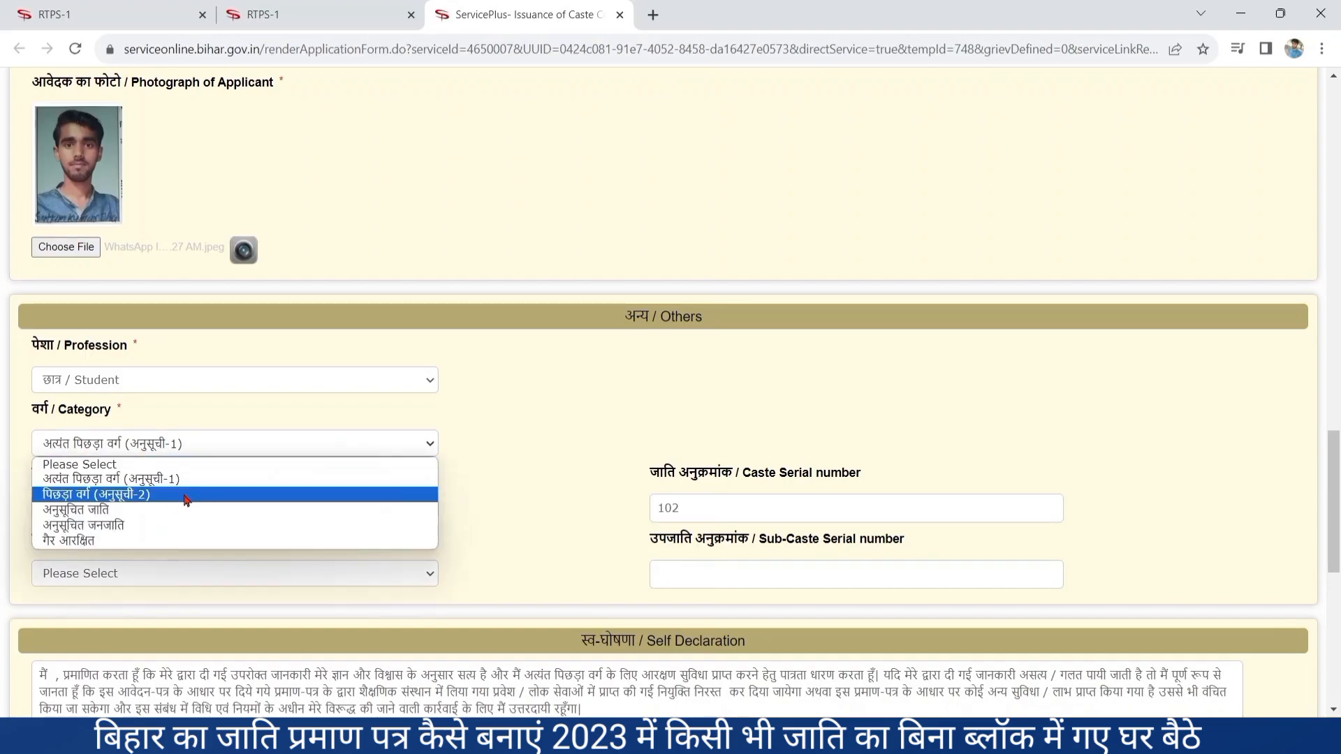
pyautogui.click(122, 510)
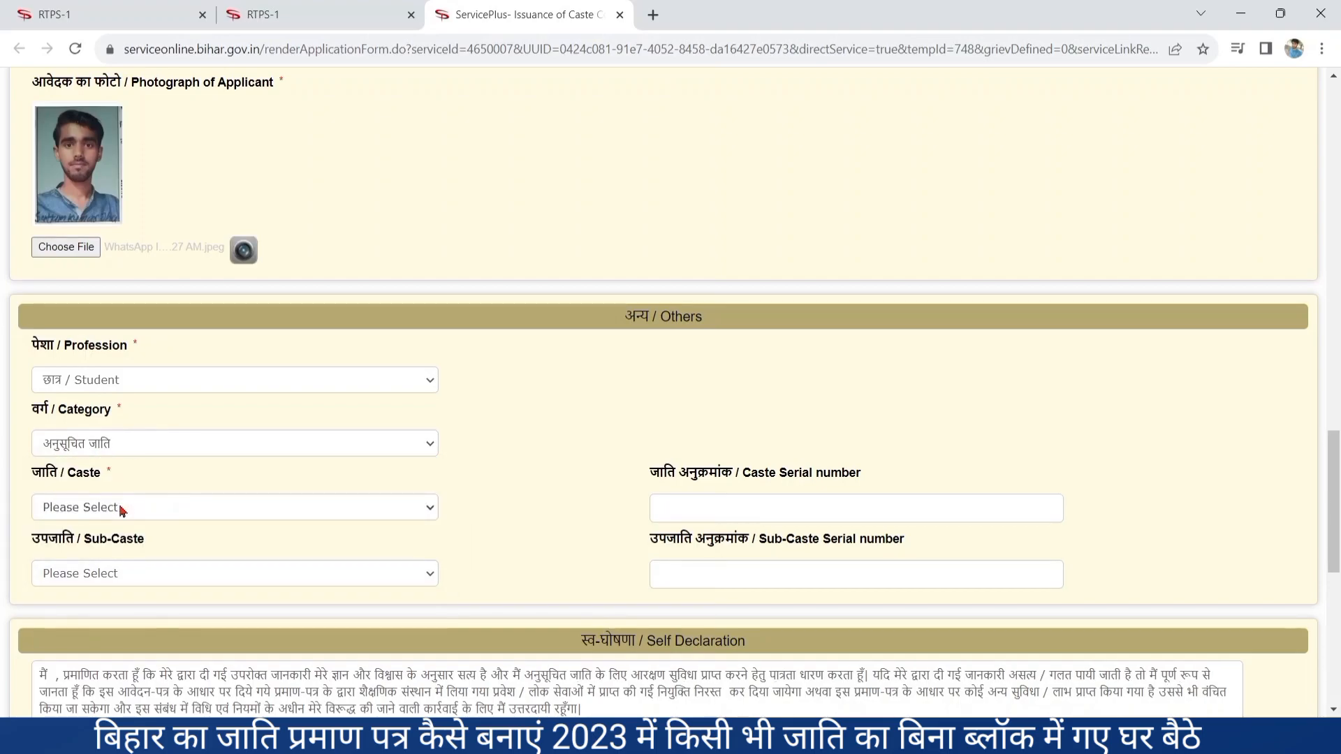
pyautogui.click(132, 509)
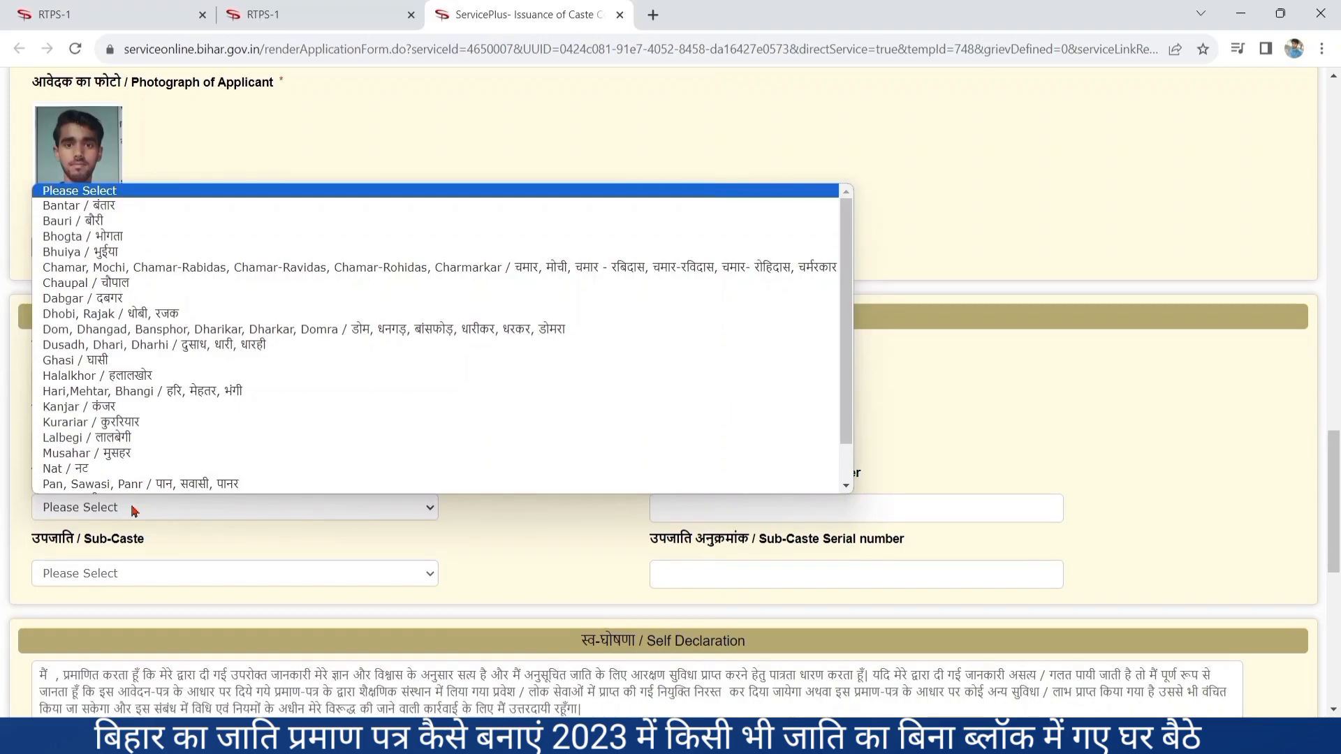
pyautogui.press('Down')
pyautogui.press('Down')
pyautogui.press('Down')
pyautogui.press('Down')
pyautogui.press('Down')
pyautogui.press('Down')
pyautogui.press('Down')
pyautogui.press('Down')
pyautogui.press('Down')
pyautogui.press('Down')
pyautogui.press('Down')
pyautogui.press('Down')
pyautogui.press('Down')
pyautogui.press('Down')
pyautogui.press('Down')
pyautogui.press('Down')
pyautogui.press('Down')
pyautogui.press('Down')
pyautogui.press('Down')
pyautogui.press('Down')
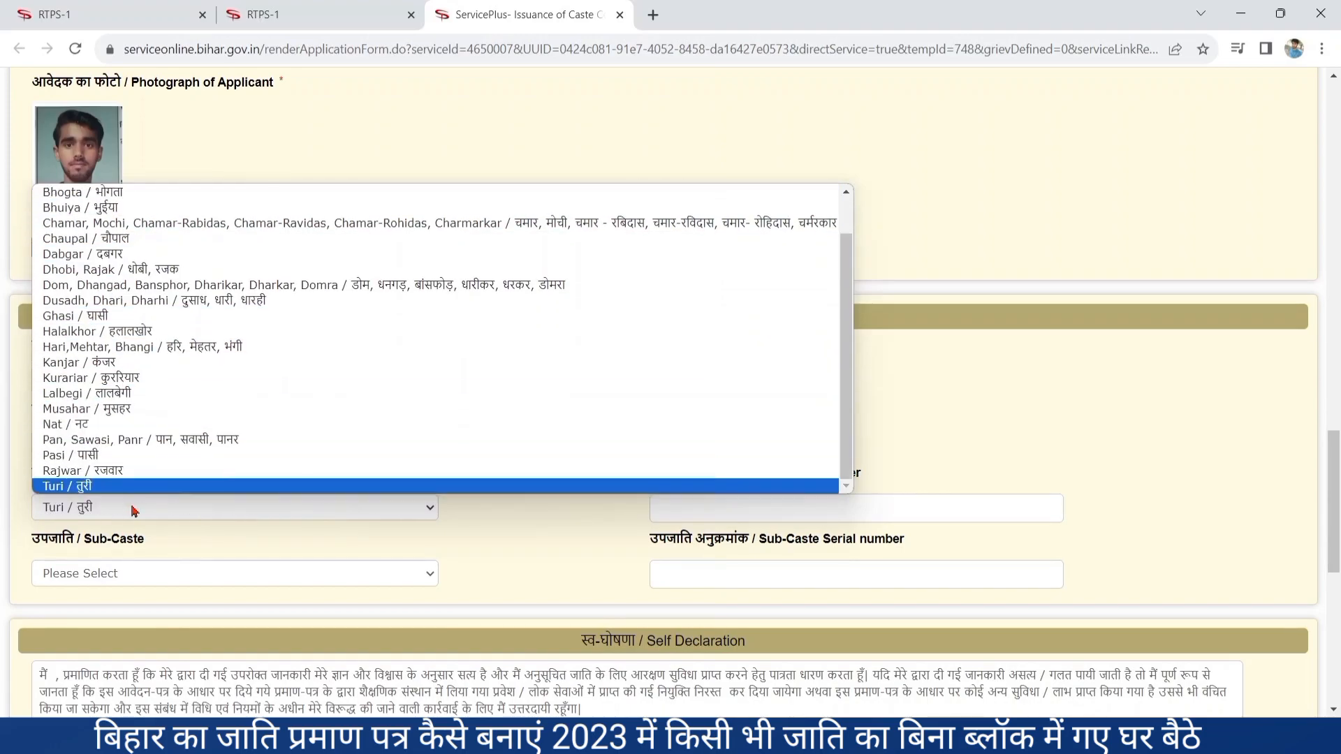
pyautogui.click(507, 537)
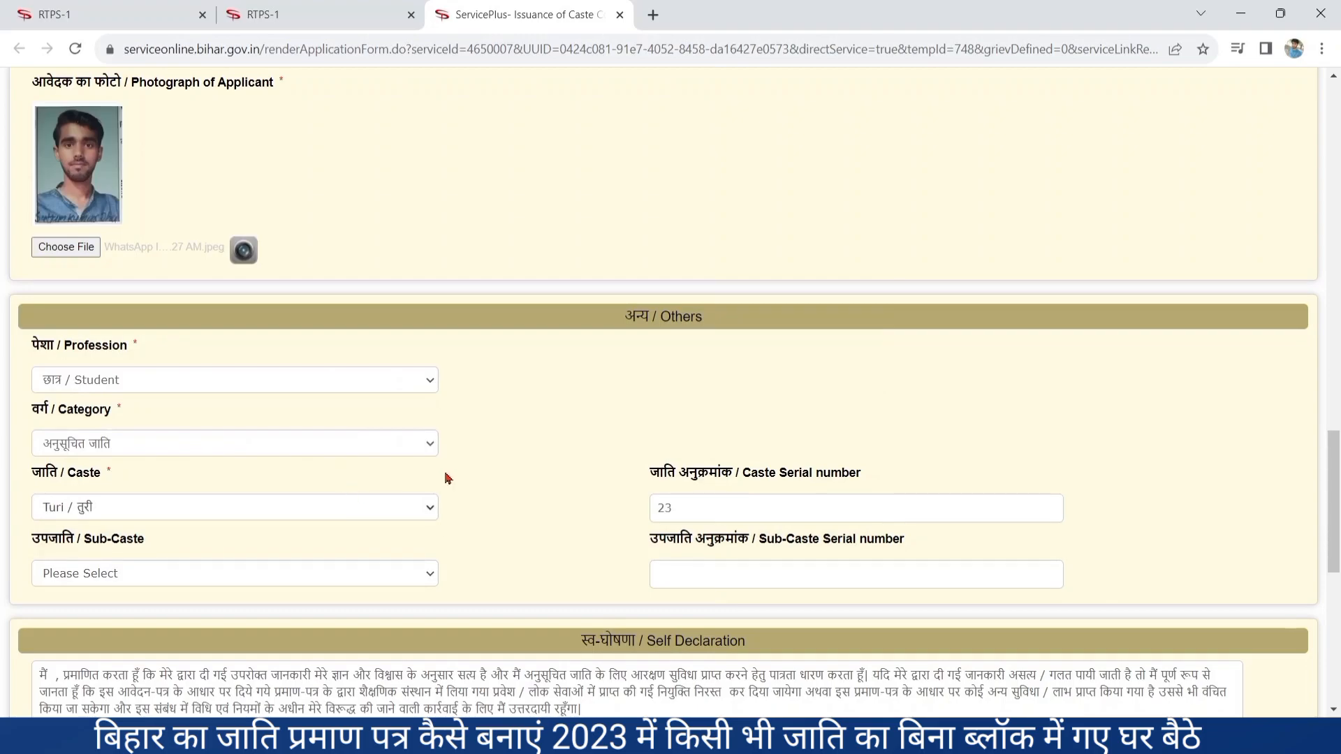
# - Try the गैर आरक्षित category, and switch to अनुसूचित जनजाति to view its list of castes
pyautogui.click(389, 449)
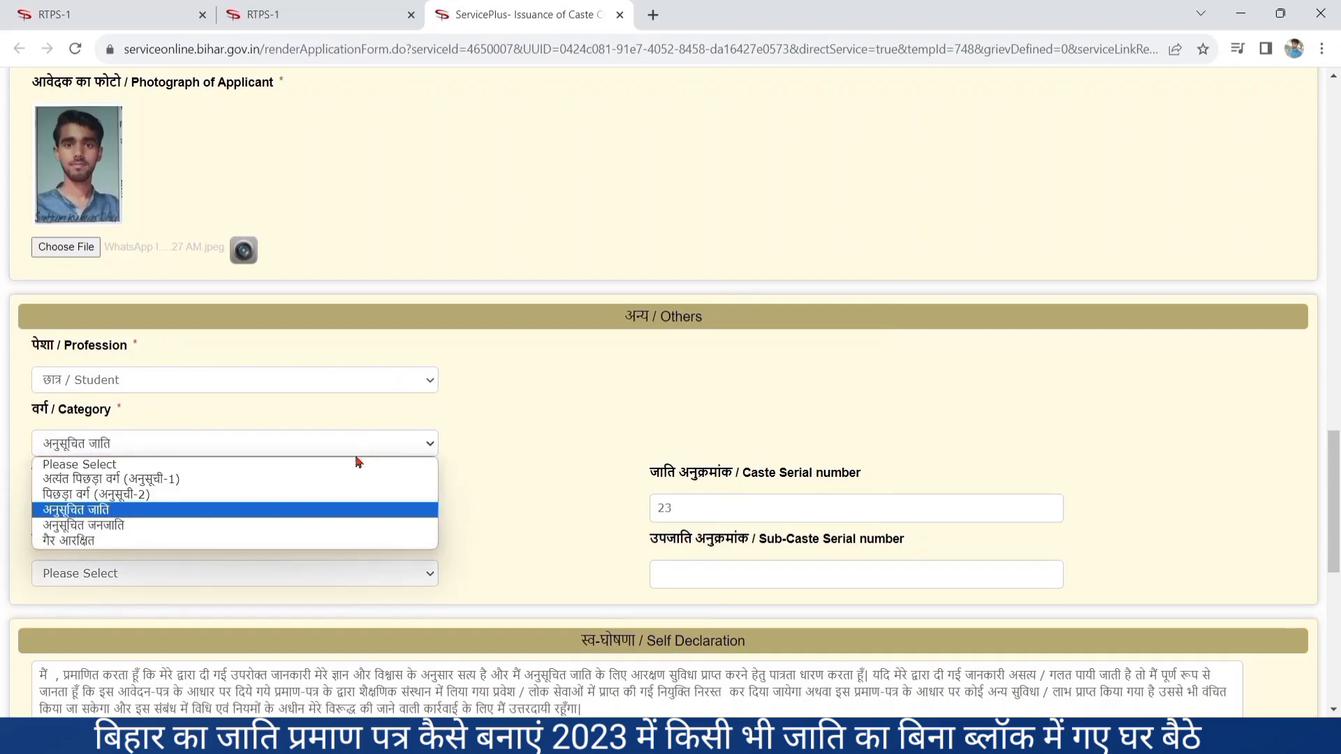
pyautogui.click(134, 541)
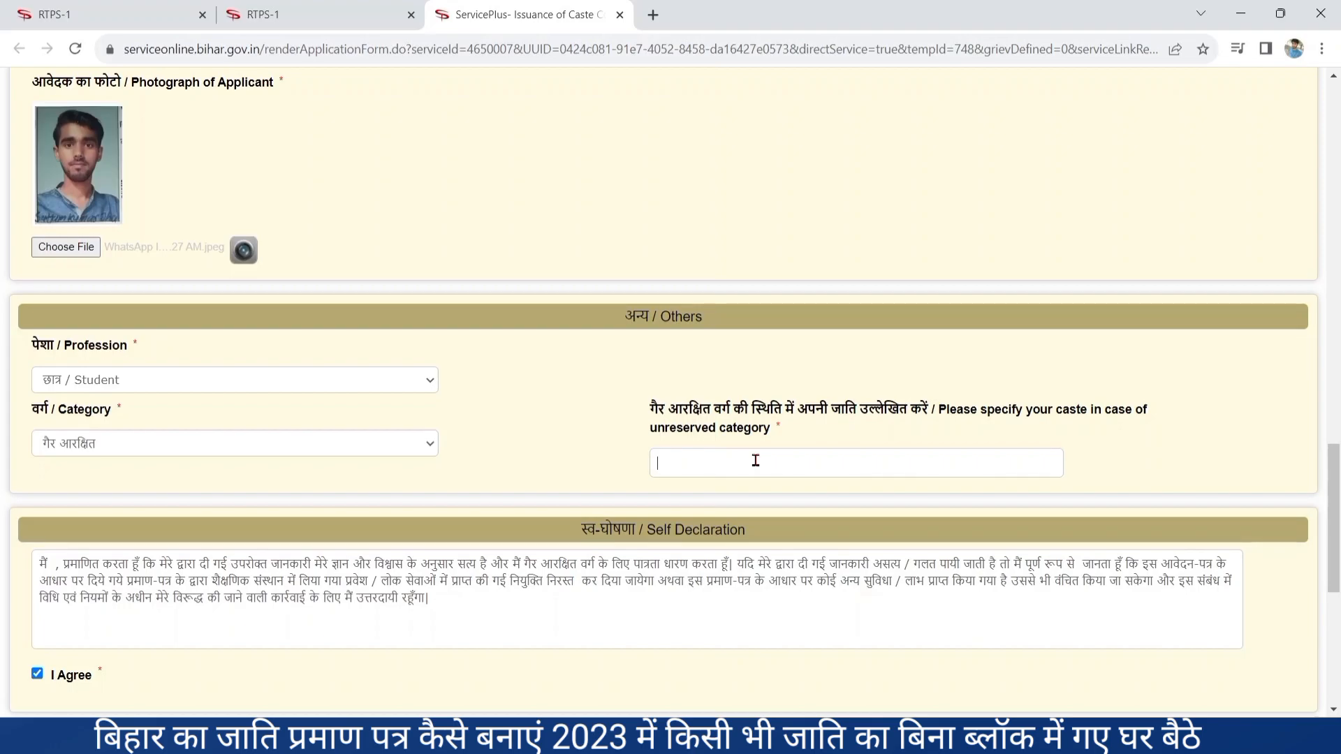
pyautogui.click(158, 444)
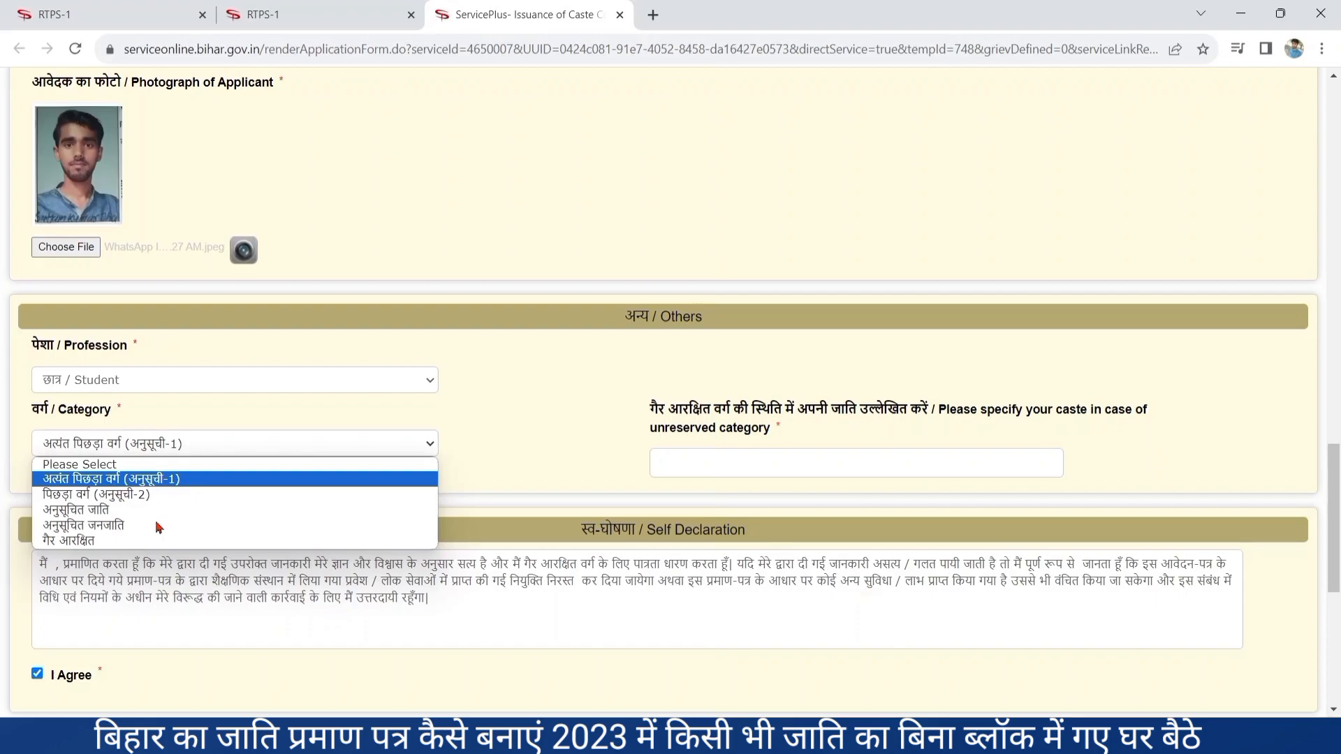
pyautogui.press('Down')
pyautogui.press('Down')
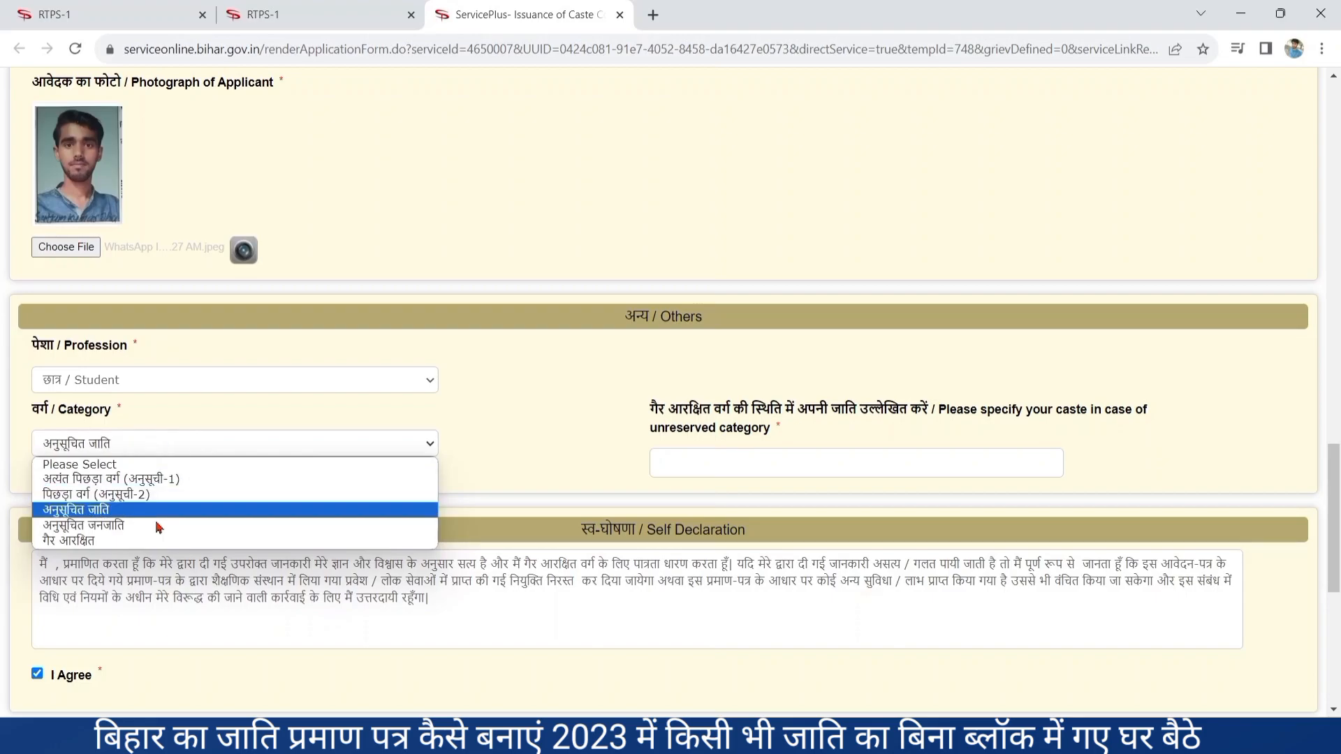
pyautogui.press('Down')
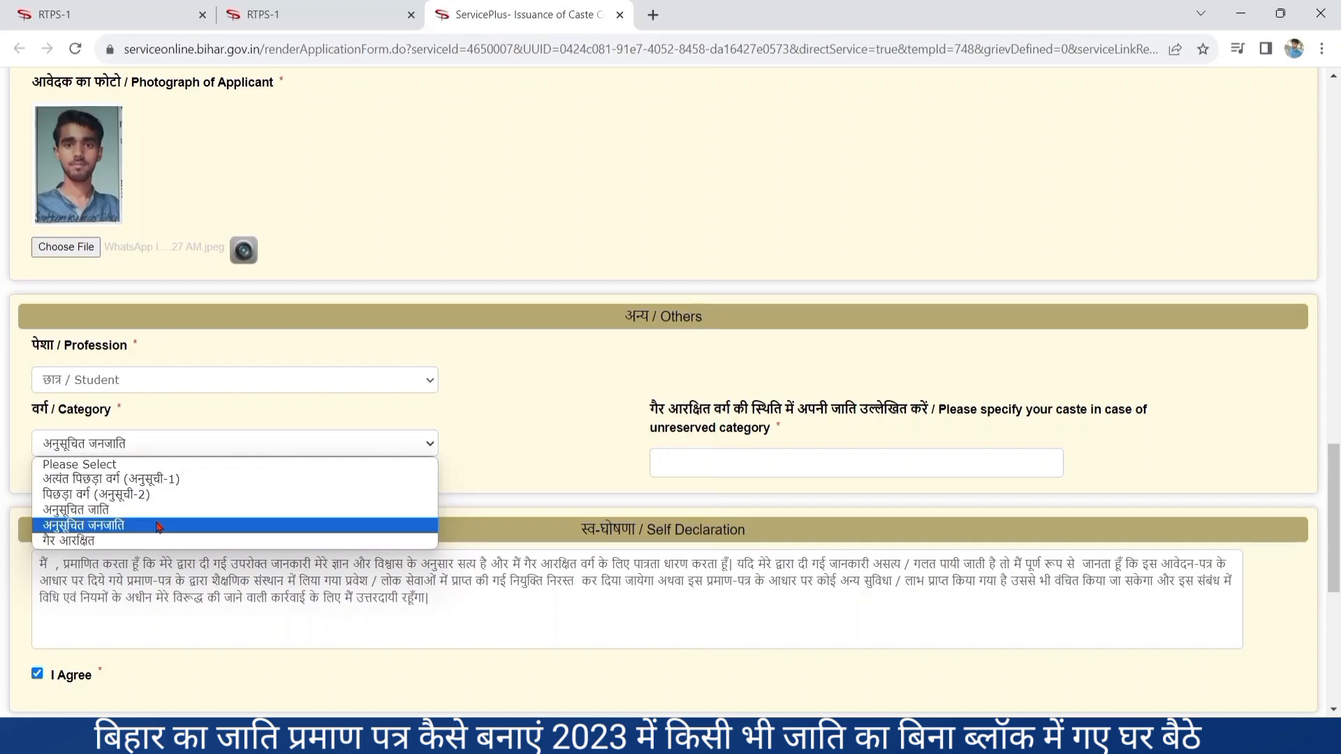
pyautogui.click(159, 528)
pyautogui.click(146, 513)
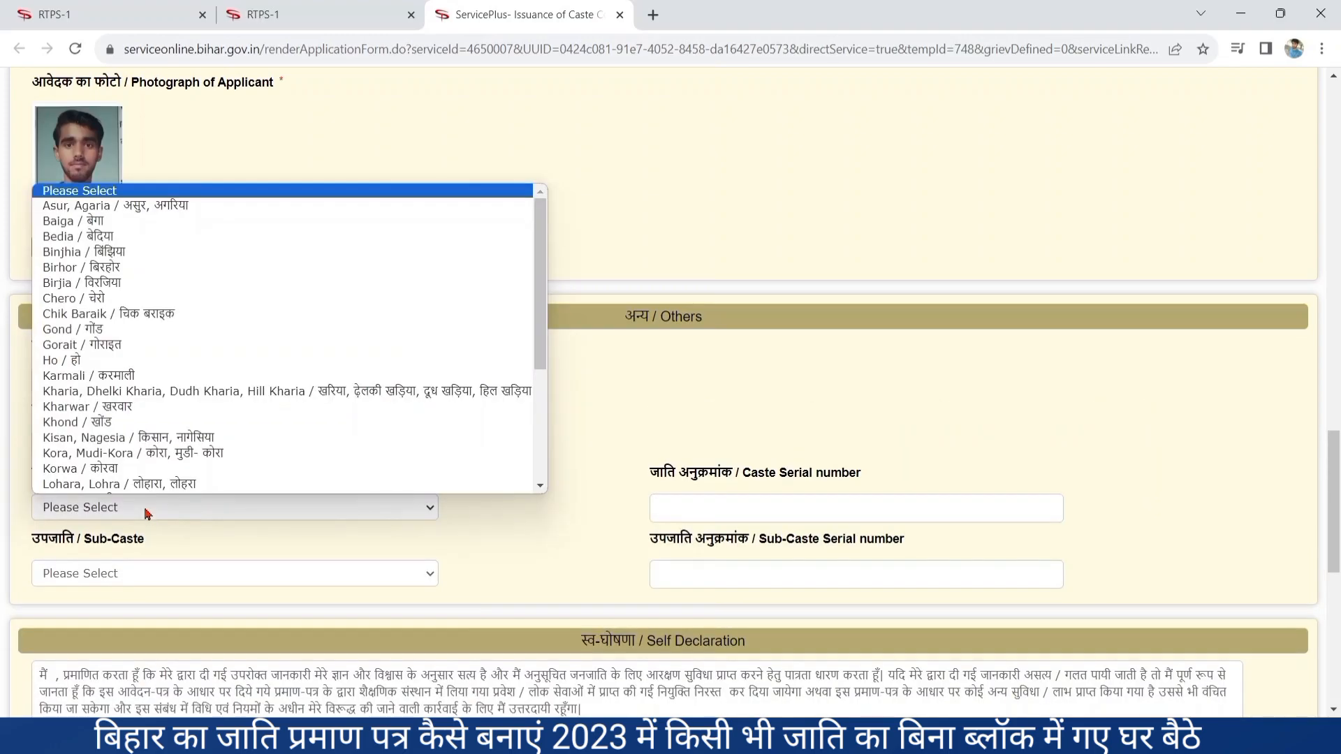
pyautogui.click(562, 531)
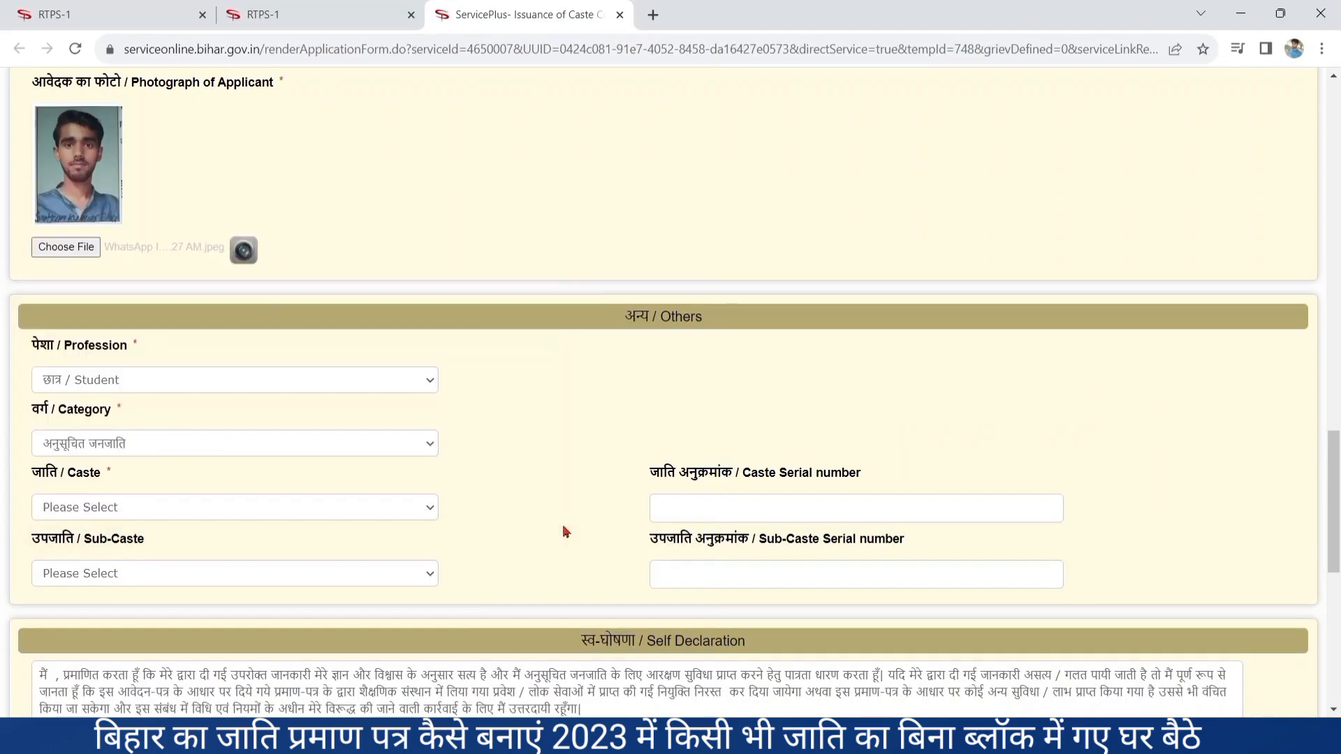
# - Set the applicant's category to गैर आरक्षित in the Others section
pyautogui.click(359, 451)
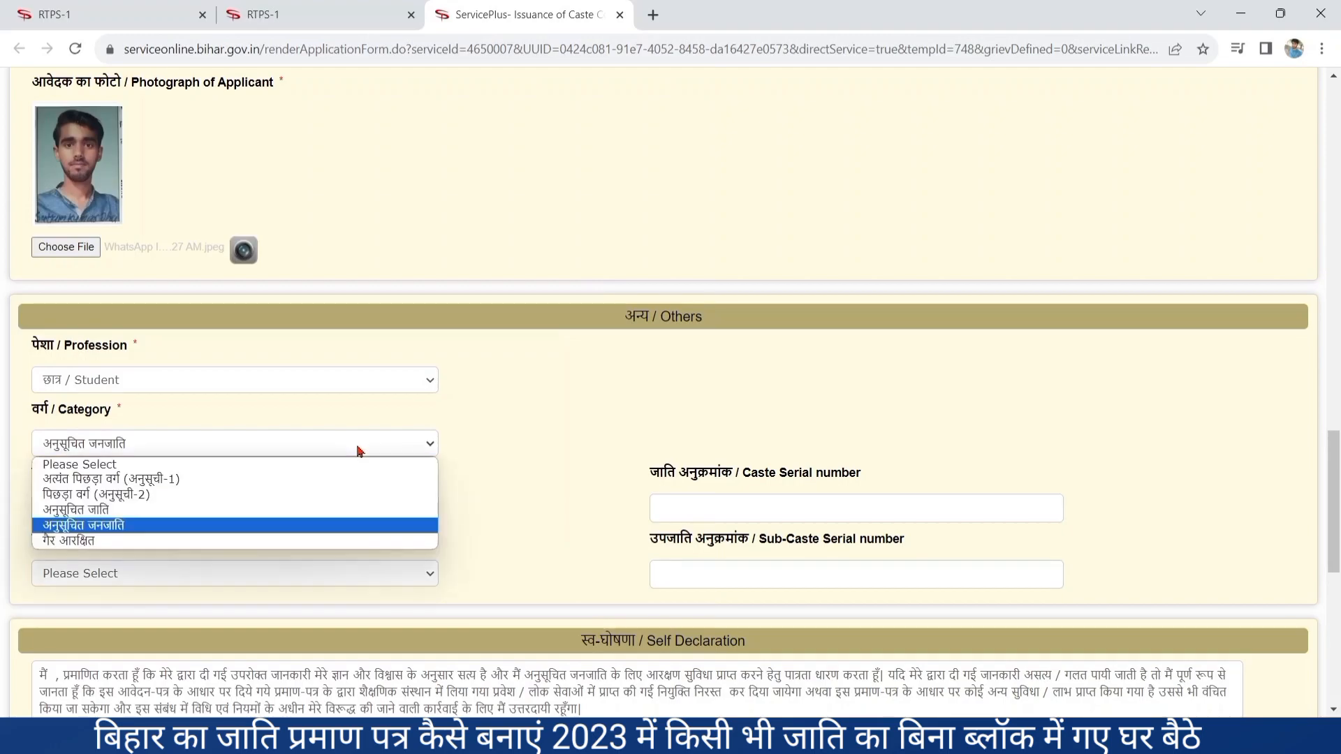
pyautogui.click(133, 542)
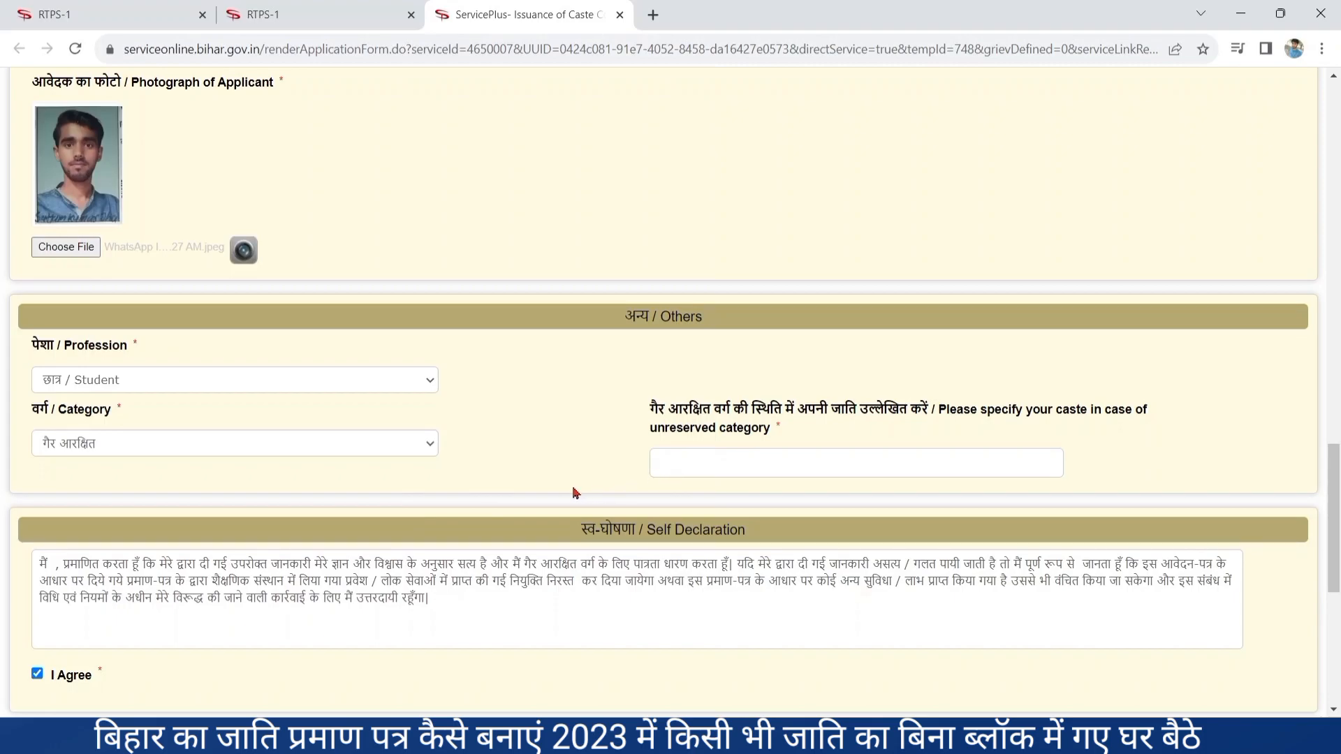
# - Enter the word verification code and proceed with the application, accepting the reminder to check the name and contact details
pyautogui.scroll(-5, 574, 493)
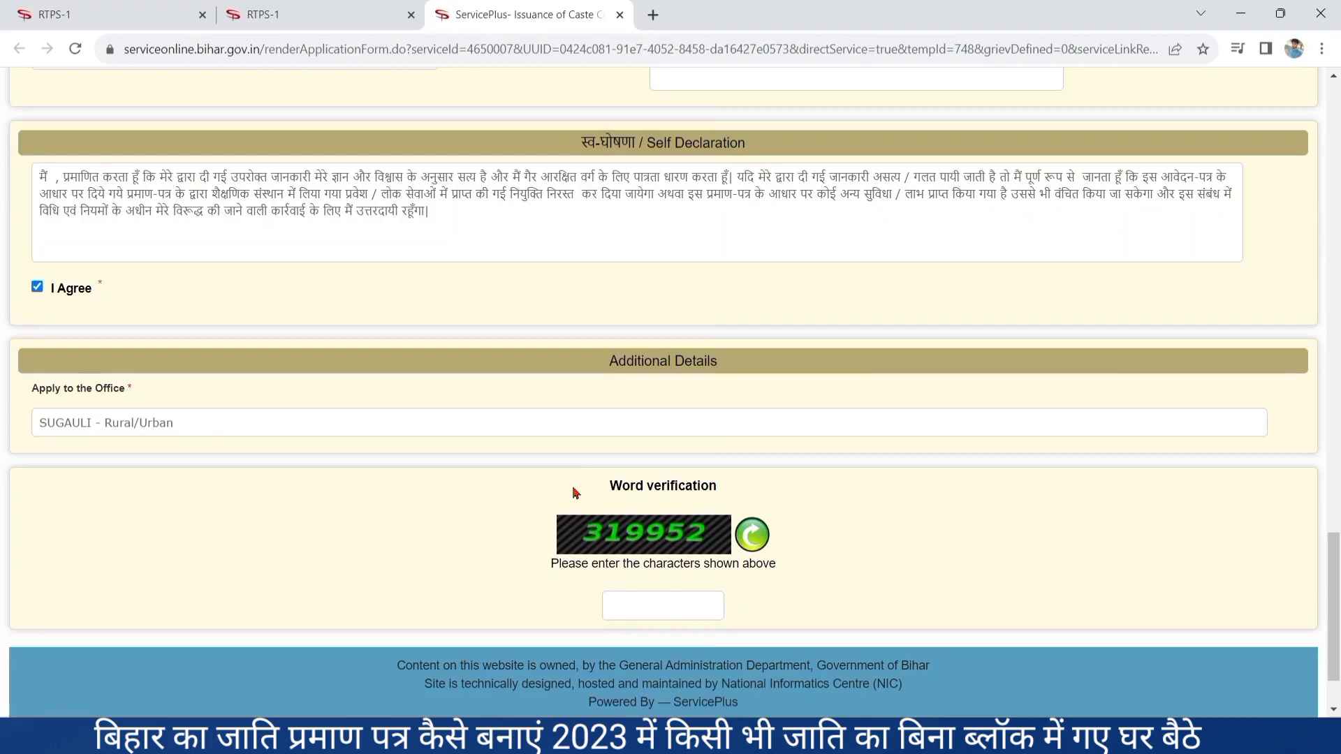
pyautogui.scroll(-1, 575, 493)
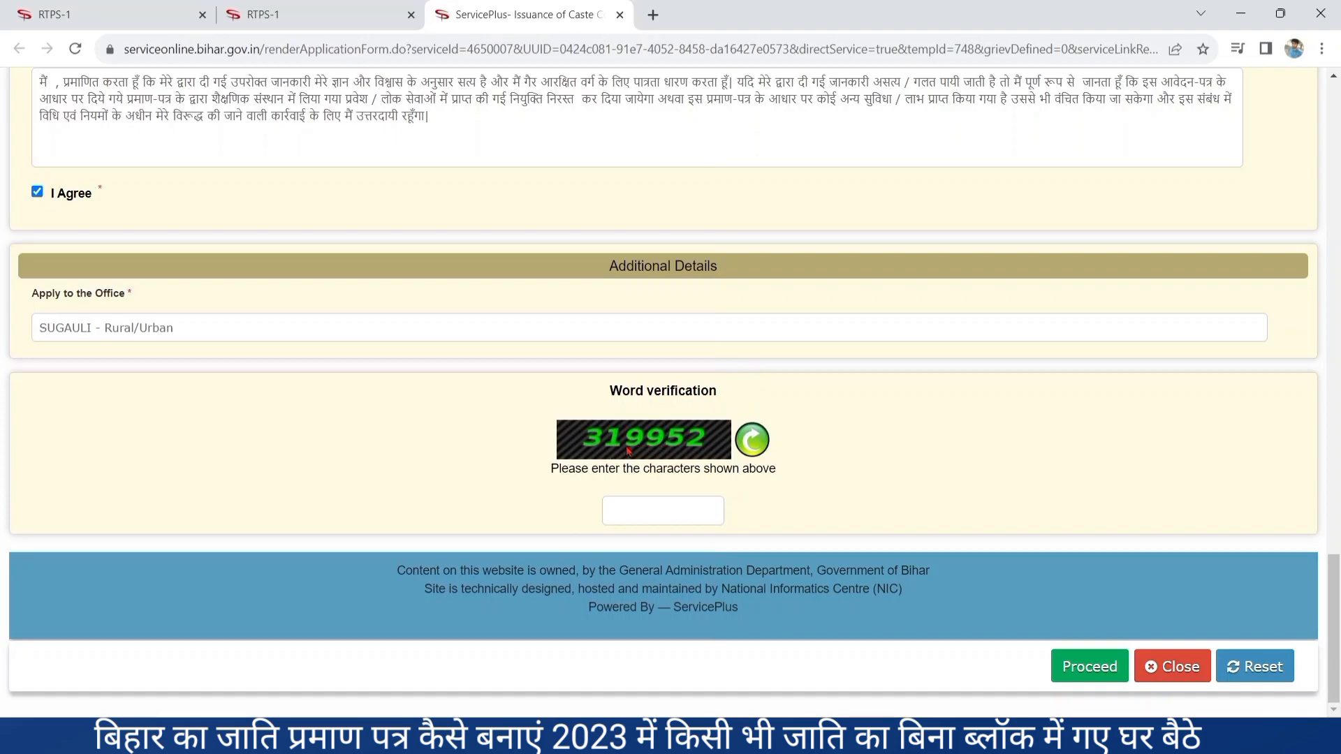
pyautogui.click(637, 506)
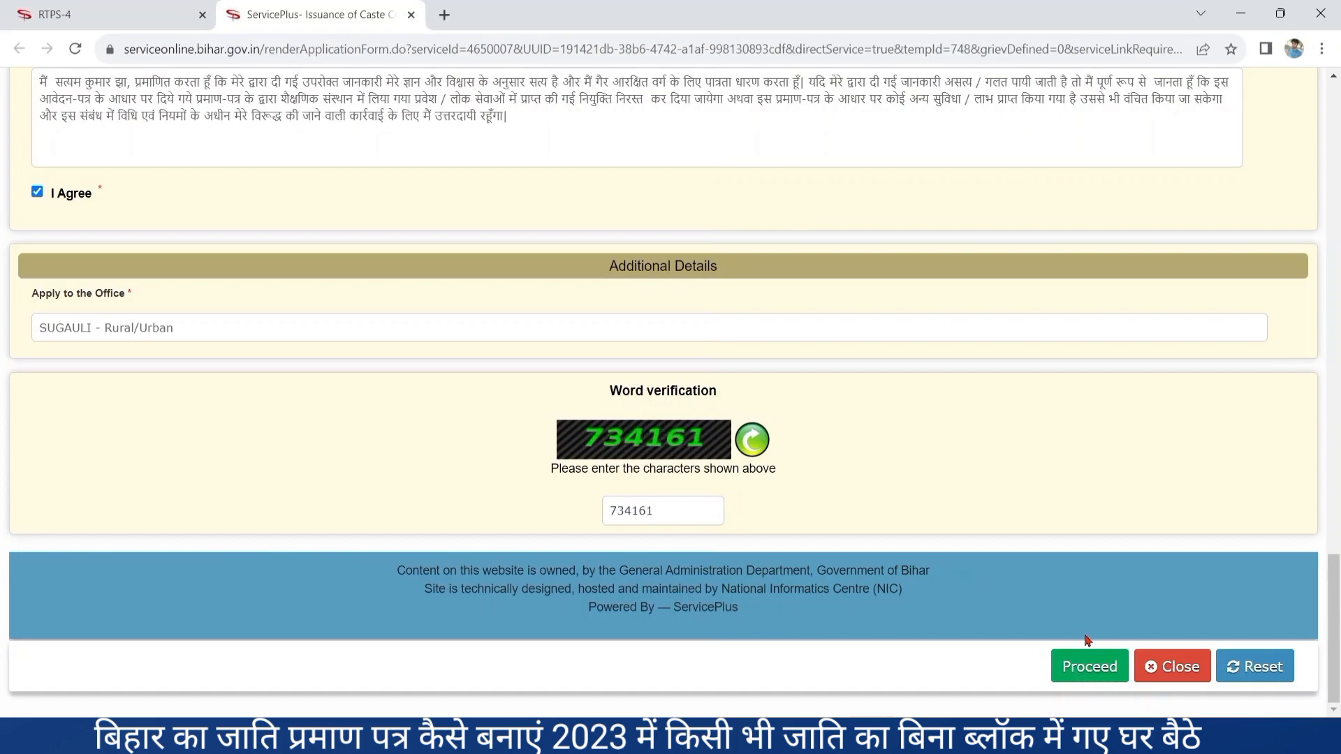
pyautogui.click(1080, 667)
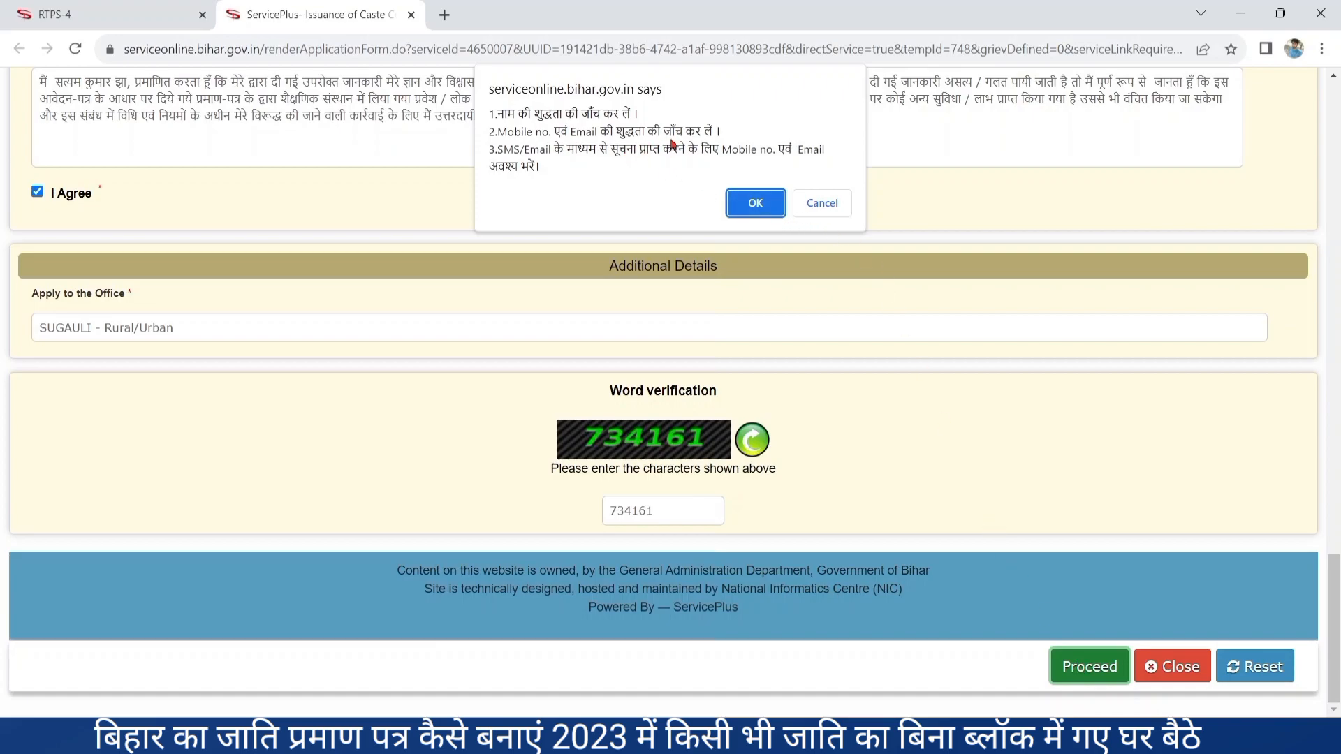
pyautogui.click(754, 204)
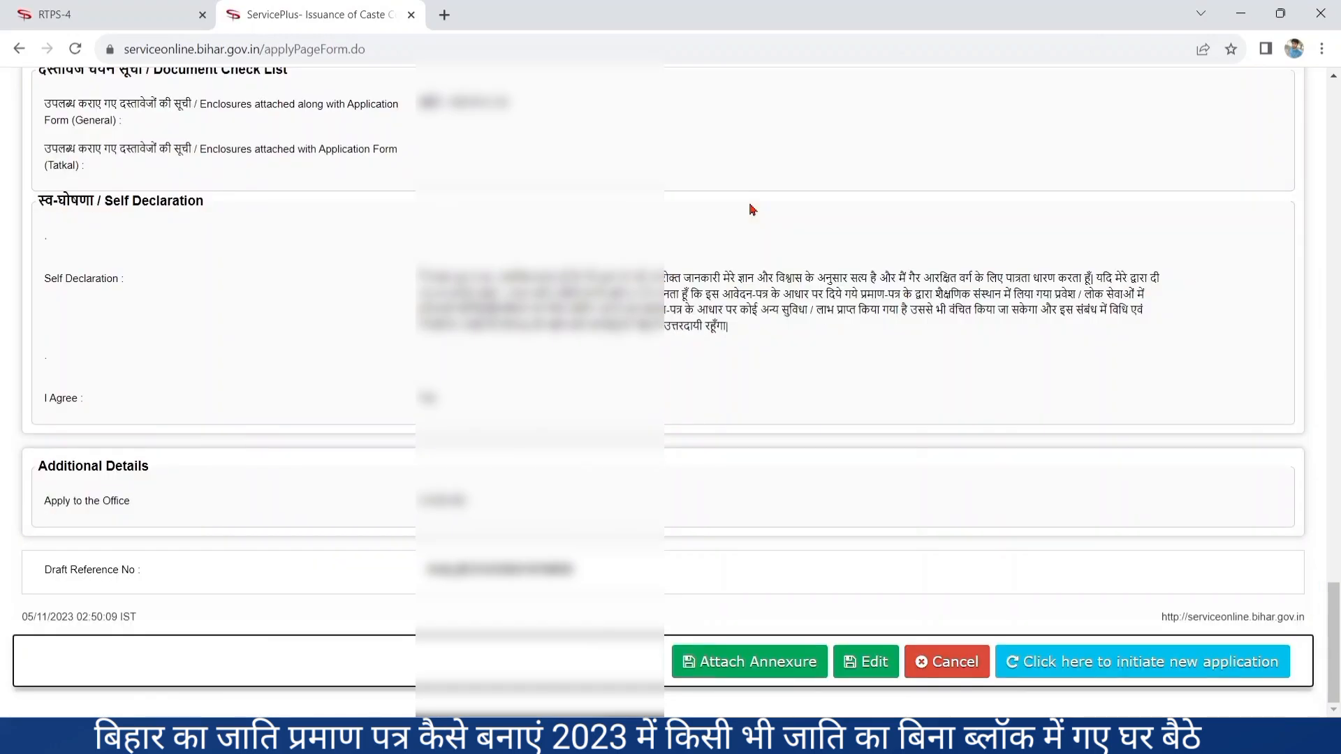
# - Review the draft application from its beginning to its end and go on to attaching the annexure
pyautogui.scroll(15, 752, 210)
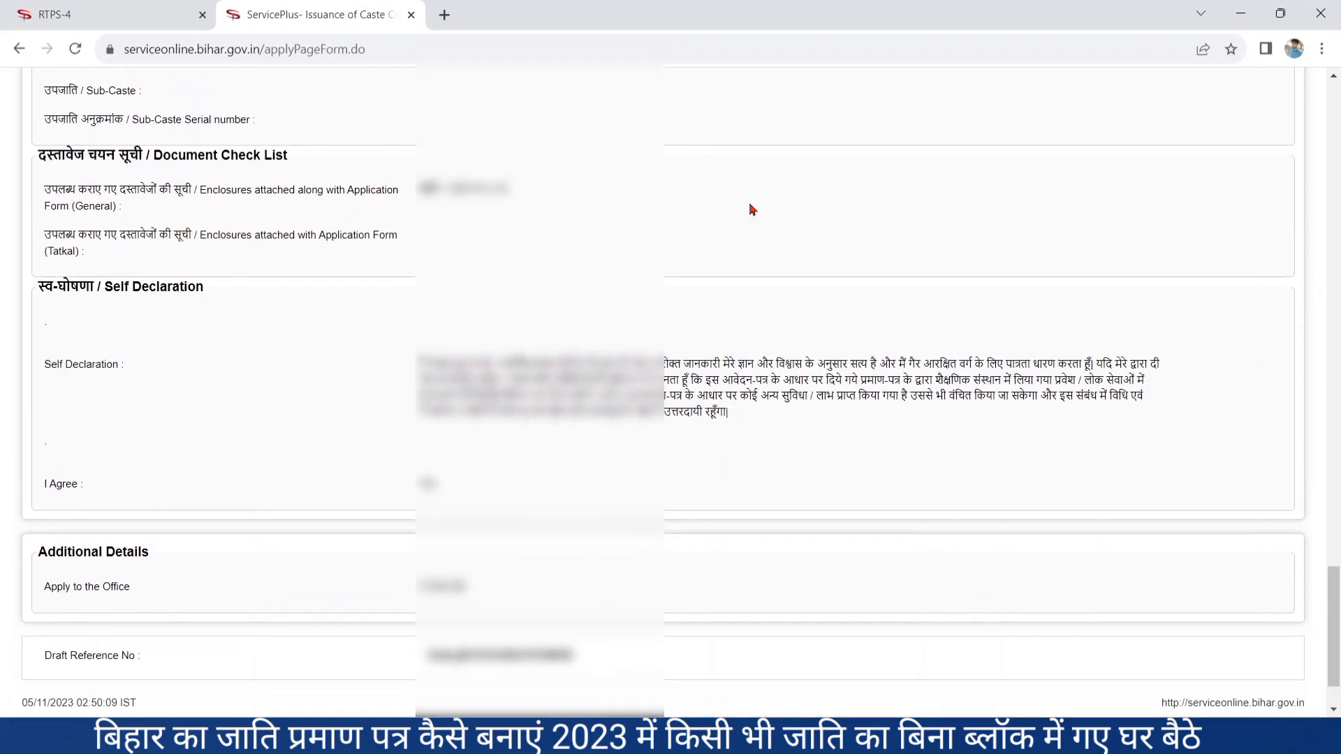
pyautogui.scroll(10, 752, 209)
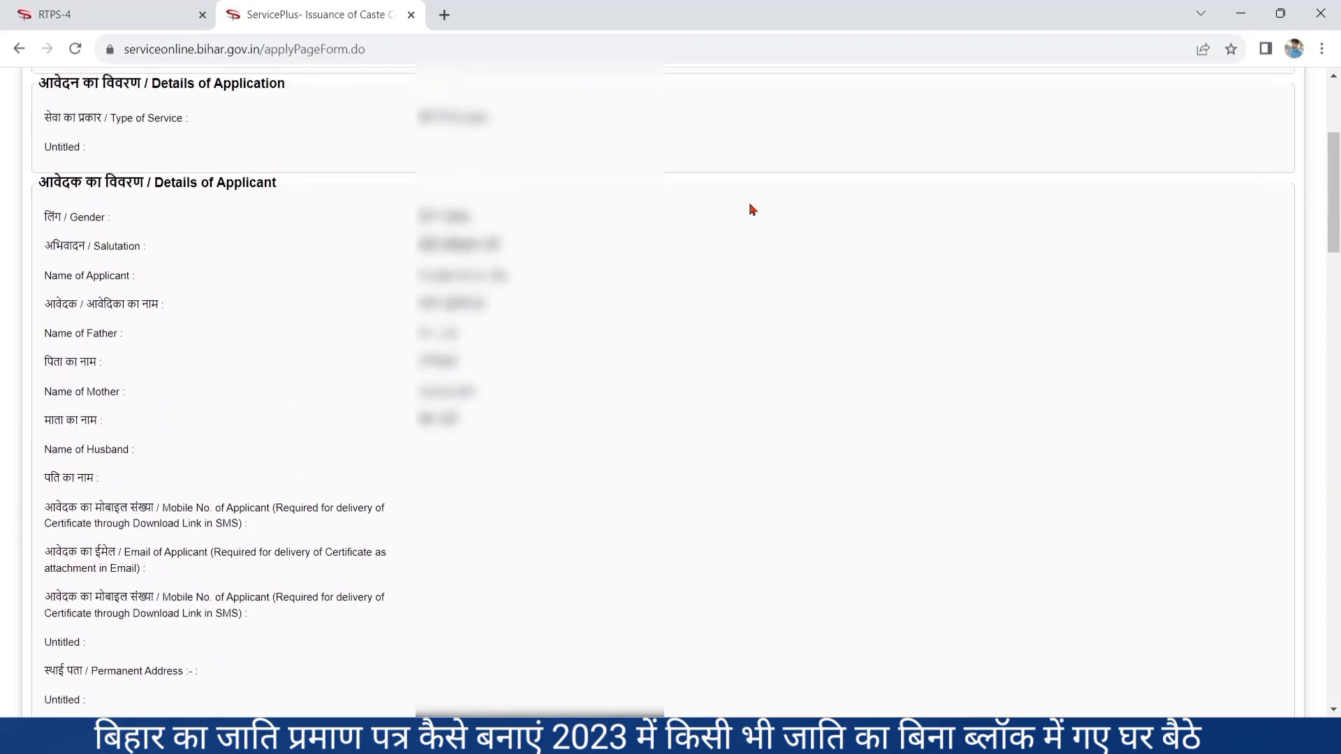
pyautogui.scroll(3, 752, 209)
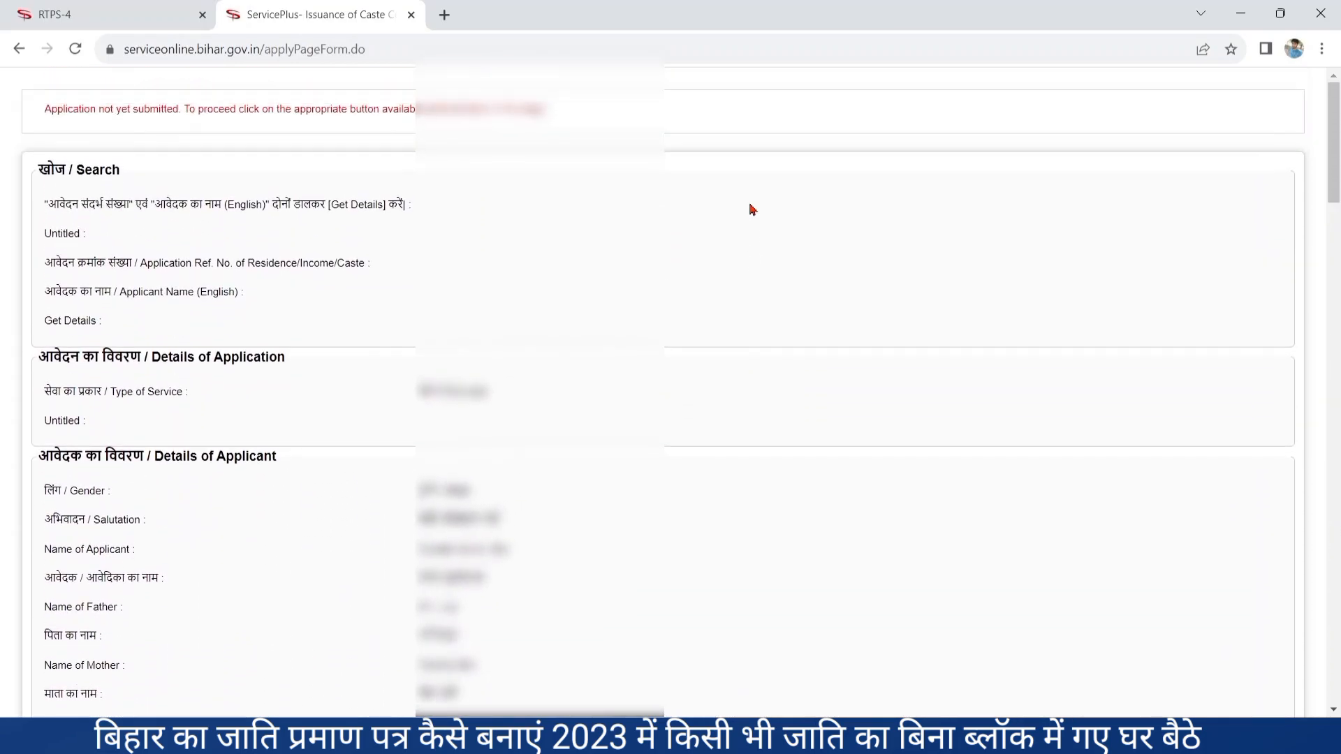
pyautogui.scroll(-20, 752, 210)
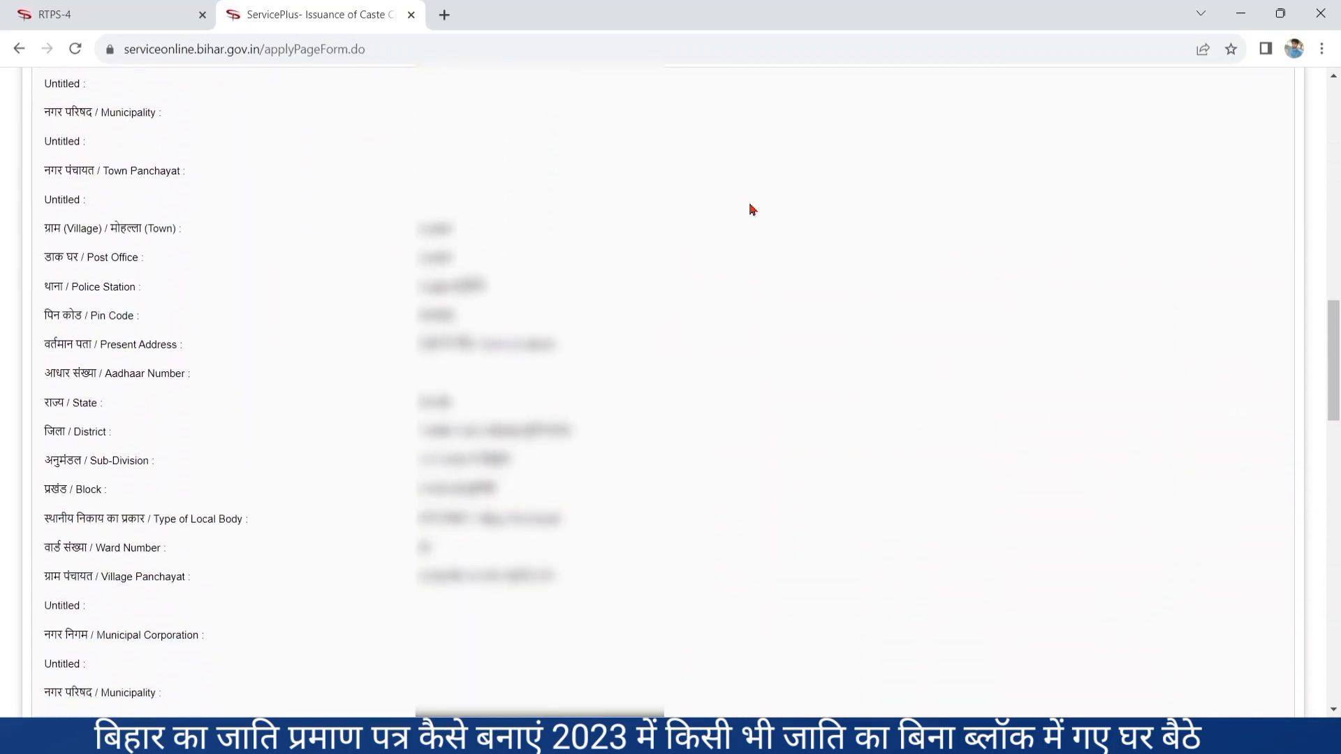
pyautogui.scroll(-5, 752, 209)
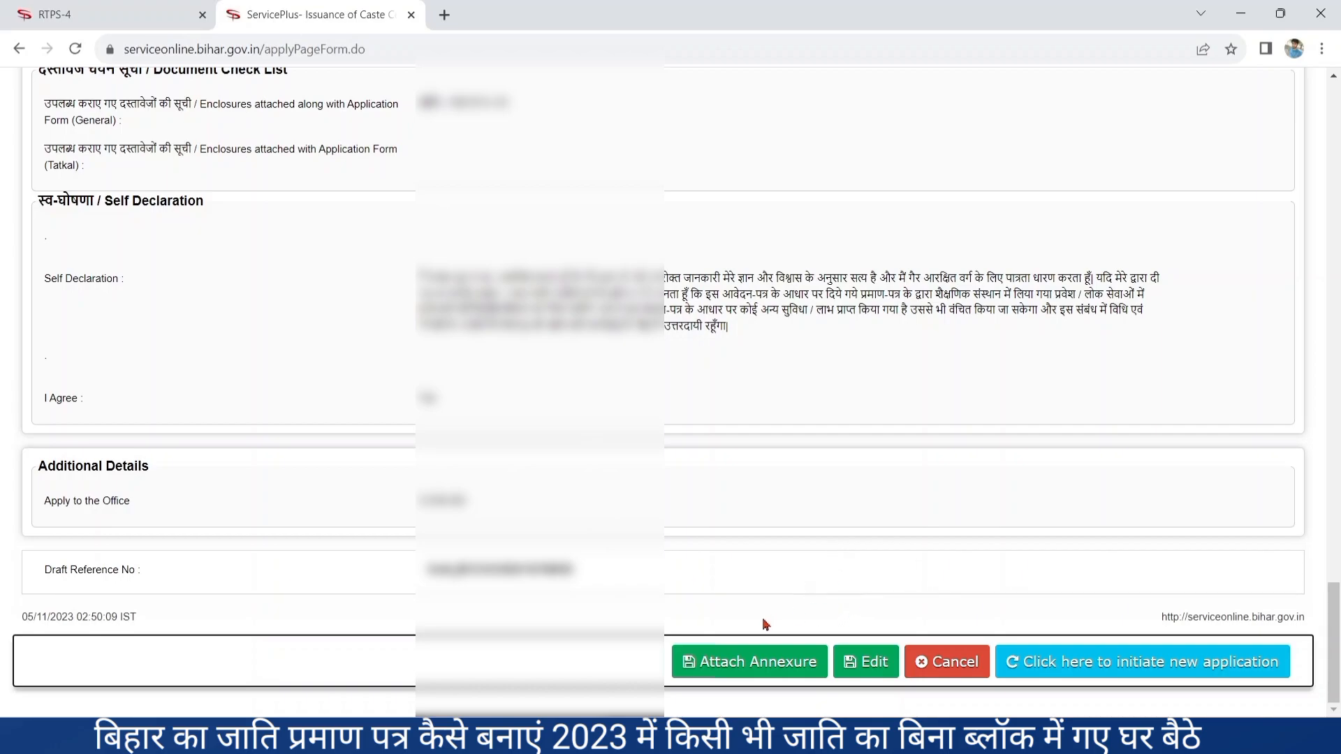
pyautogui.click(728, 662)
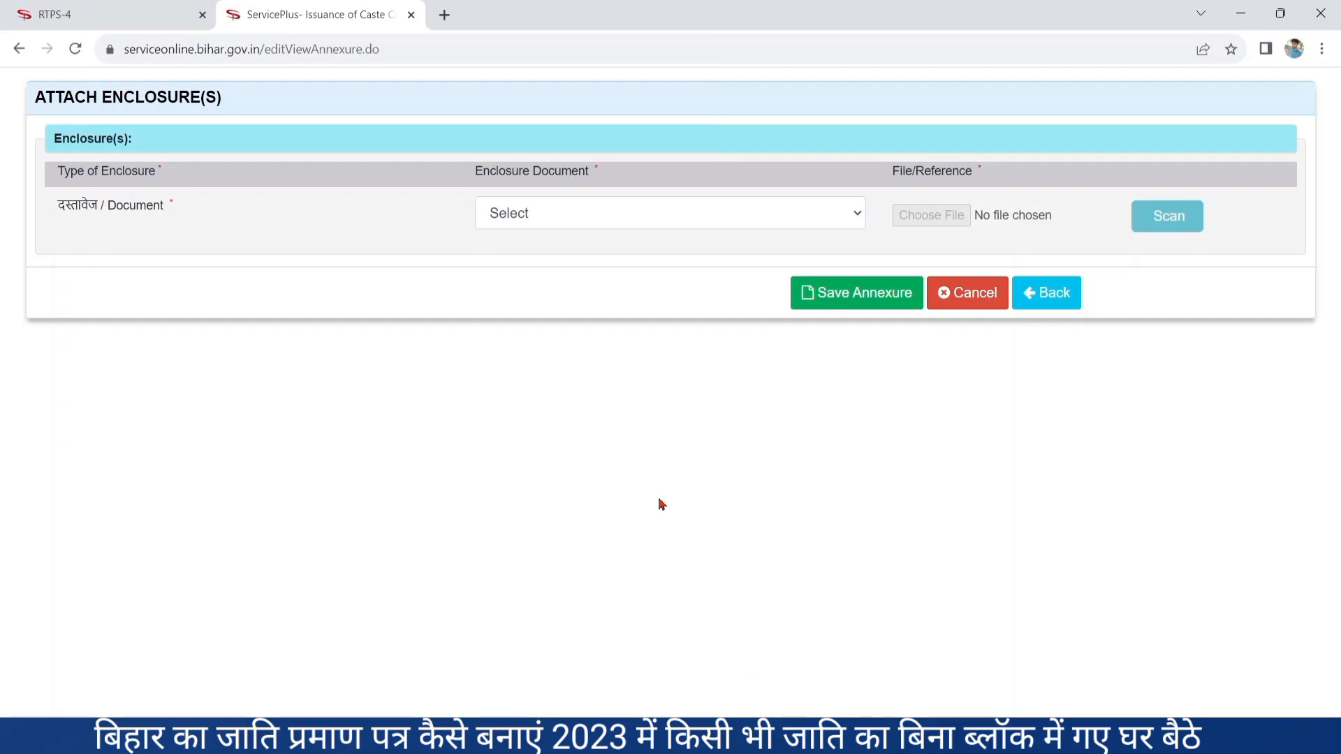
# - Look through the accepted identity documents and choose आधार कार्ड as the enclosure document
pyautogui.click(610, 225)
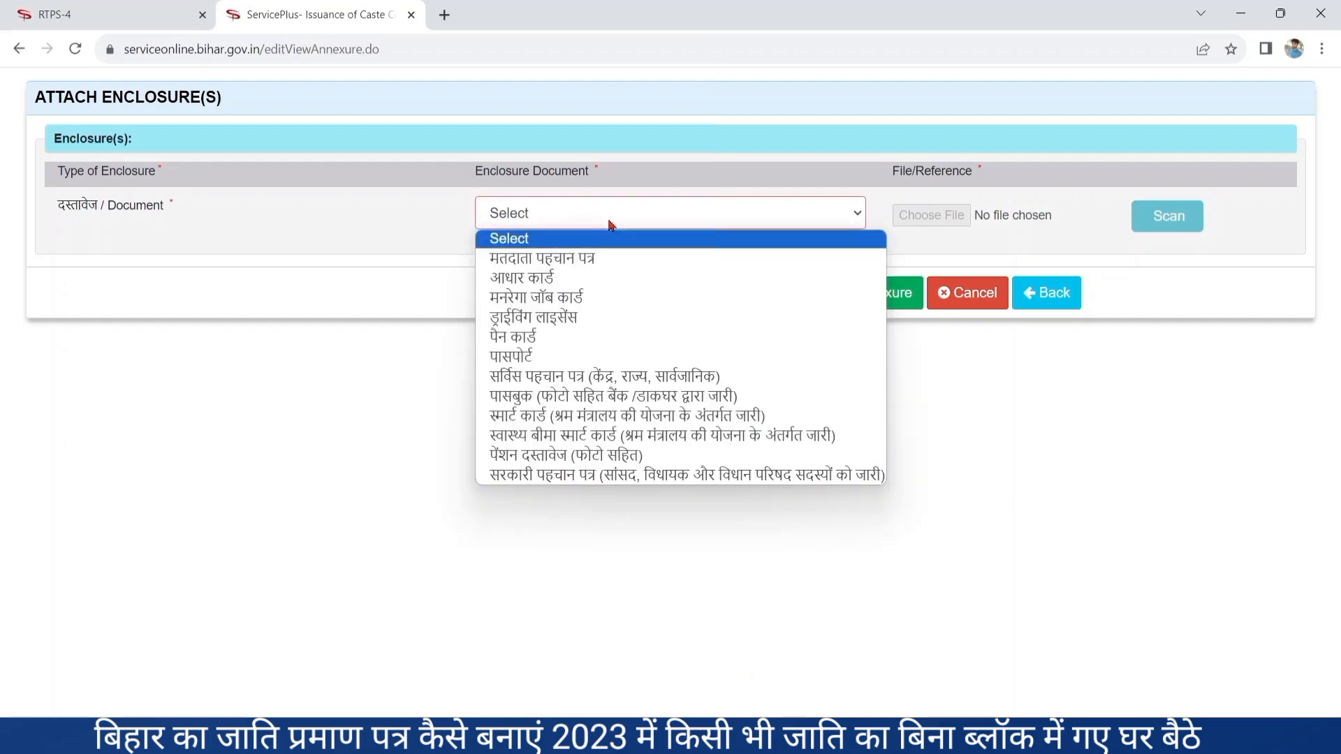
pyautogui.press('Down')
pyautogui.press('Down')
pyautogui.press('Down')
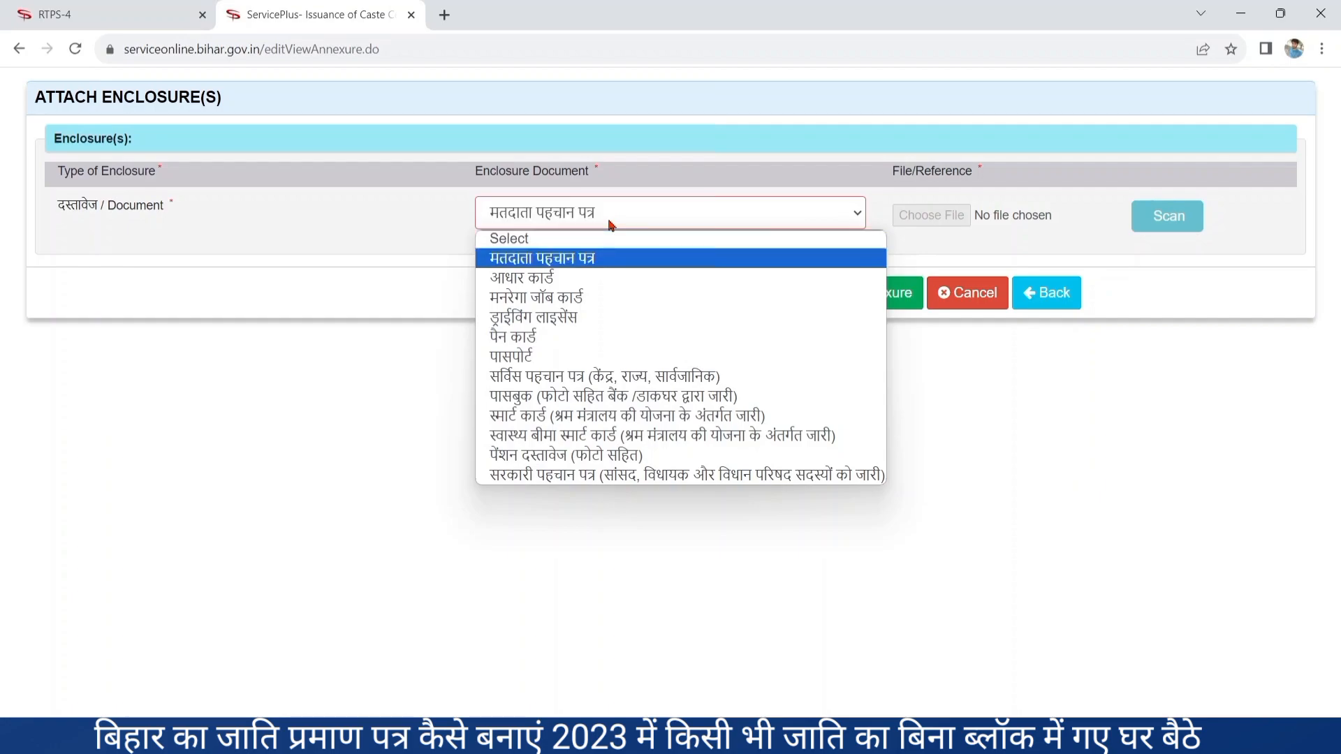
pyautogui.press('Down')
pyautogui.press('Down')
pyautogui.press('Down')
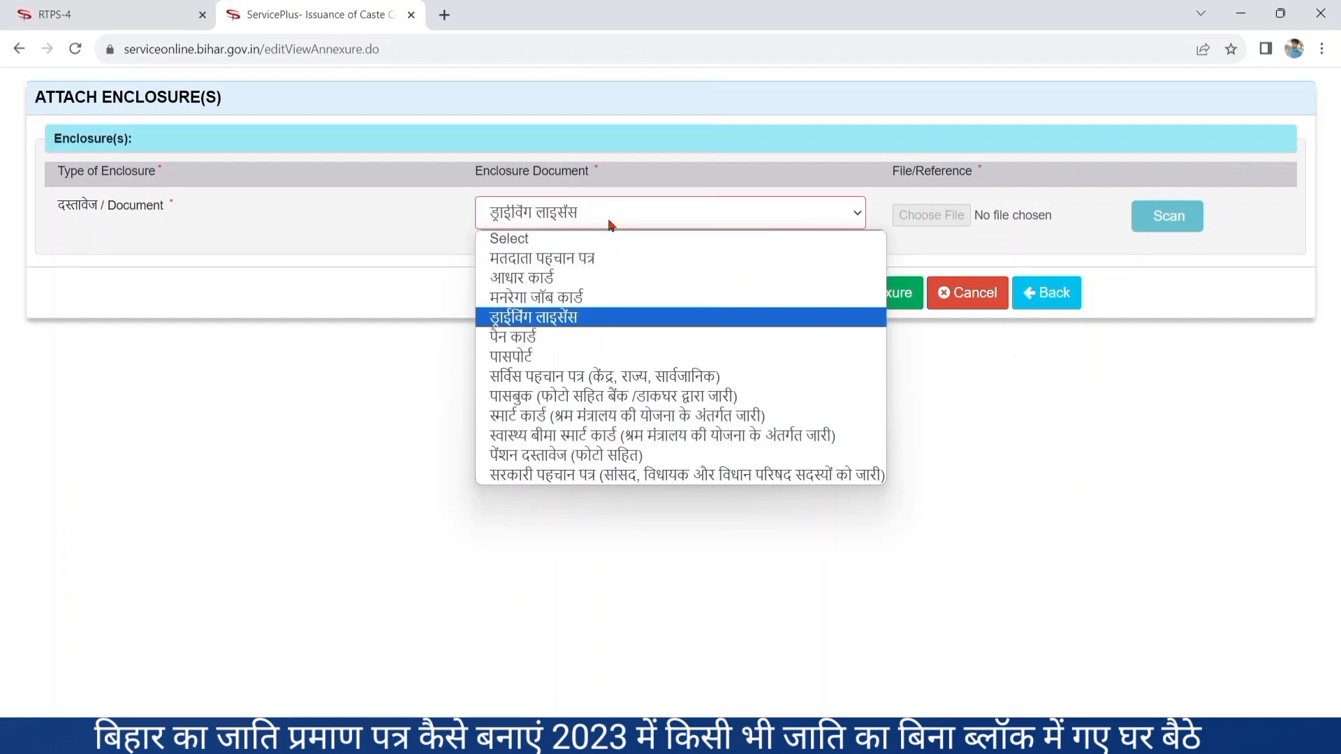
pyautogui.press('Down')
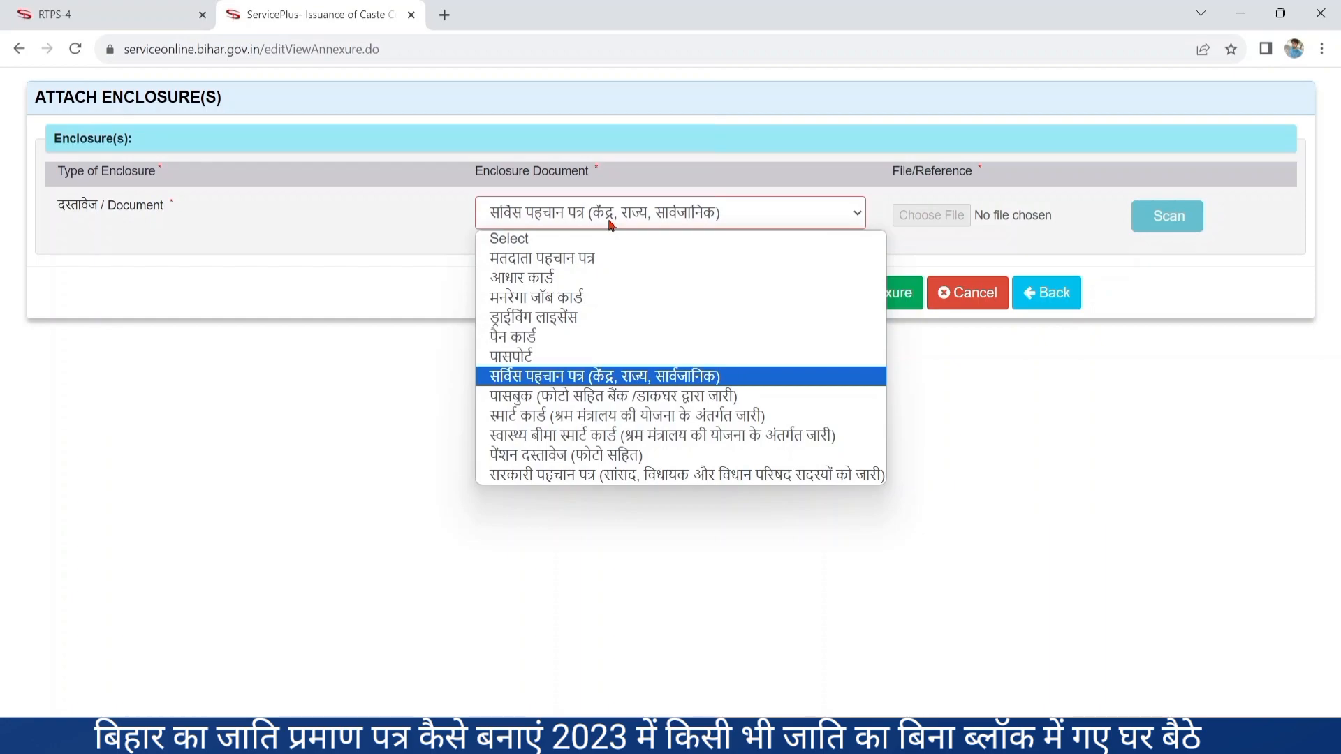
pyautogui.press('Down')
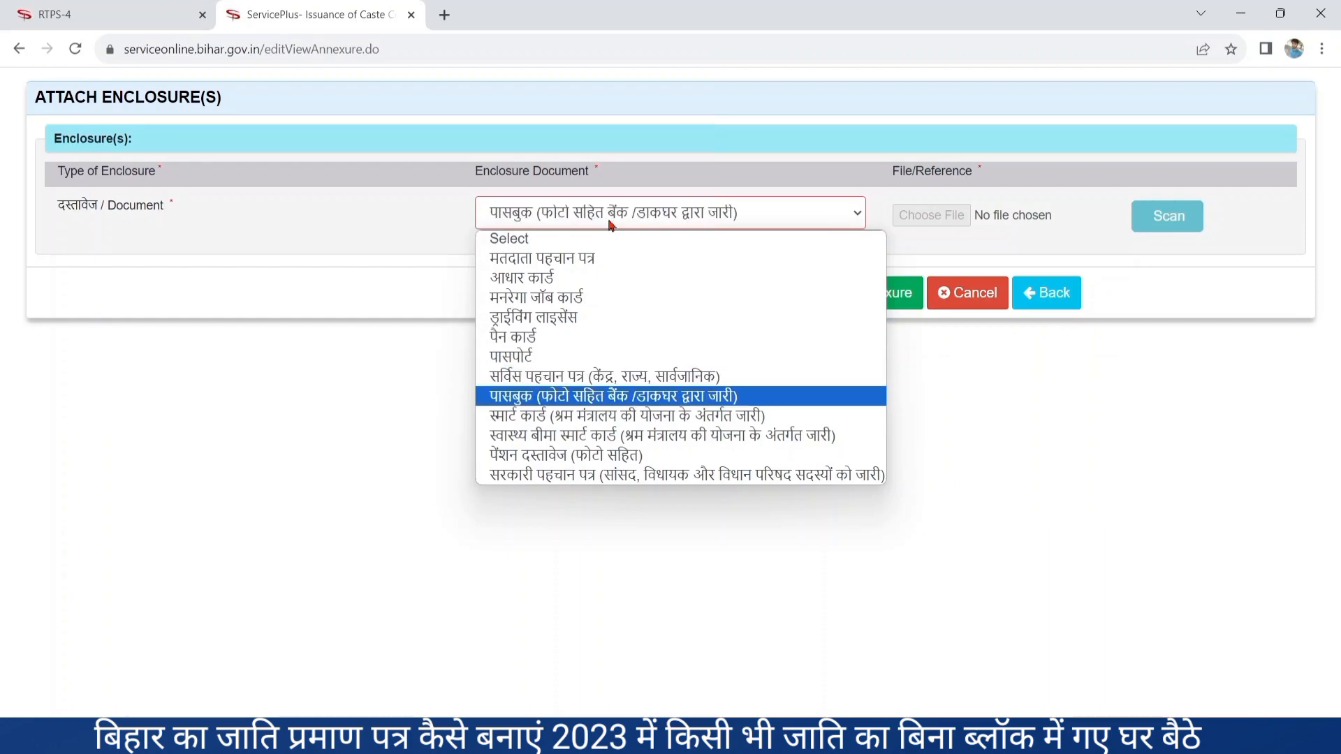
pyautogui.press('Down')
pyautogui.press('Down')
pyautogui.press('Down')
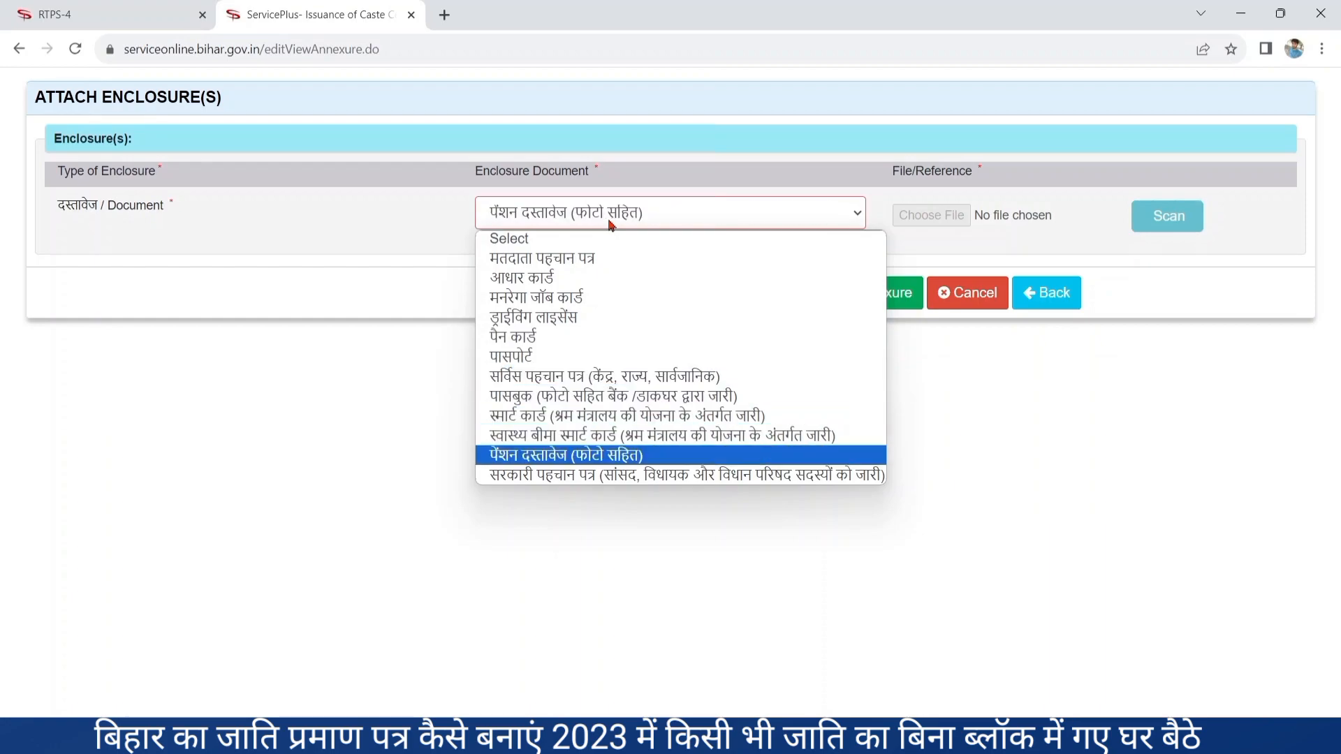
pyautogui.press('Down')
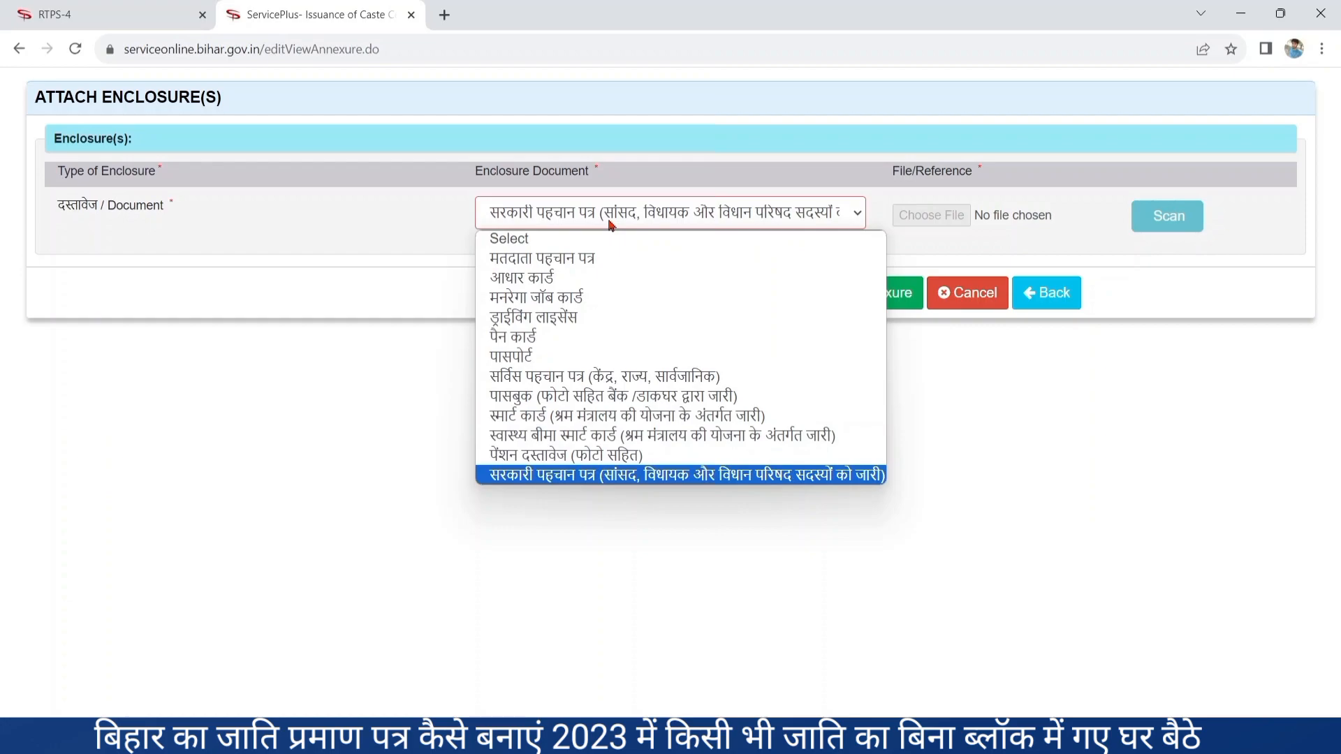
pyautogui.click(547, 280)
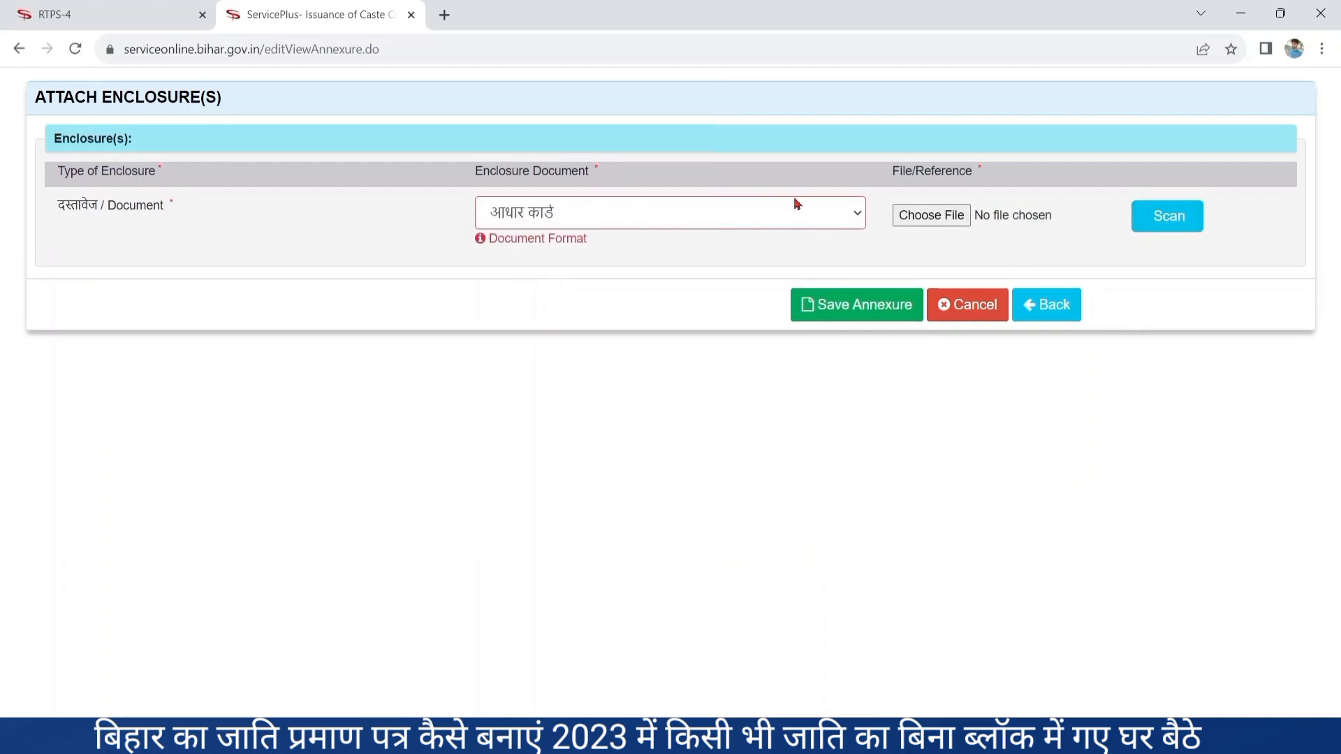
# - Attach WhatsApp Image 2023-10-28 at 11.41.14 AM.jpeg from the Downloads folder as the enclosure file and save the annexure
pyautogui.click(915, 216)
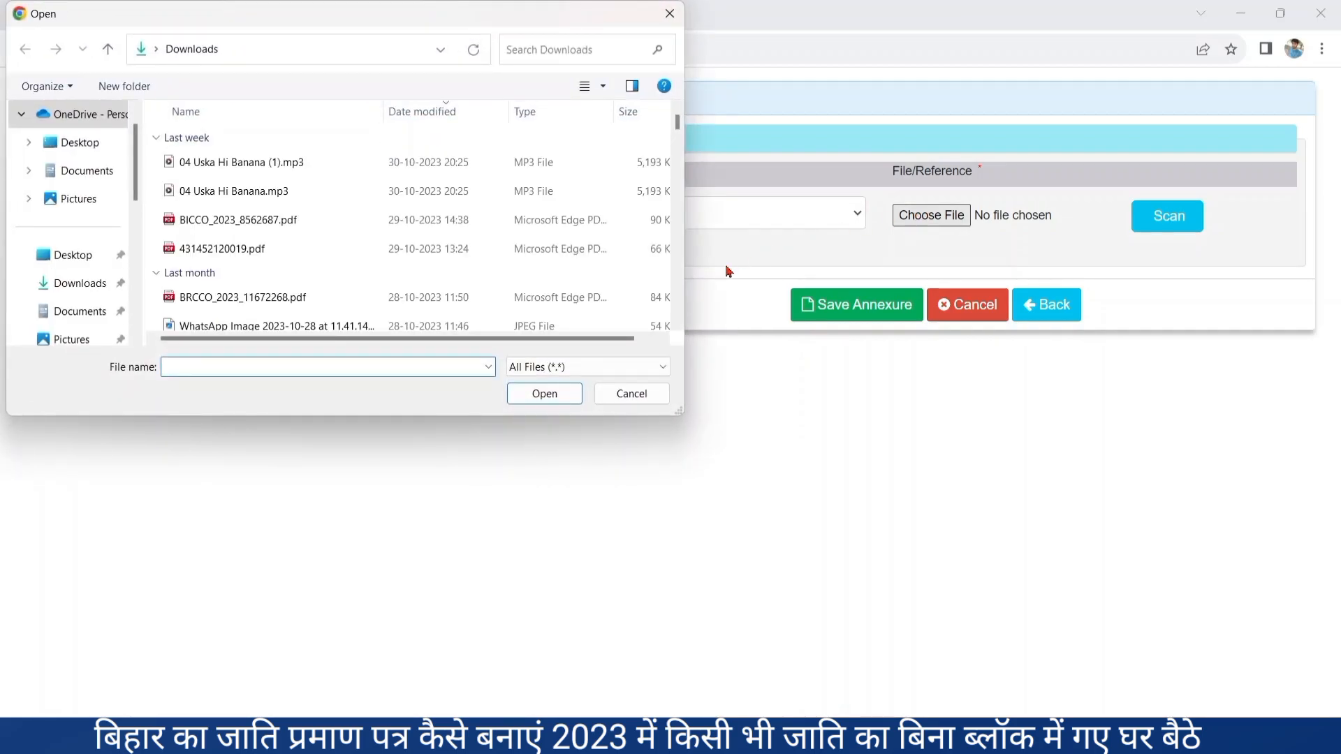
pyautogui.click(445, 326)
pyautogui.doubleClick(445, 327)
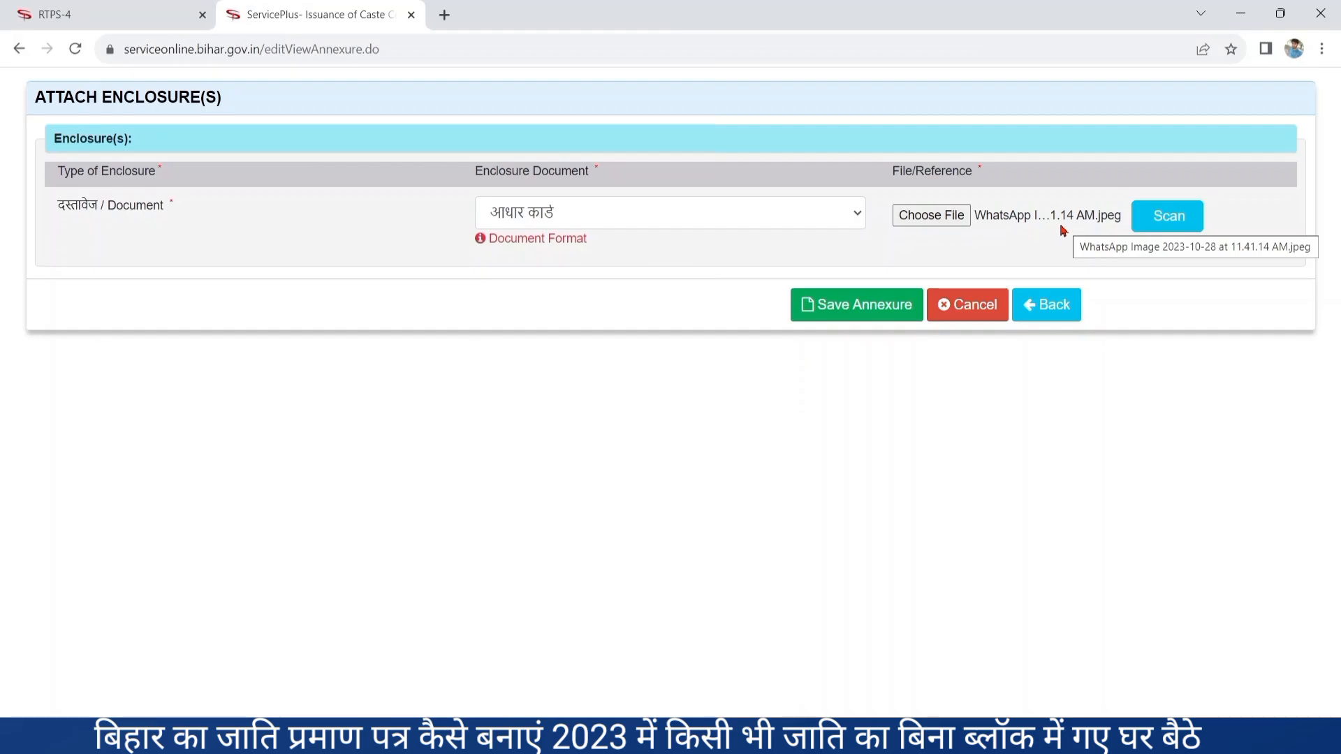
pyautogui.click(872, 309)
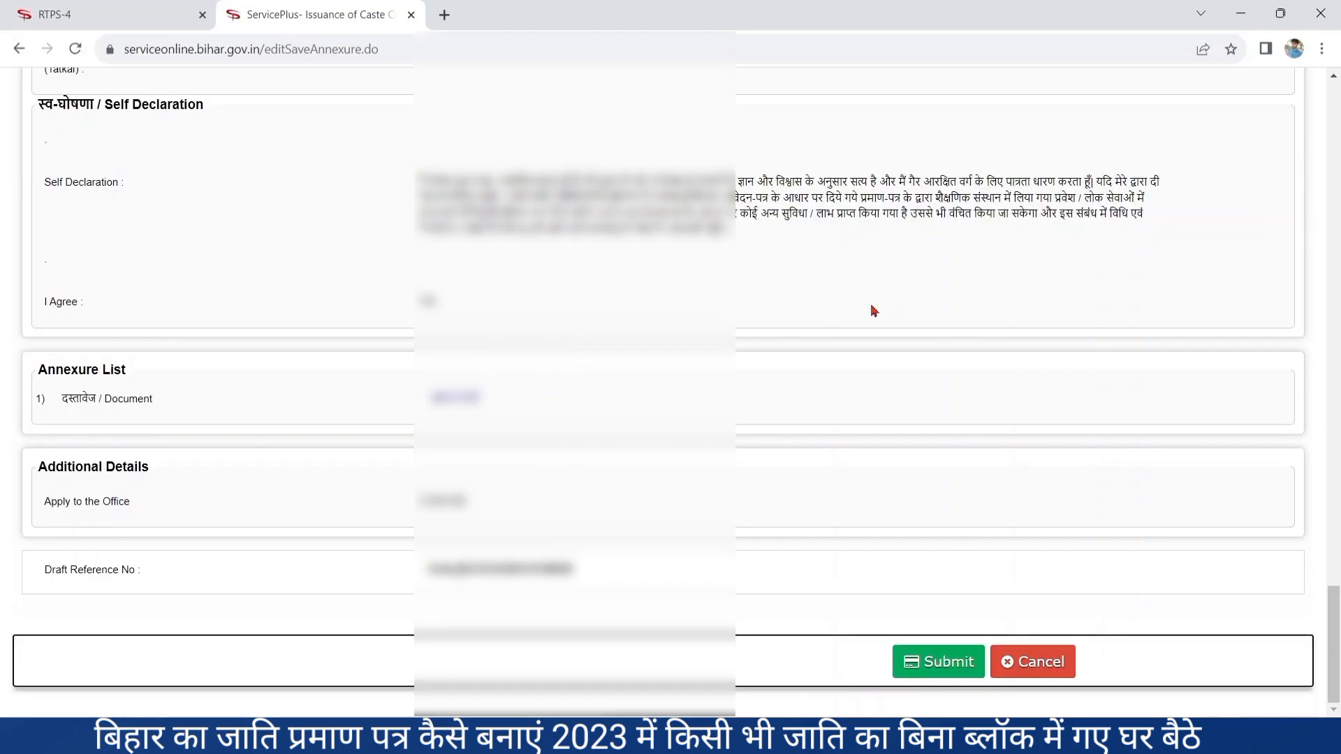
# - Check the draft application with its annexure list and submit the application
pyautogui.scroll(10, 873, 311)
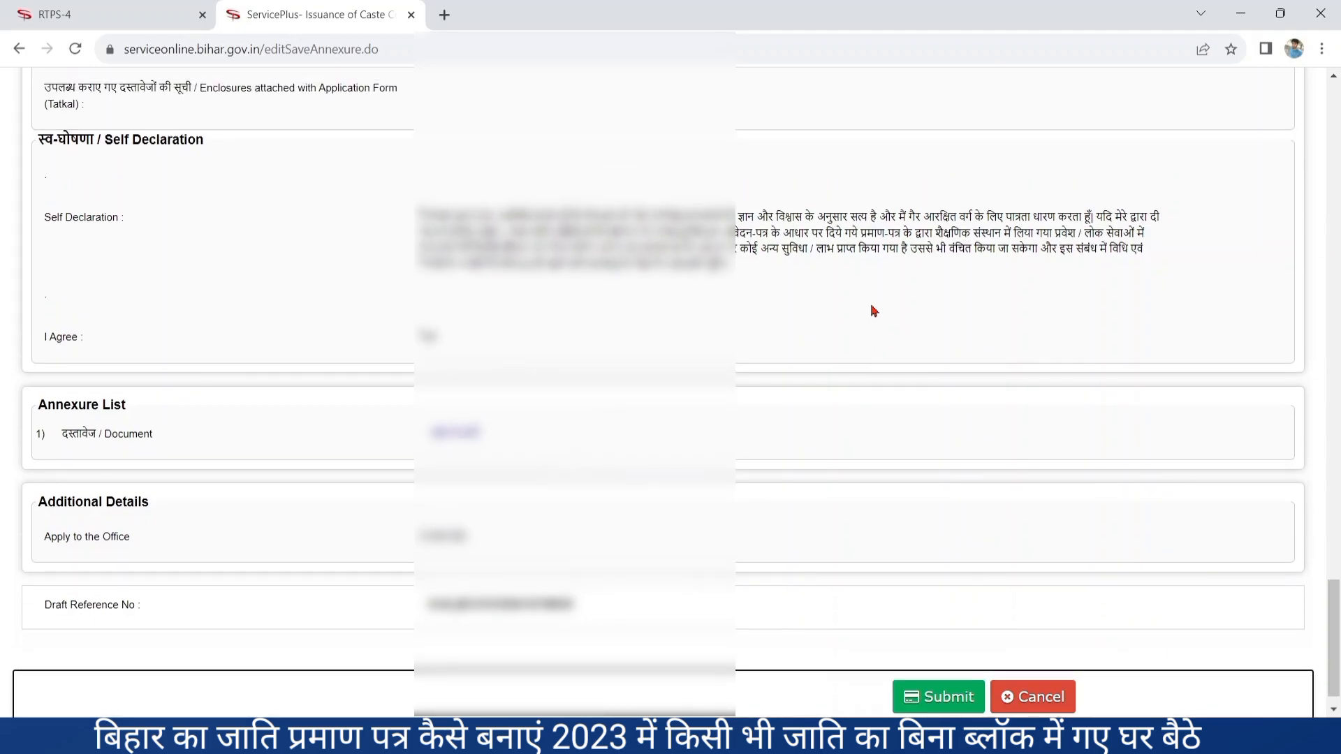
pyautogui.scroll(-10, 873, 310)
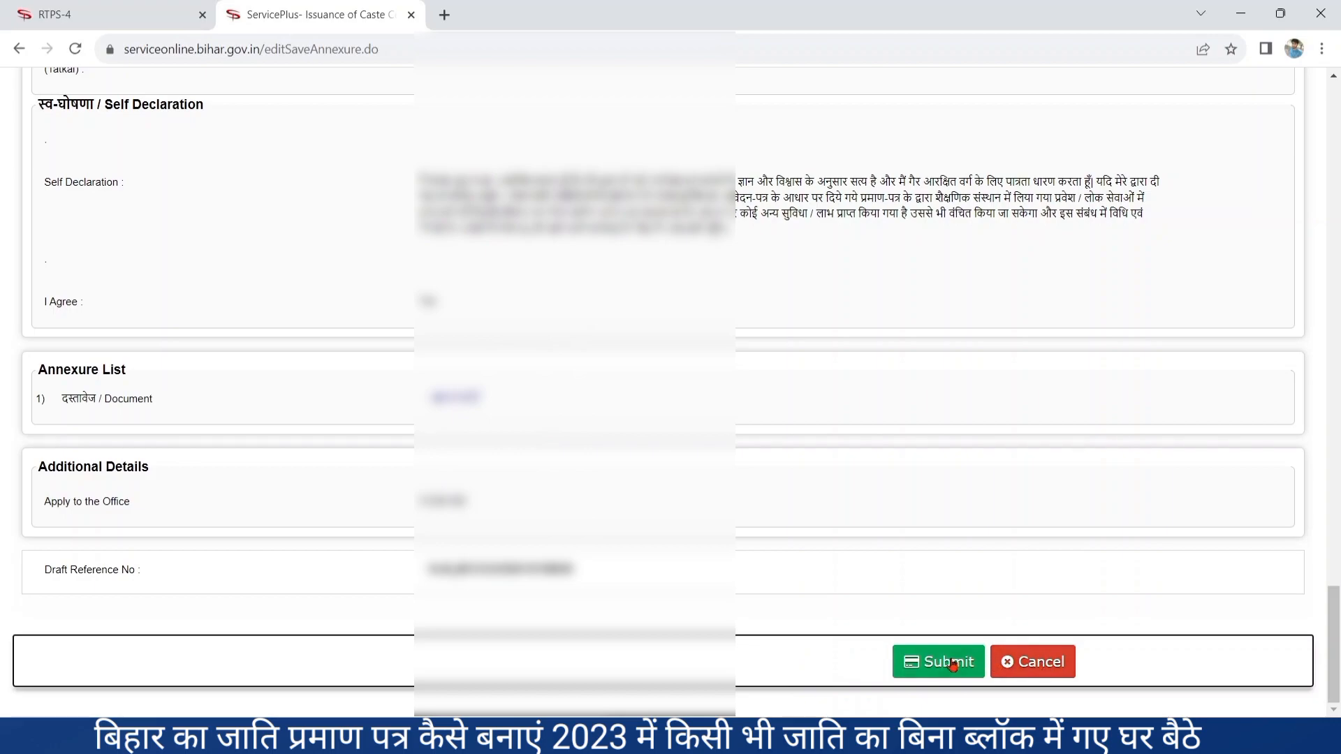
pyautogui.click(921, 667)
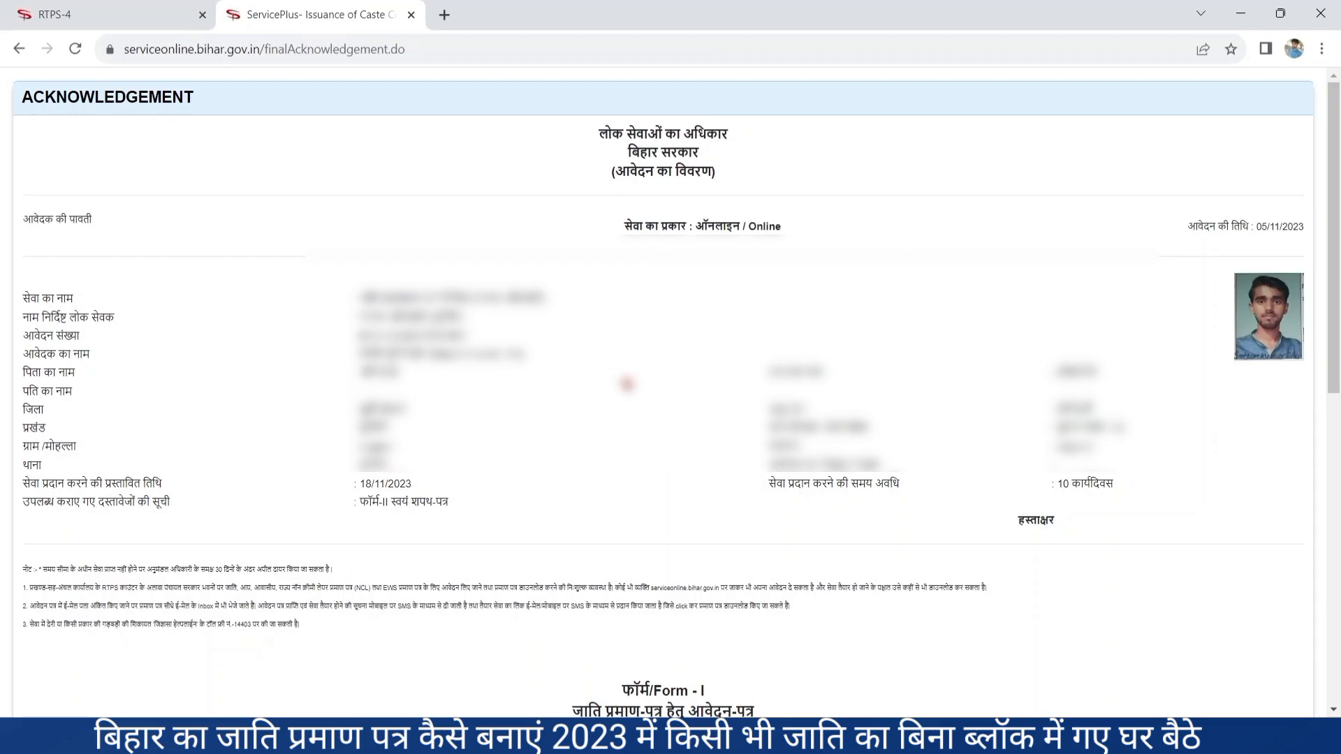
# - Export the submitted application's acknowledgement to PDF and look through the acknowledgement page
pyautogui.scroll(-9, 627, 383)
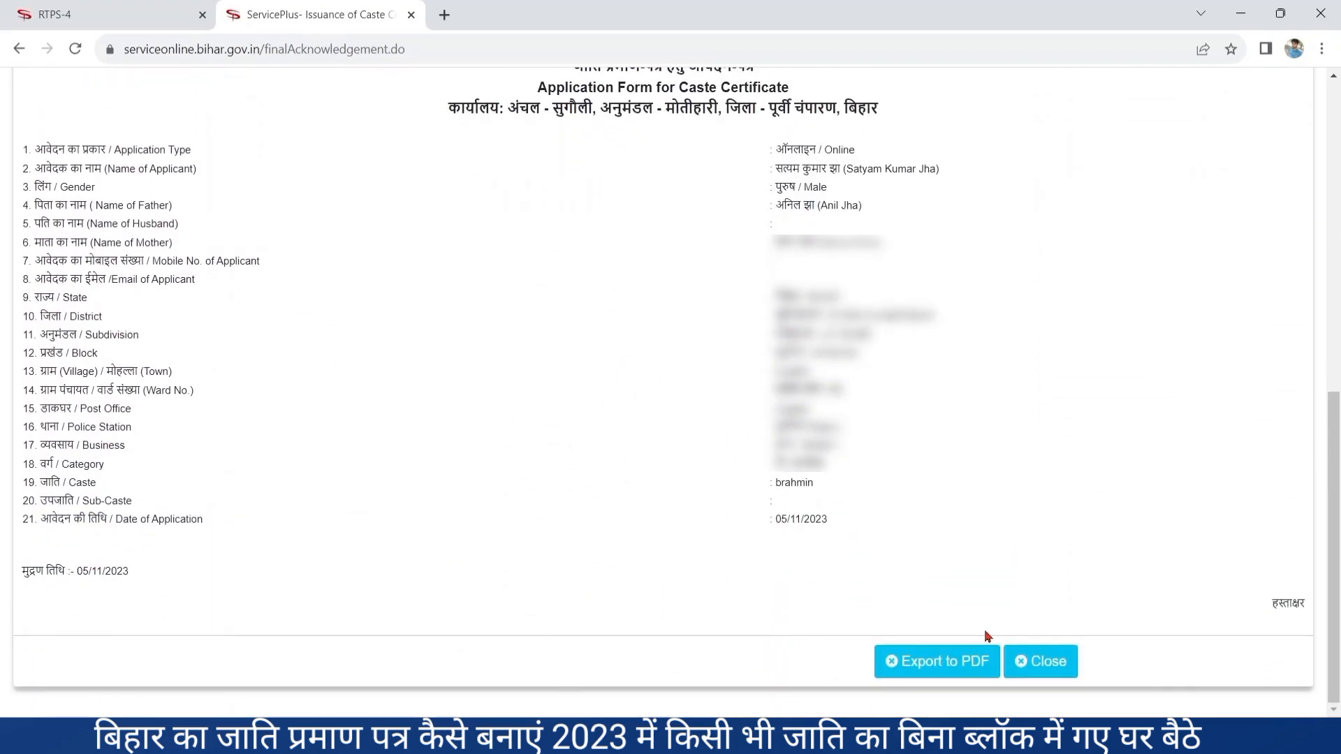
pyautogui.click(942, 671)
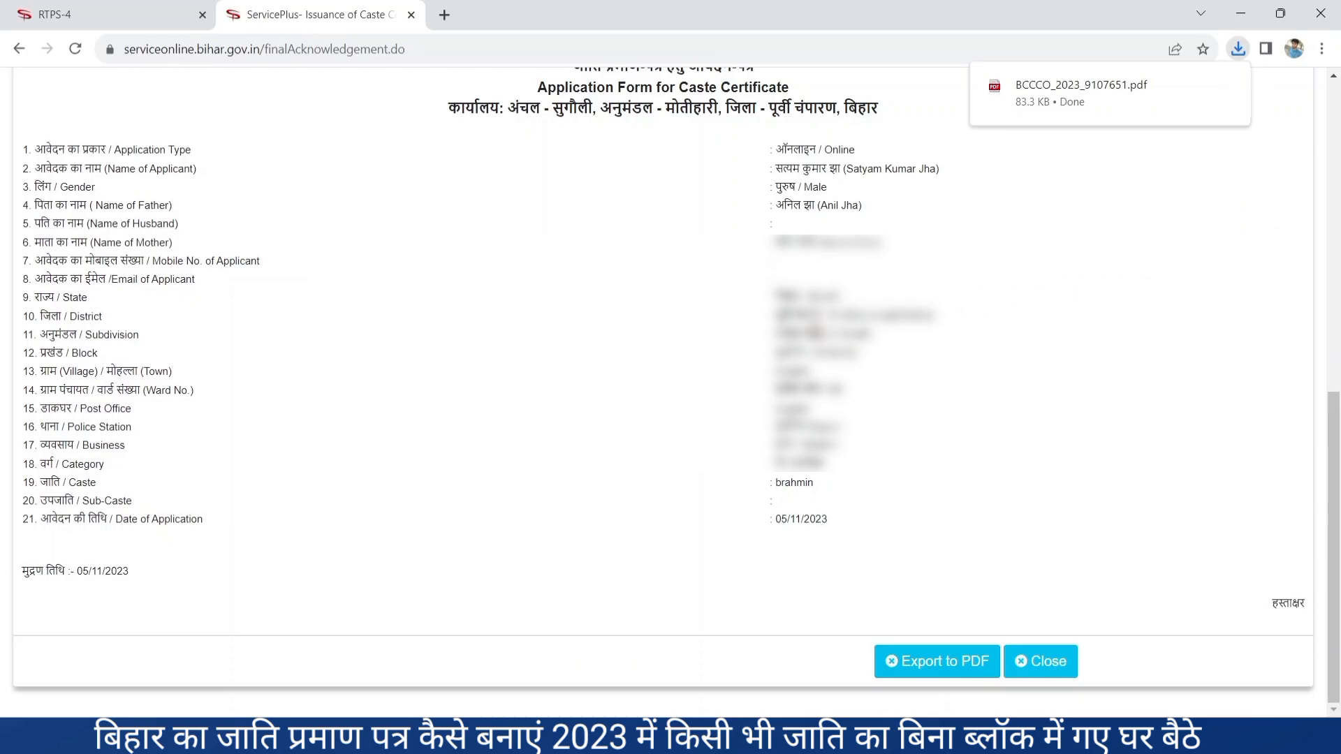
pyautogui.scroll(10, 632, 431)
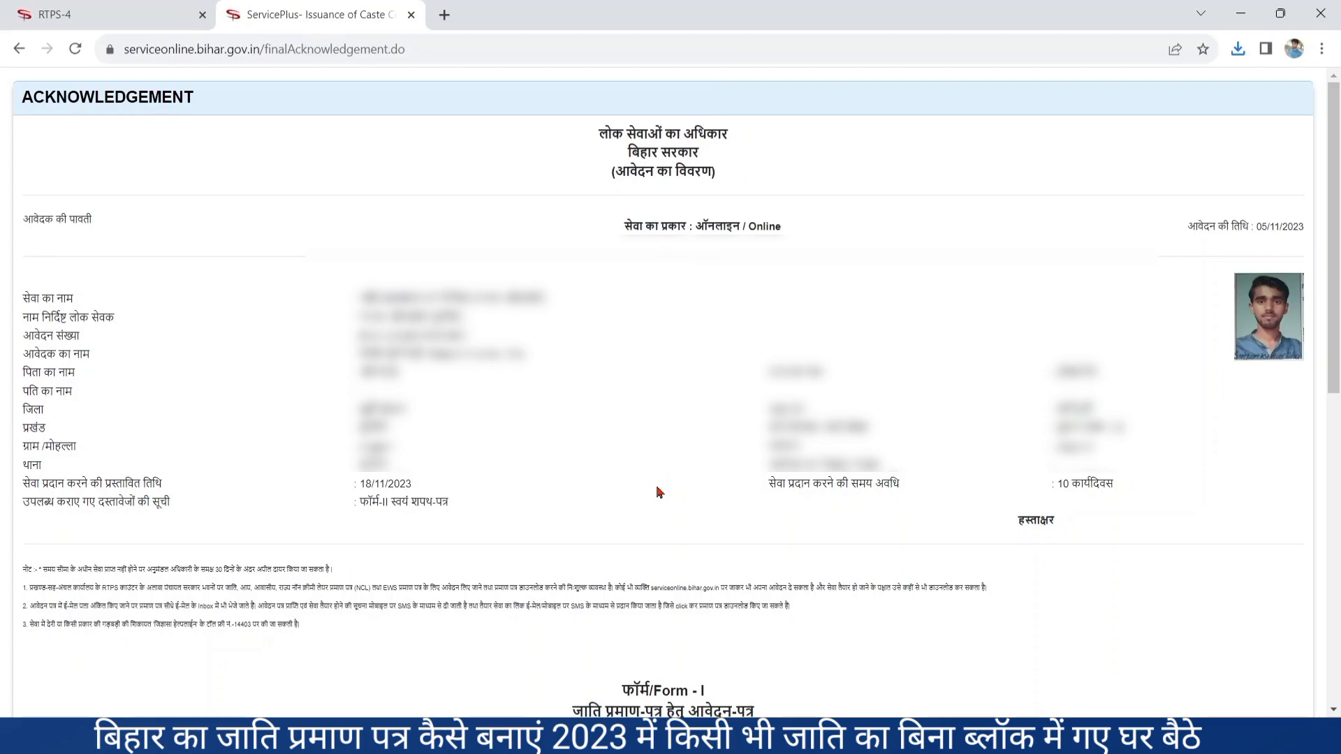
pyautogui.scroll(-9, 659, 492)
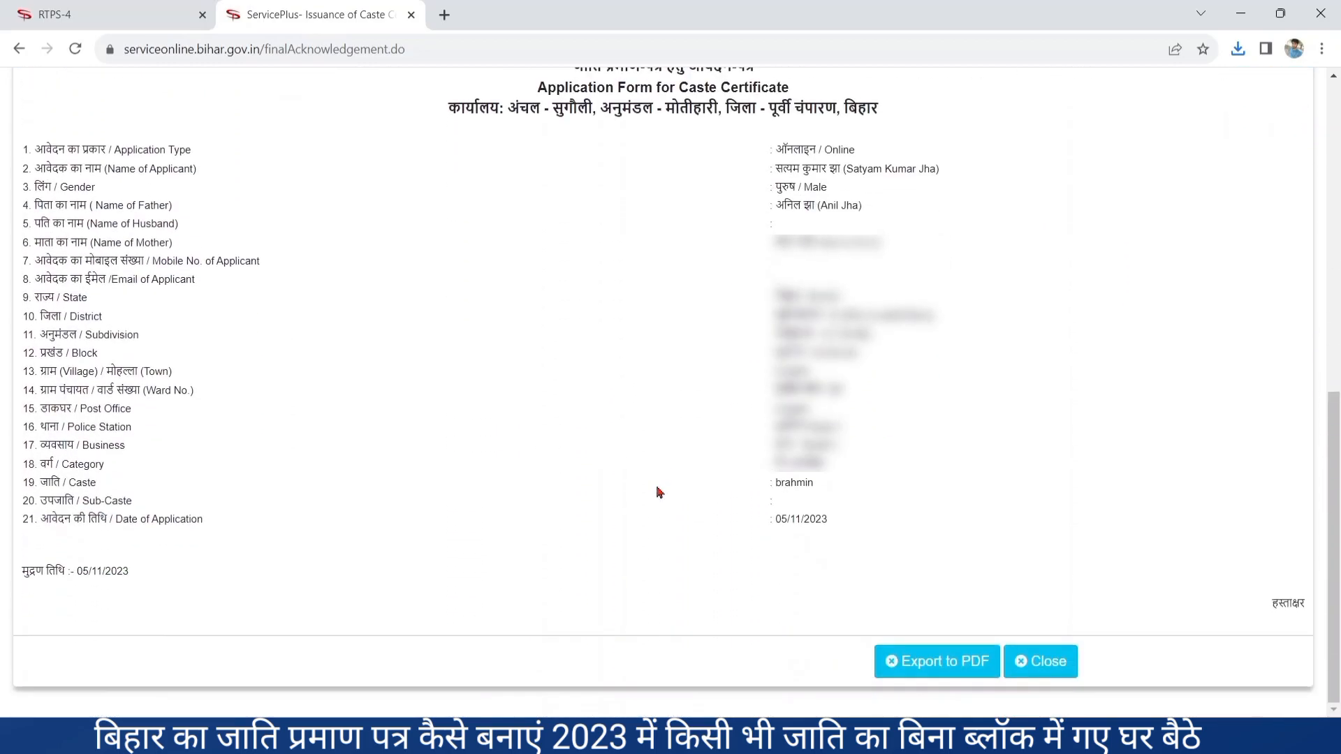
pyautogui.scroll(8, 659, 492)
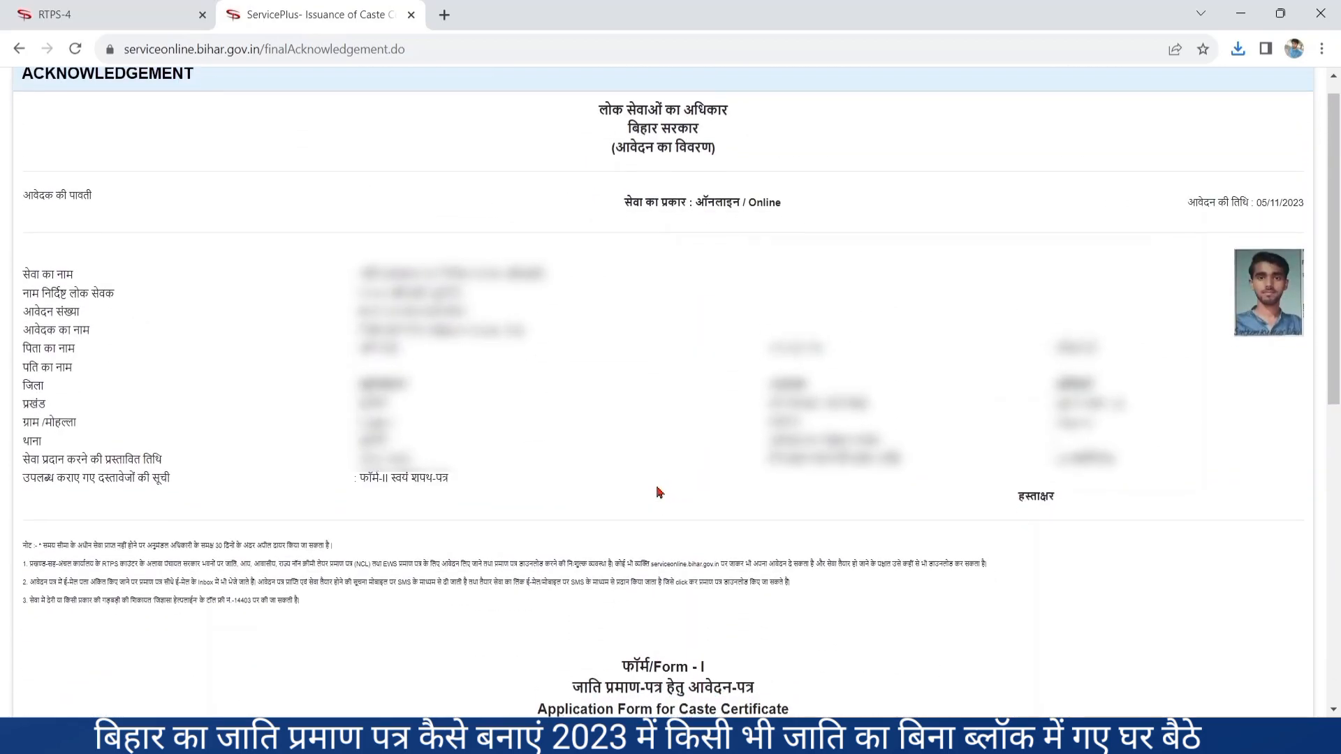